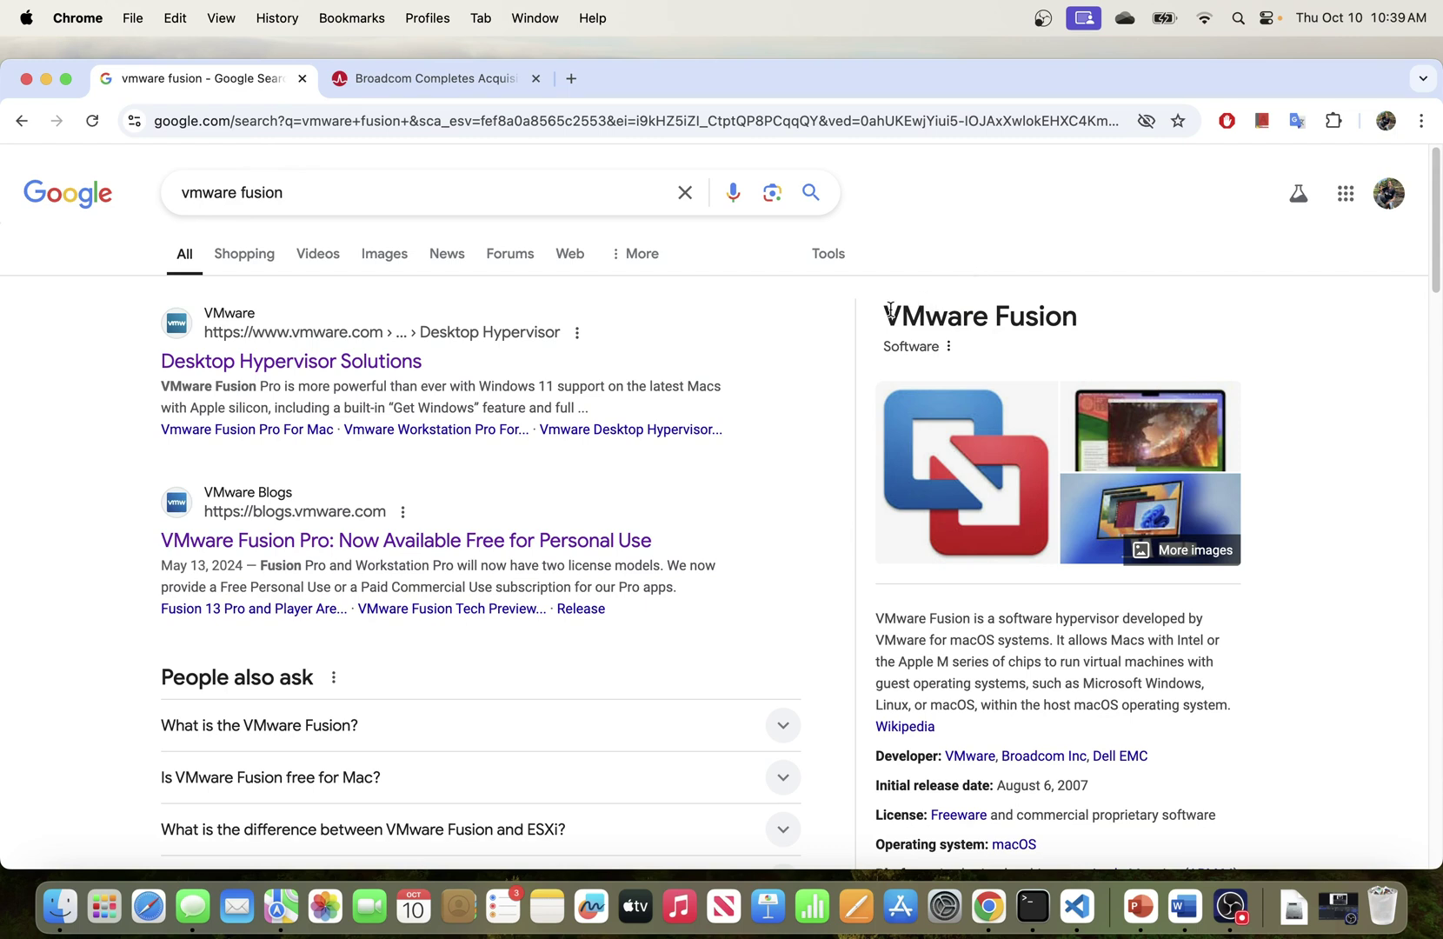
Highlight the VMware Fusion panel title and the word macOS, then make Chrome full screen.
drag(886, 311, 1076, 309)
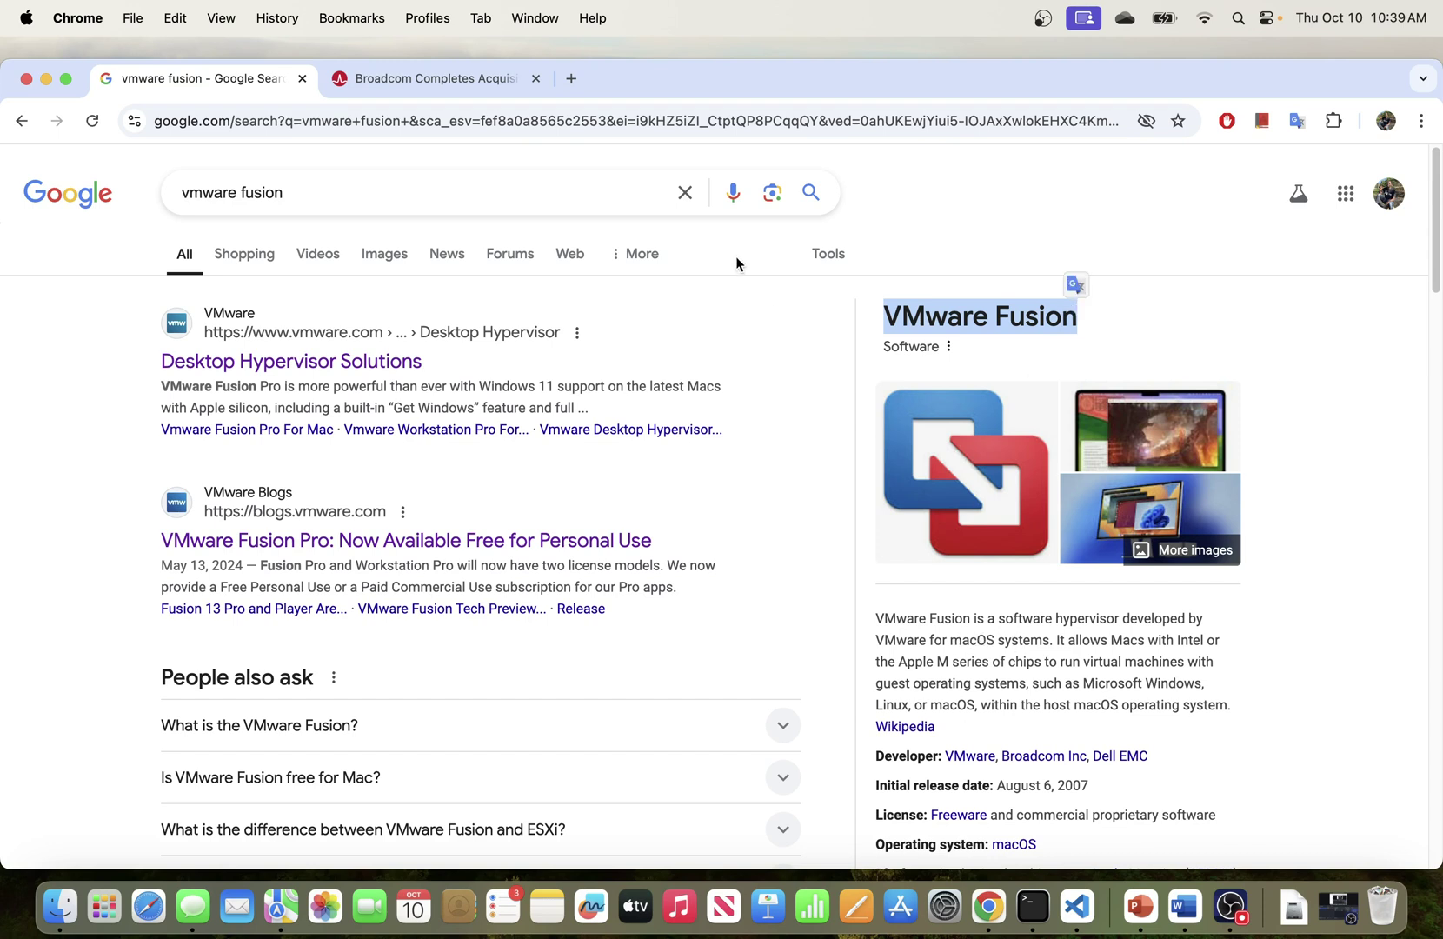
click(1001, 274)
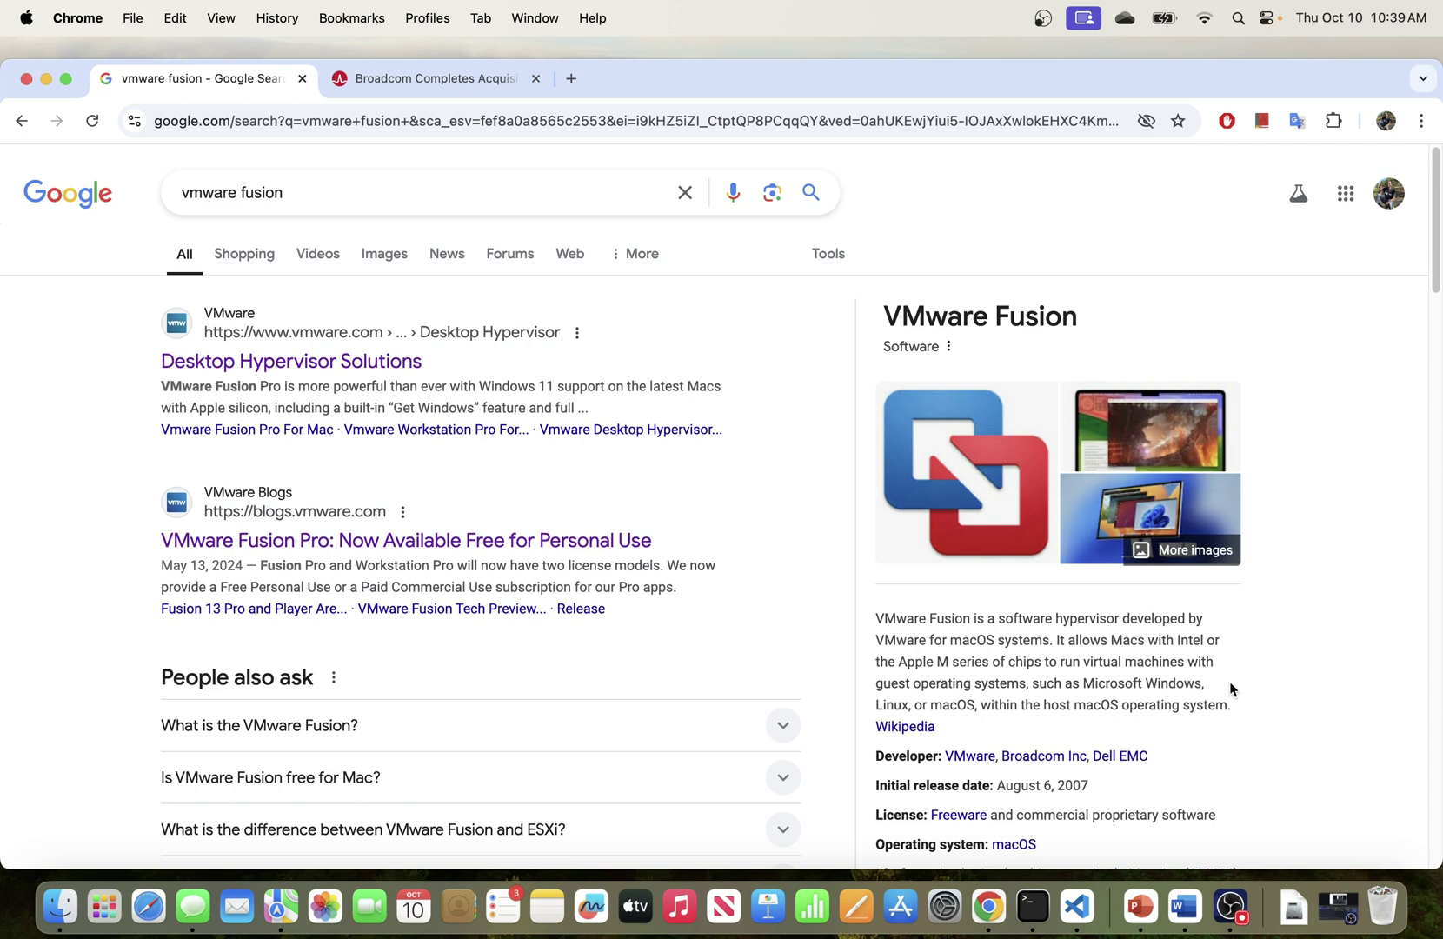
double_click(937, 704)
click(66, 79)
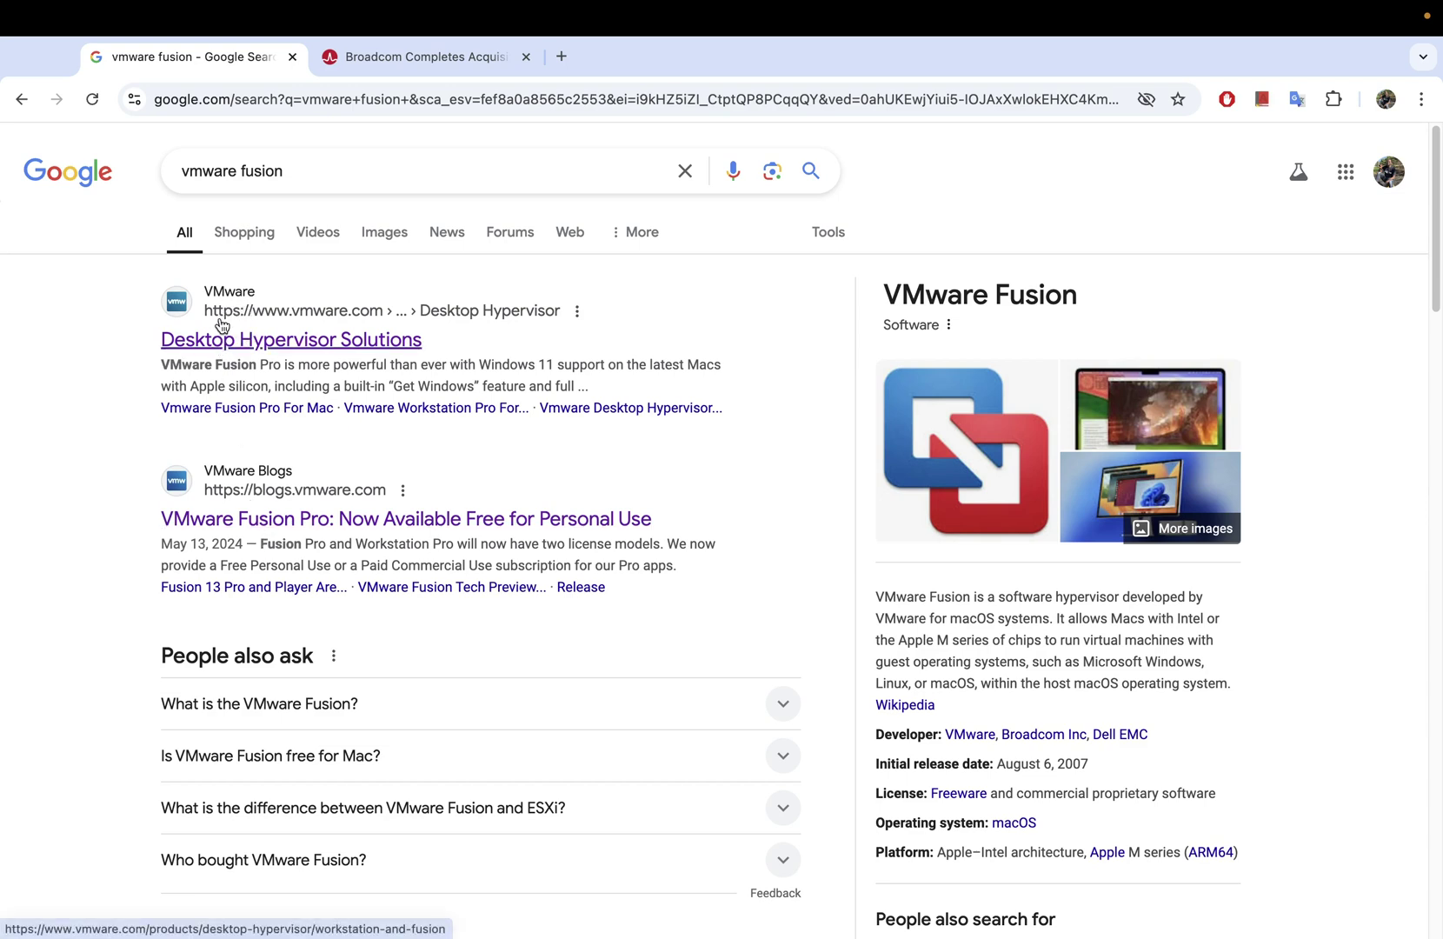
Open the first result, the VMware Desktop Hypervisor page, in a new tab and view it.
right_click(344, 338)
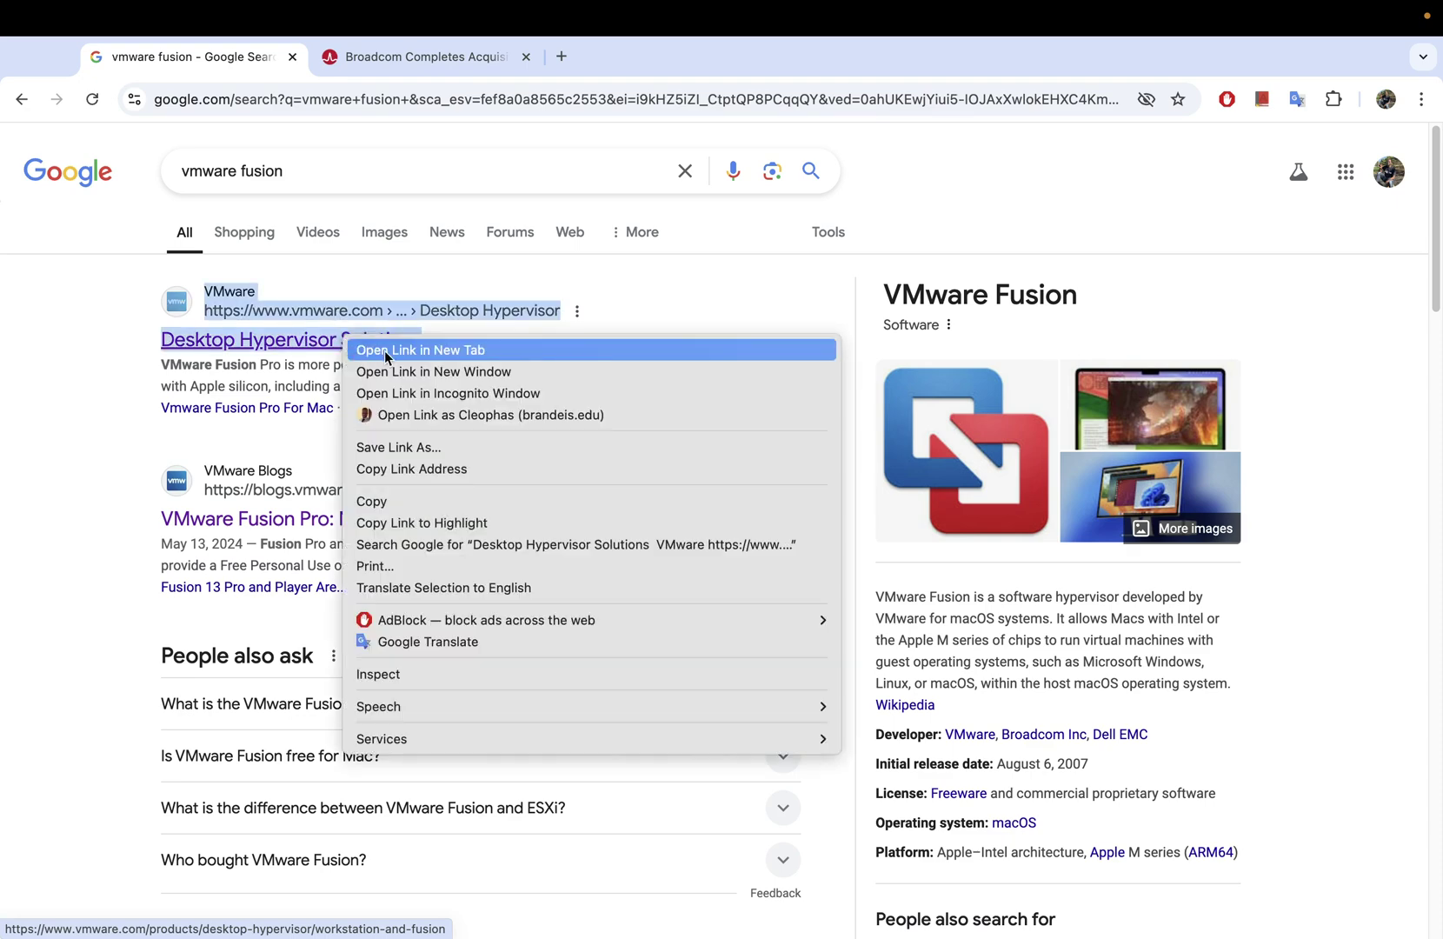
click(384, 350)
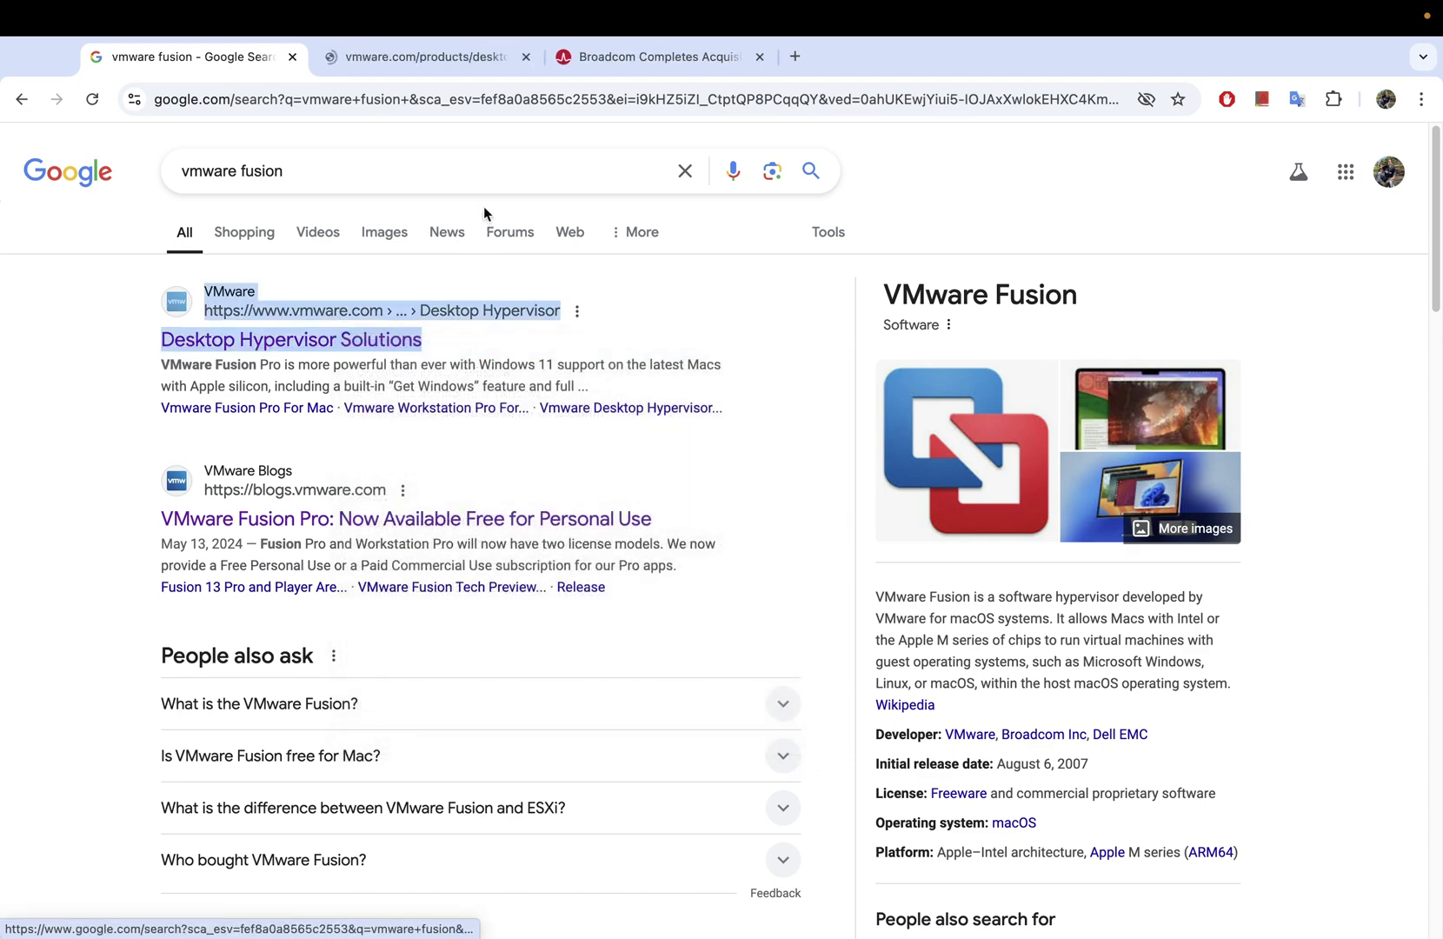
click(389, 58)
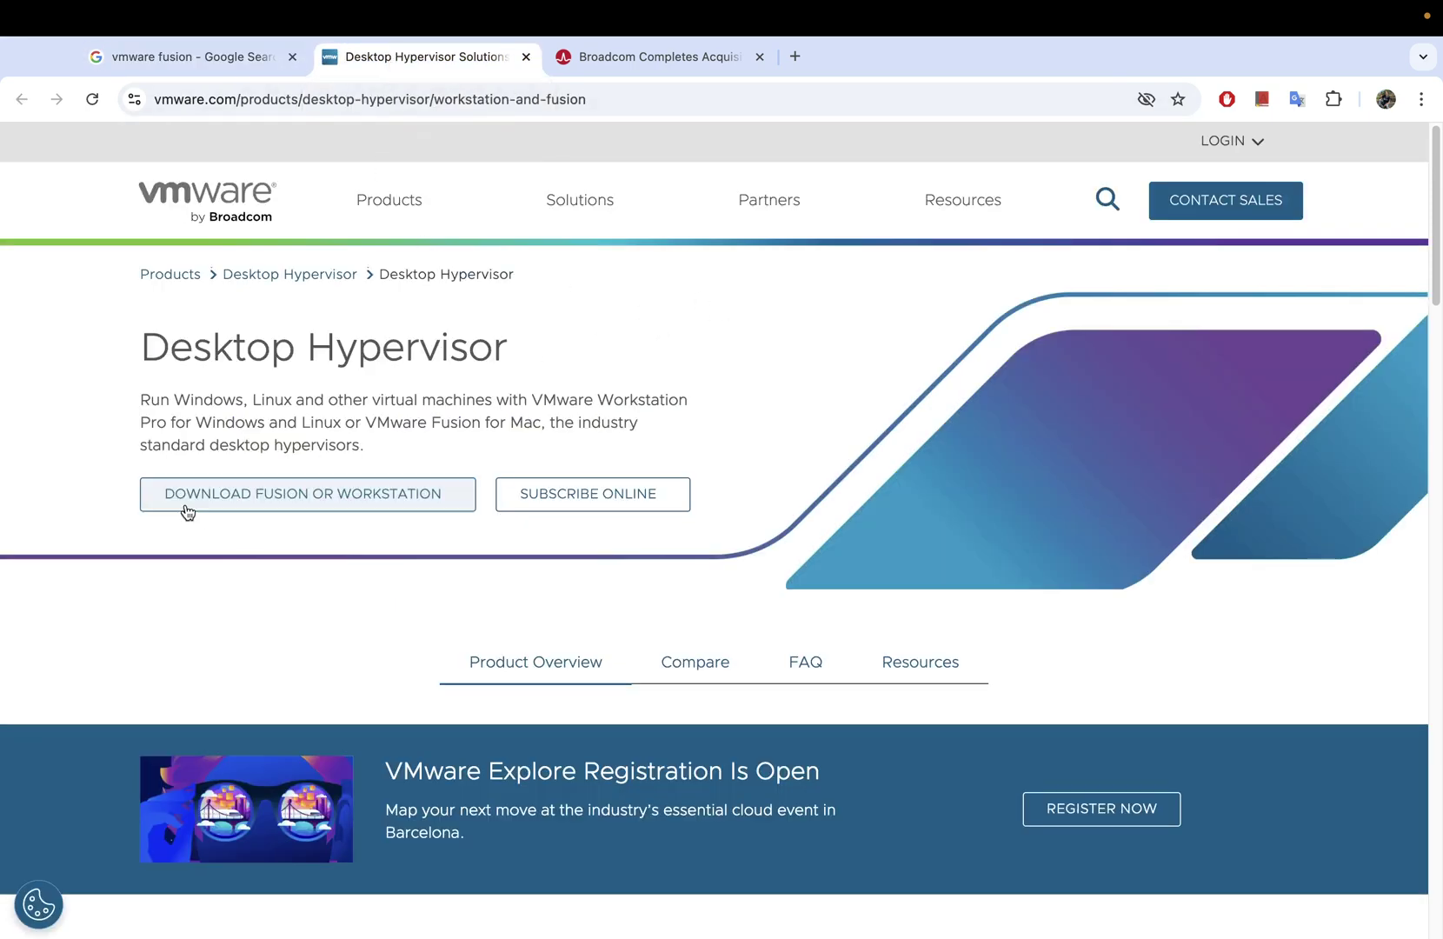
Open the Fusion download link in a new tab, sign out of Broadcom support, and close that tab.
right_click(338, 497)
click(388, 507)
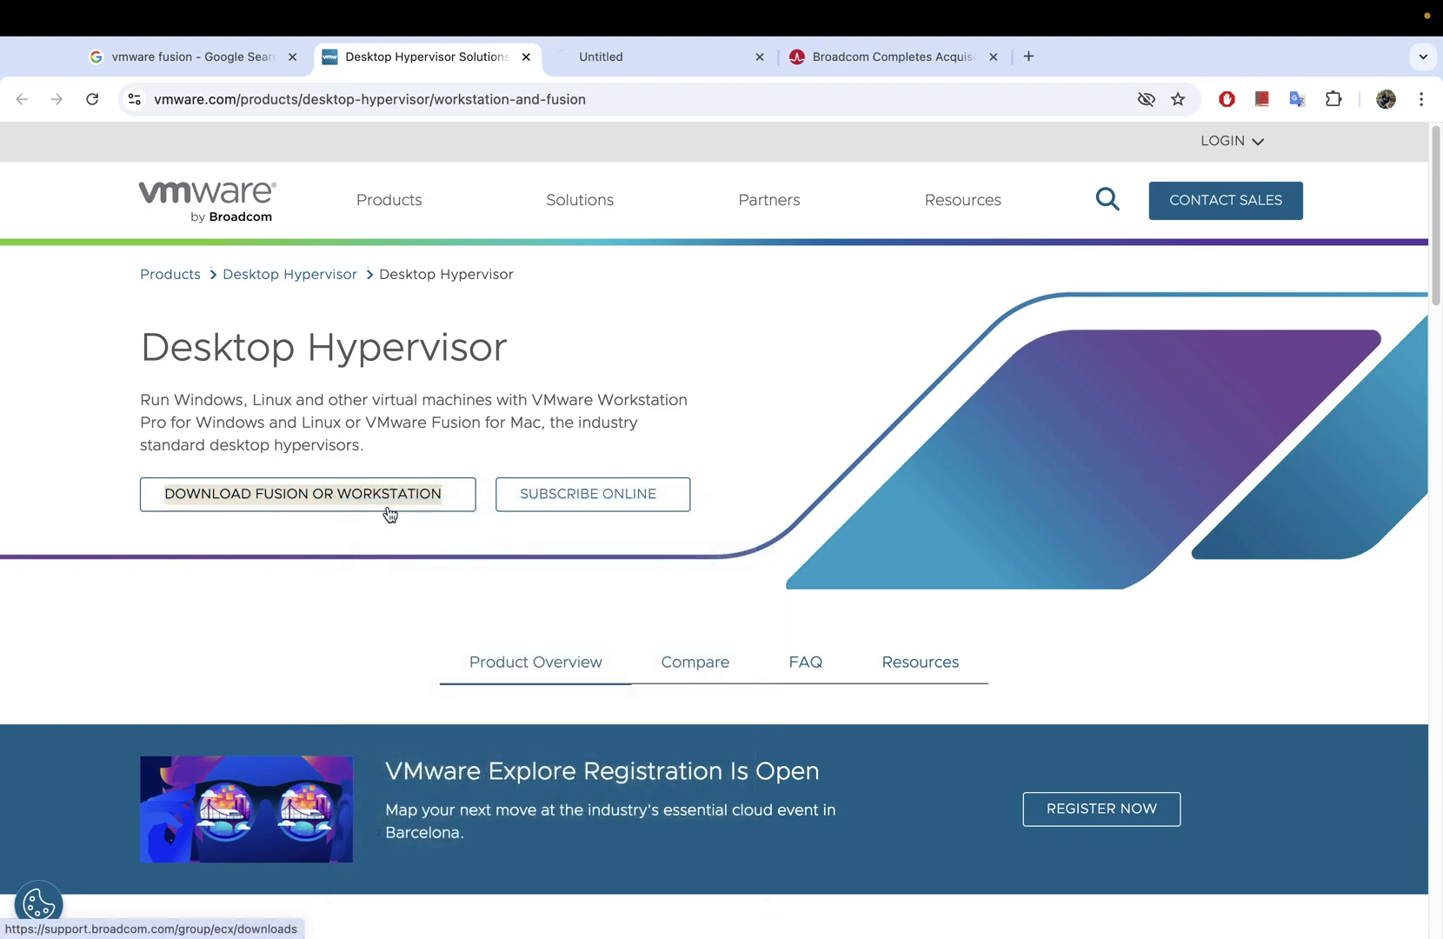
click(633, 56)
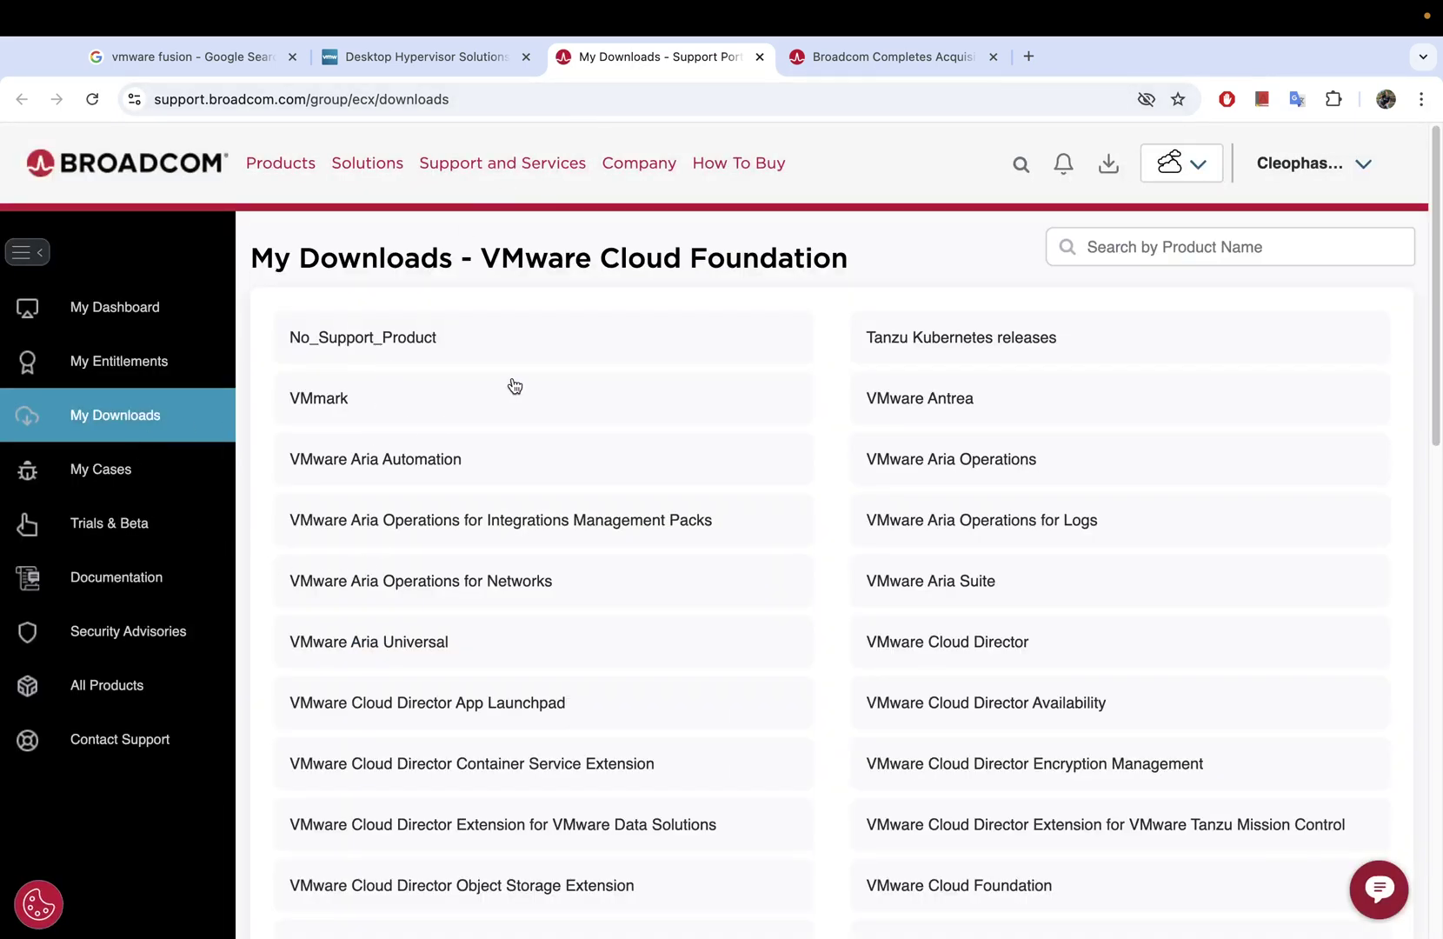
click(1356, 167)
click(1238, 248)
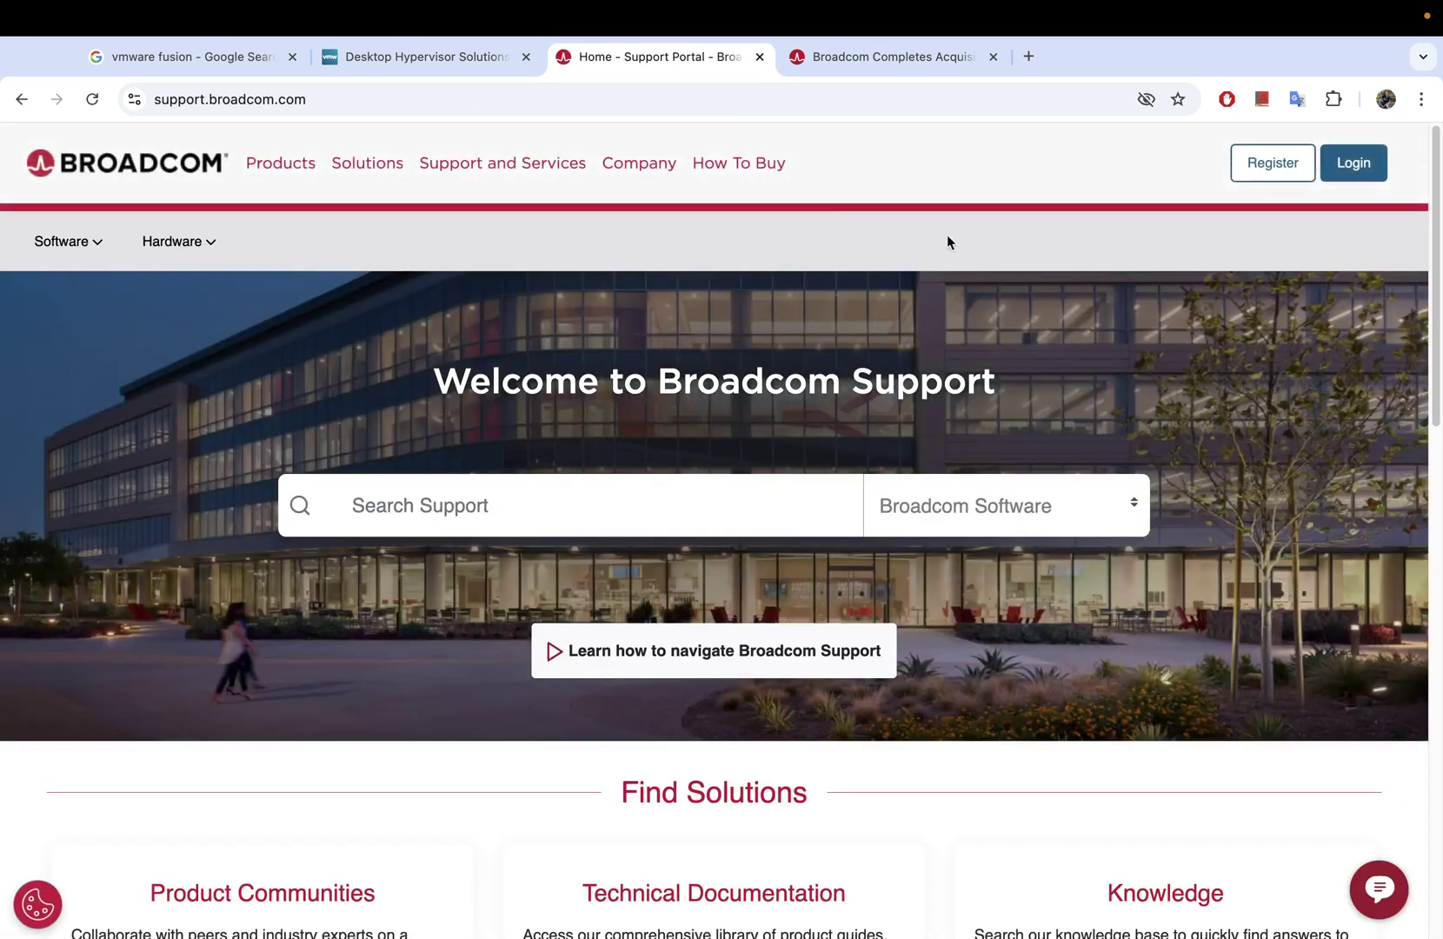
click(758, 57)
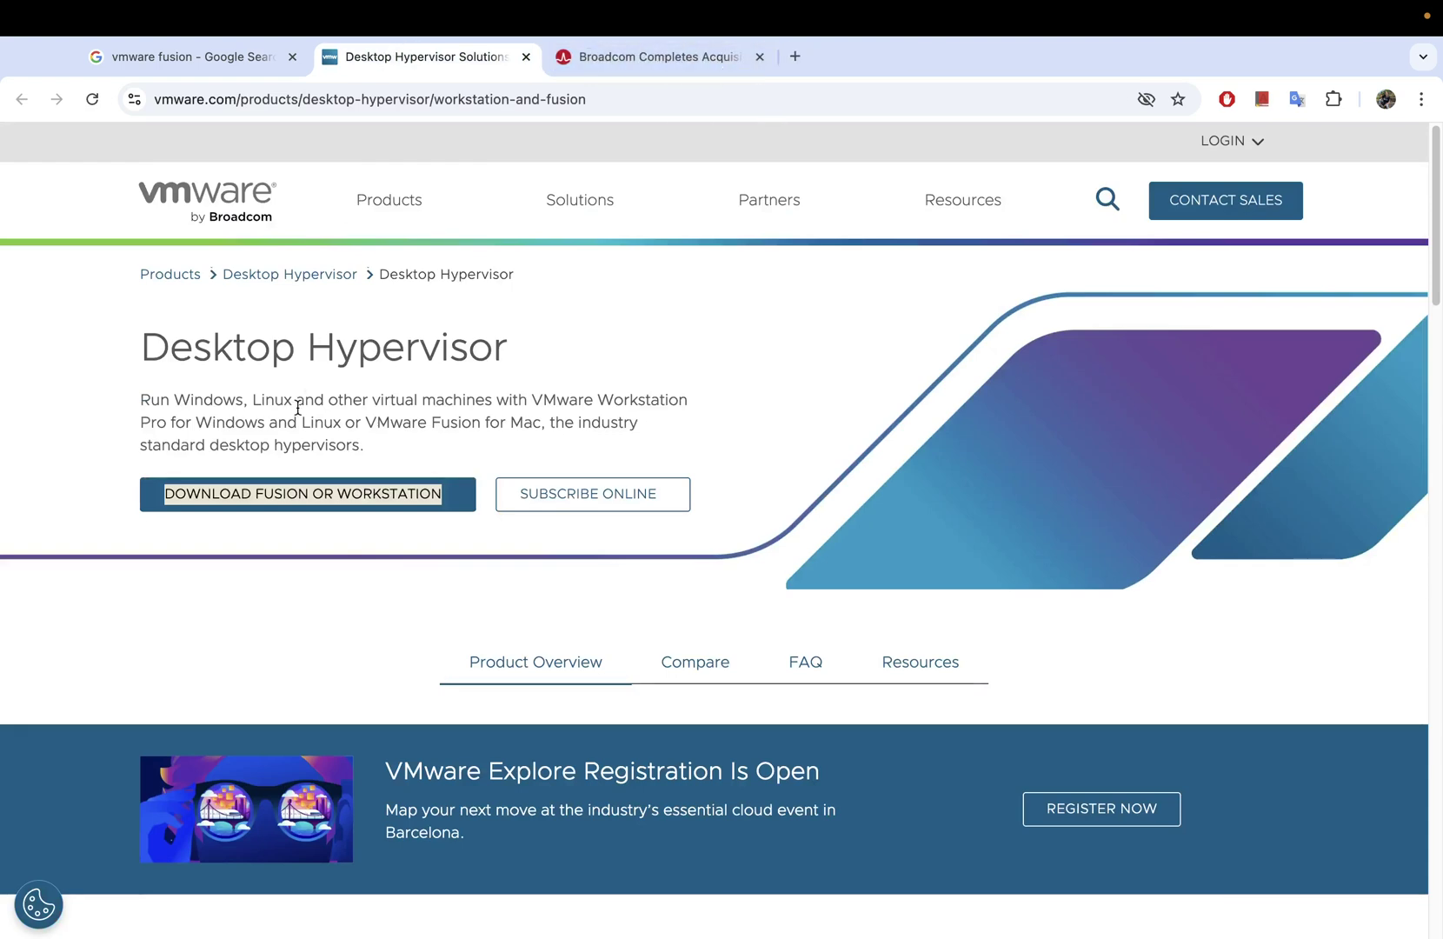
Reopen the download link as a Broadcom sign-in tab, then view the acquisition press release.
right_click(295, 488)
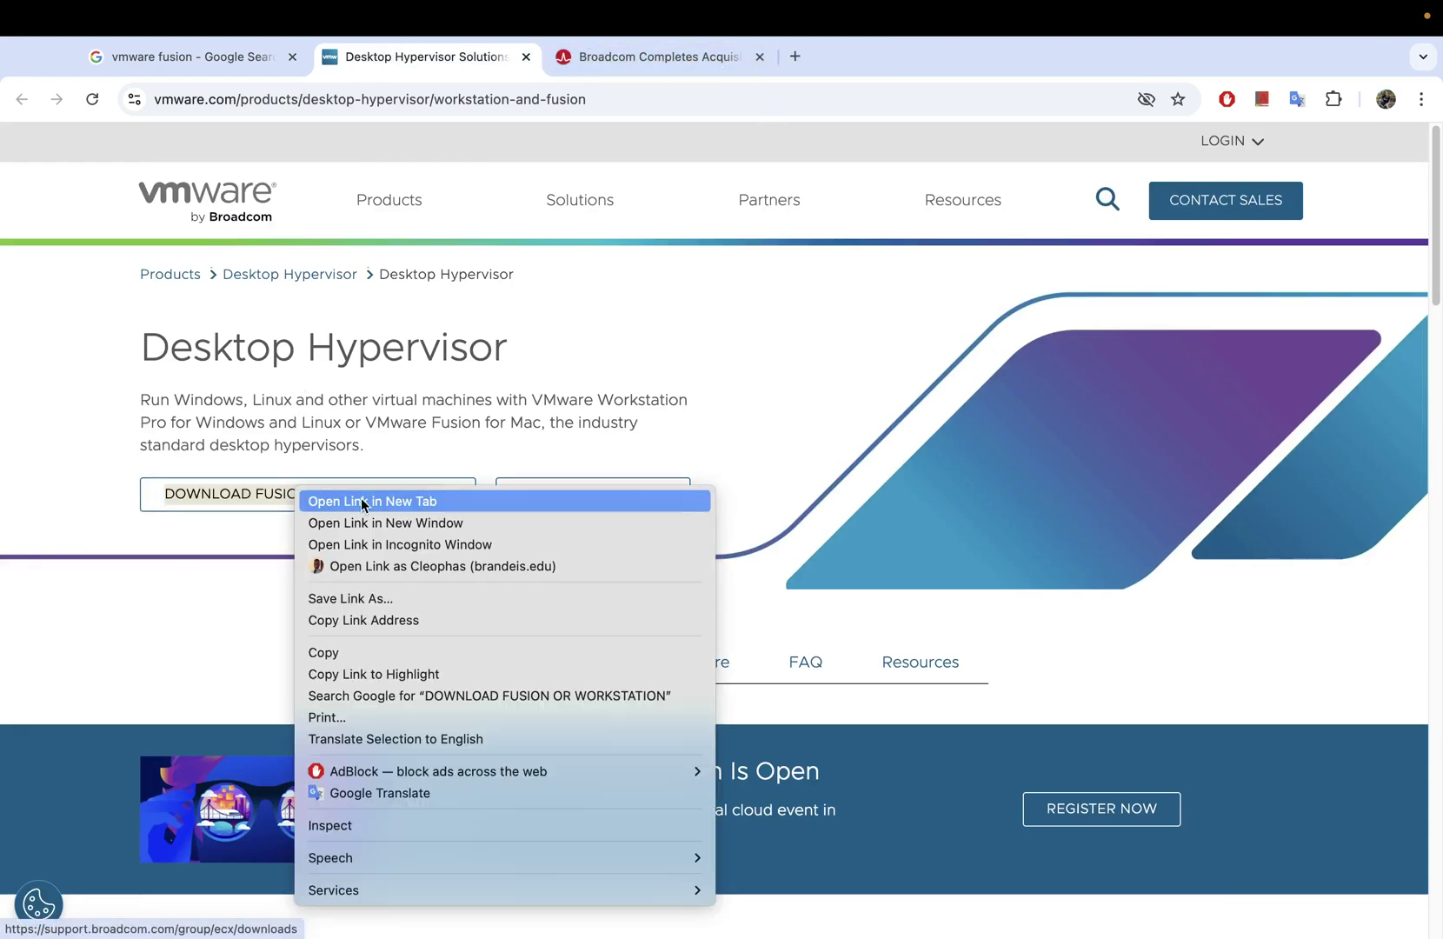
click(358, 502)
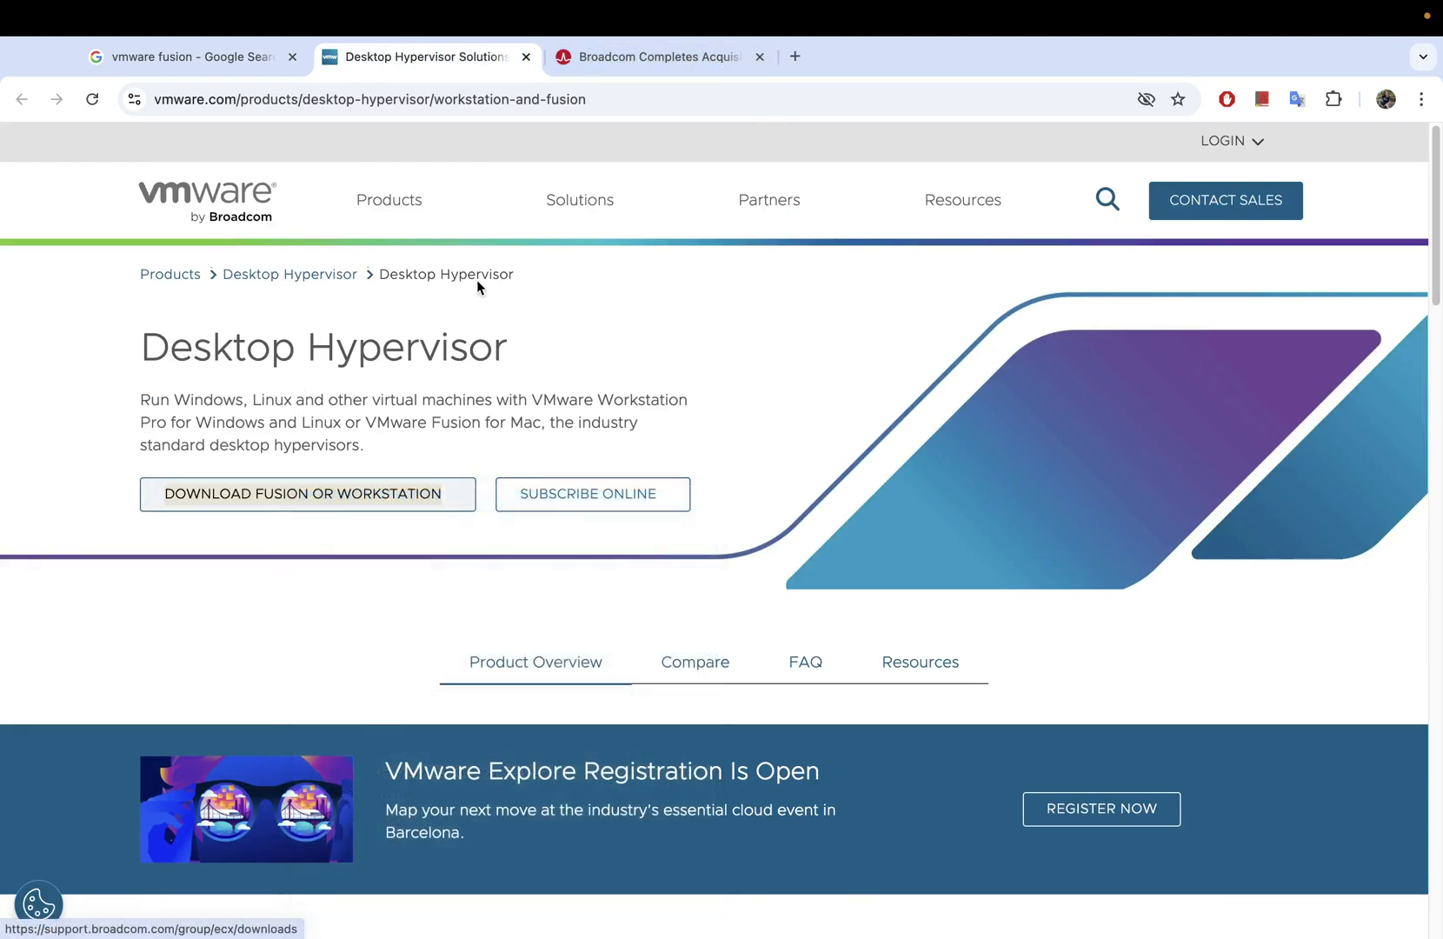
click(624, 57)
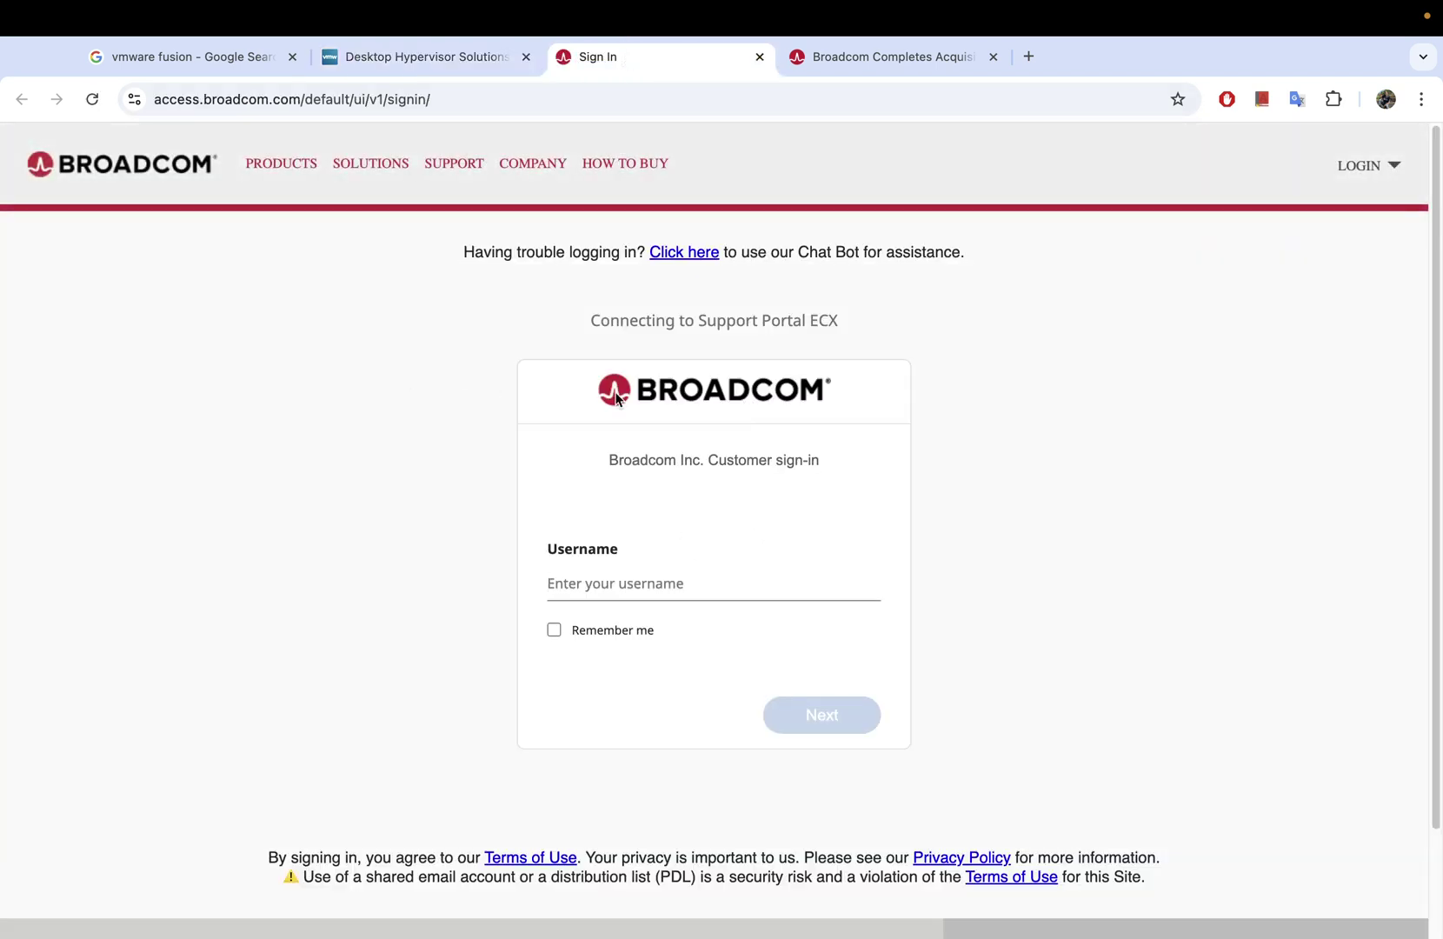
click(839, 60)
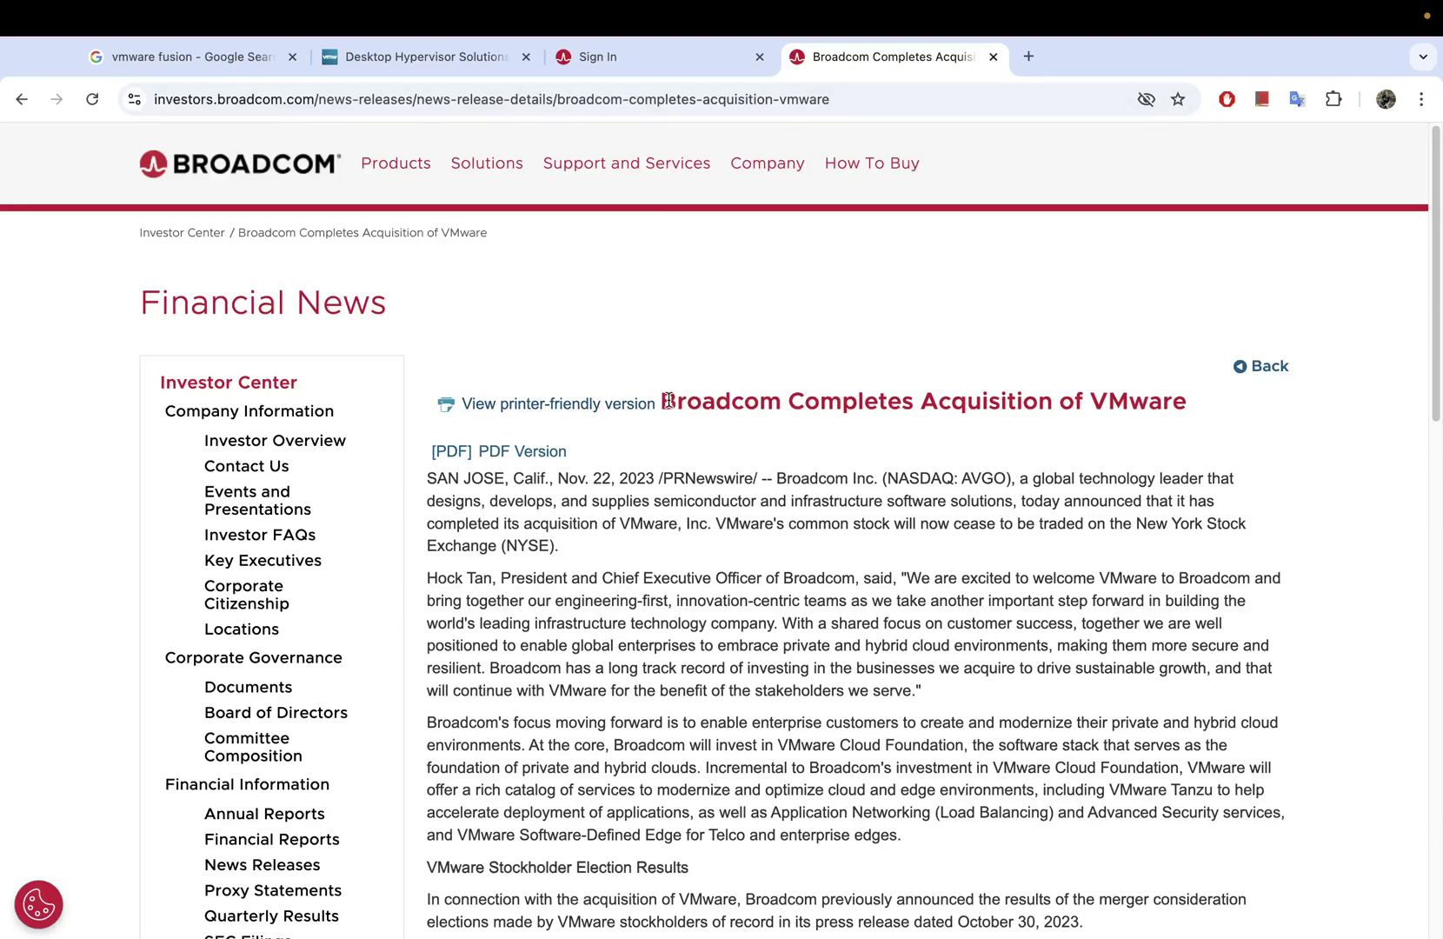
Highlight the 'Broadcom Completes Acquisition of VMware' headline, then return to the Broadcom sign-in tab.
drag(663, 398, 1199, 410)
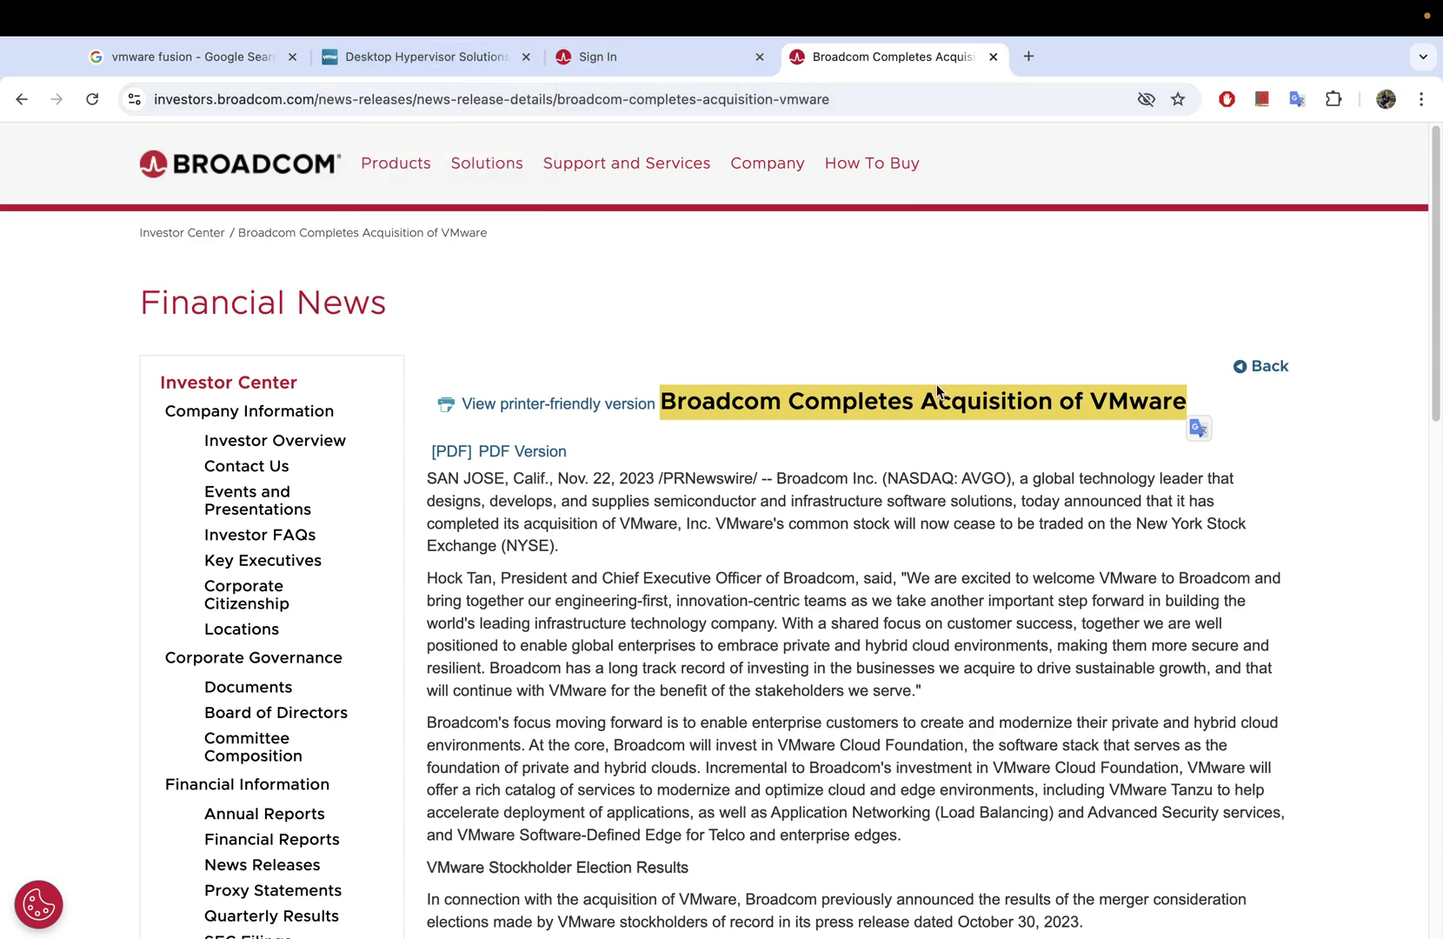
click(1096, 402)
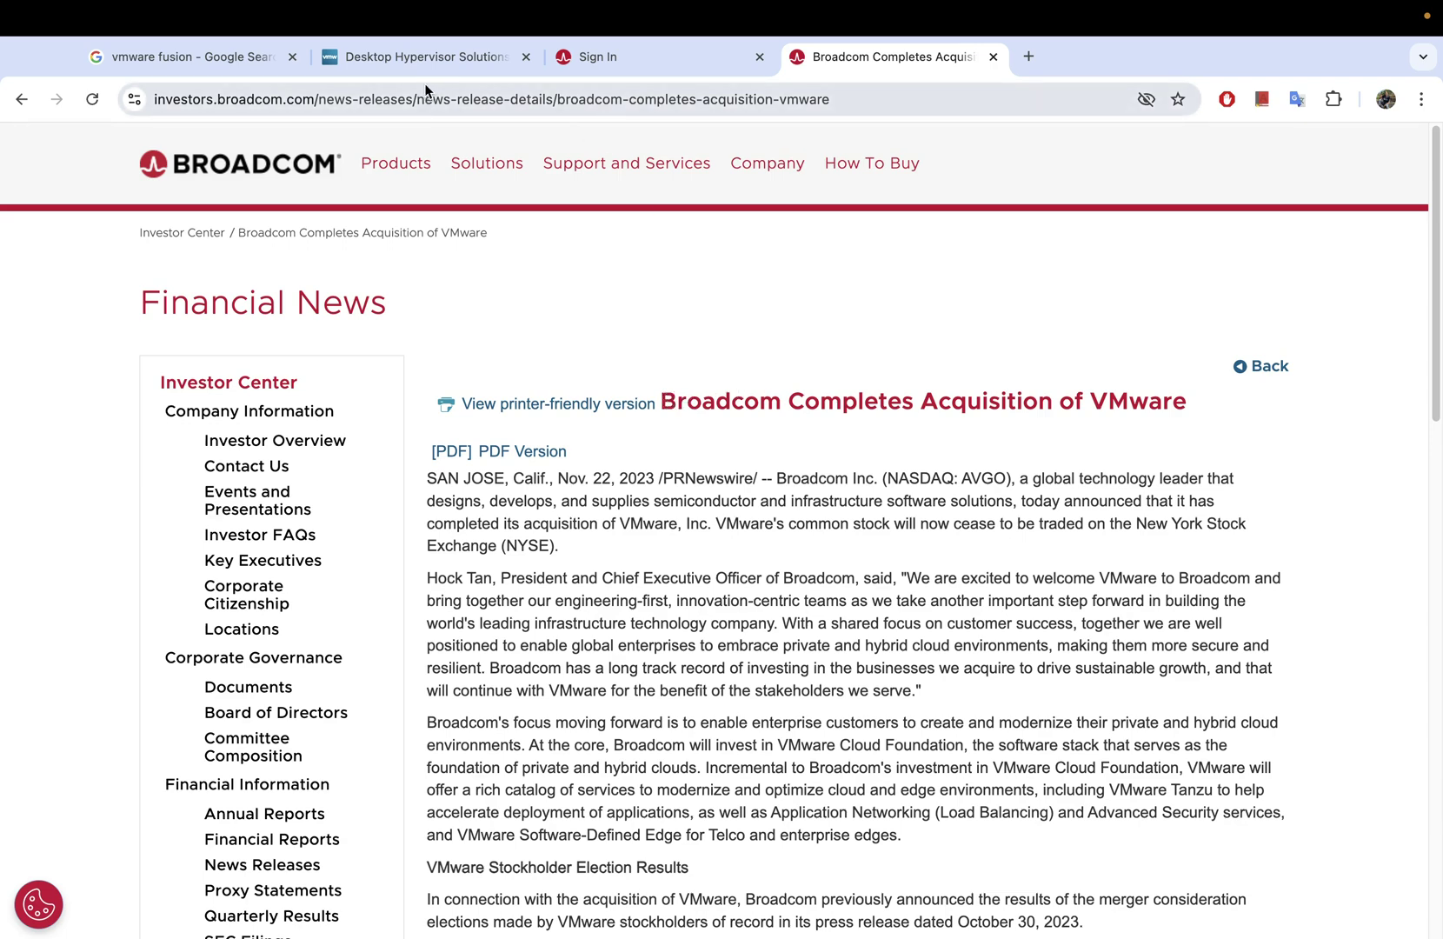
click(604, 64)
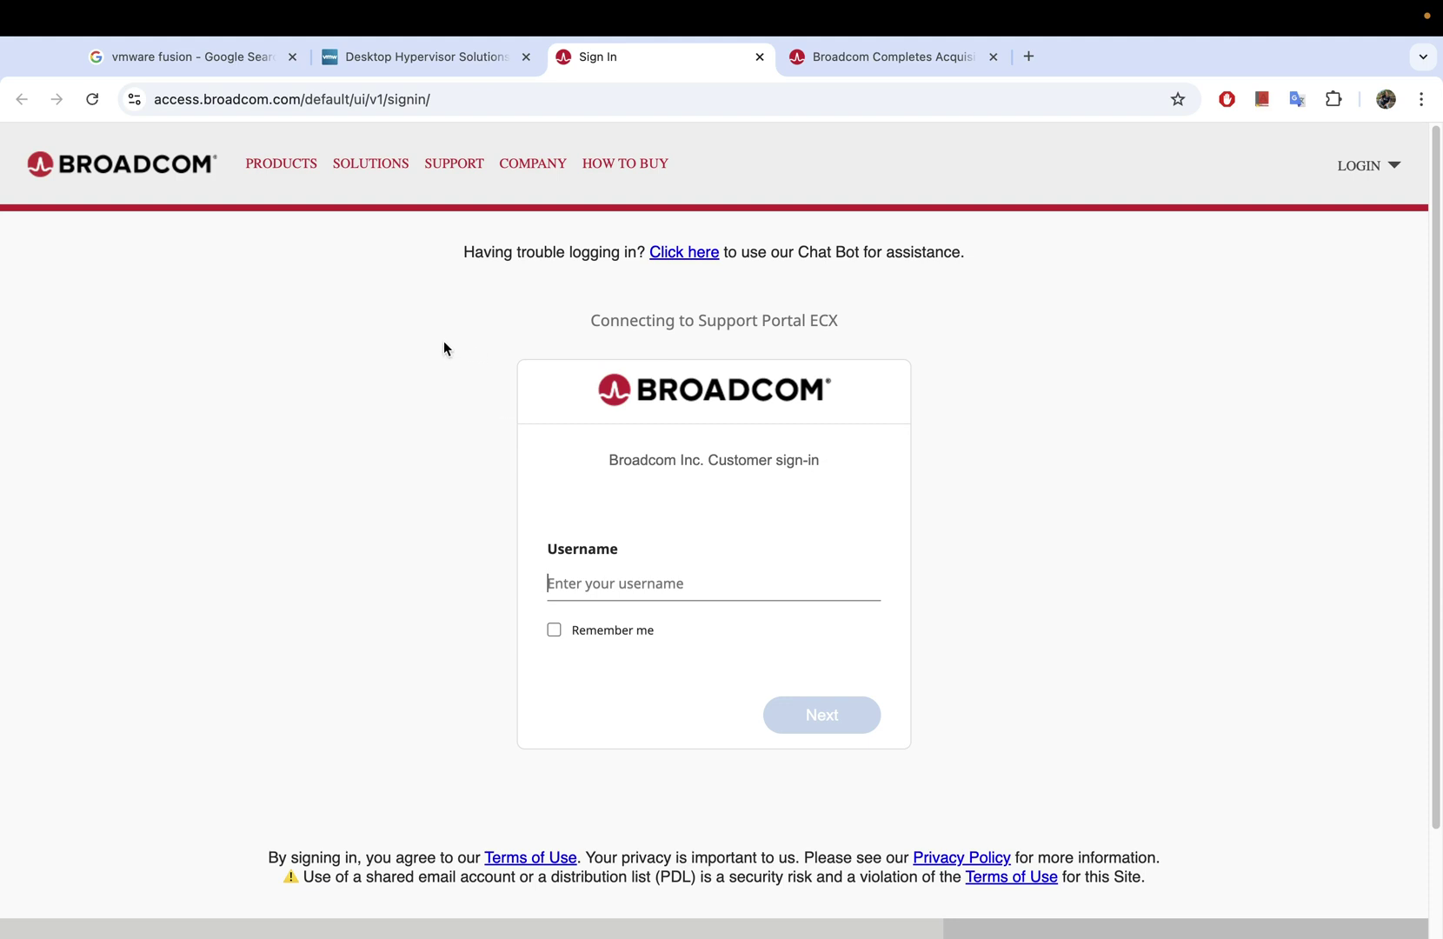
Open the Broadcom REGISTER page from the LOGIN menu in a new tab.
click(1390, 169)
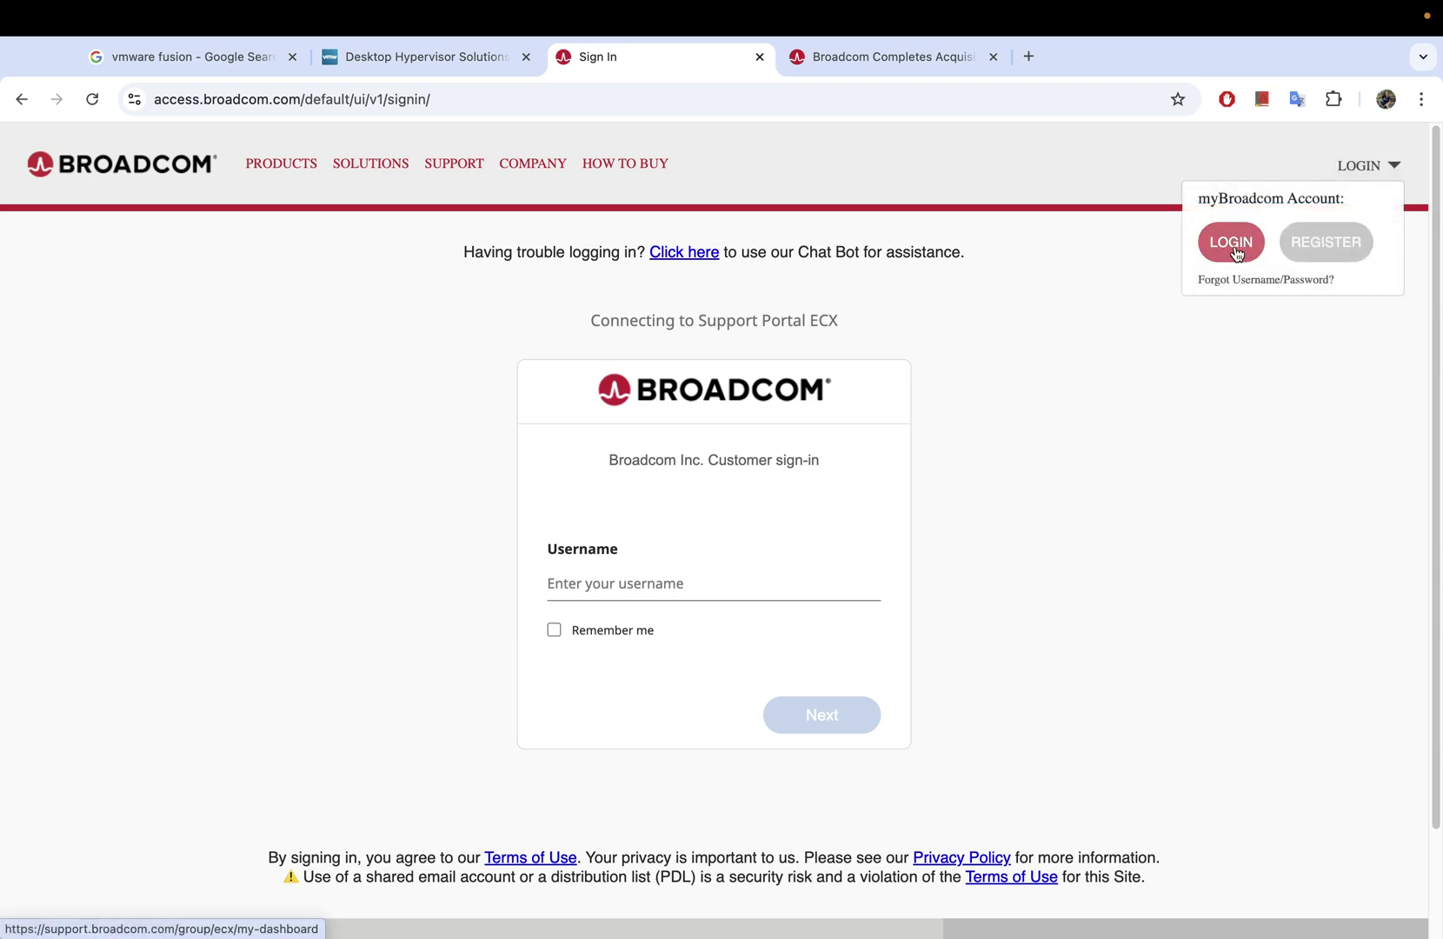
right_click(1310, 246)
click(1163, 252)
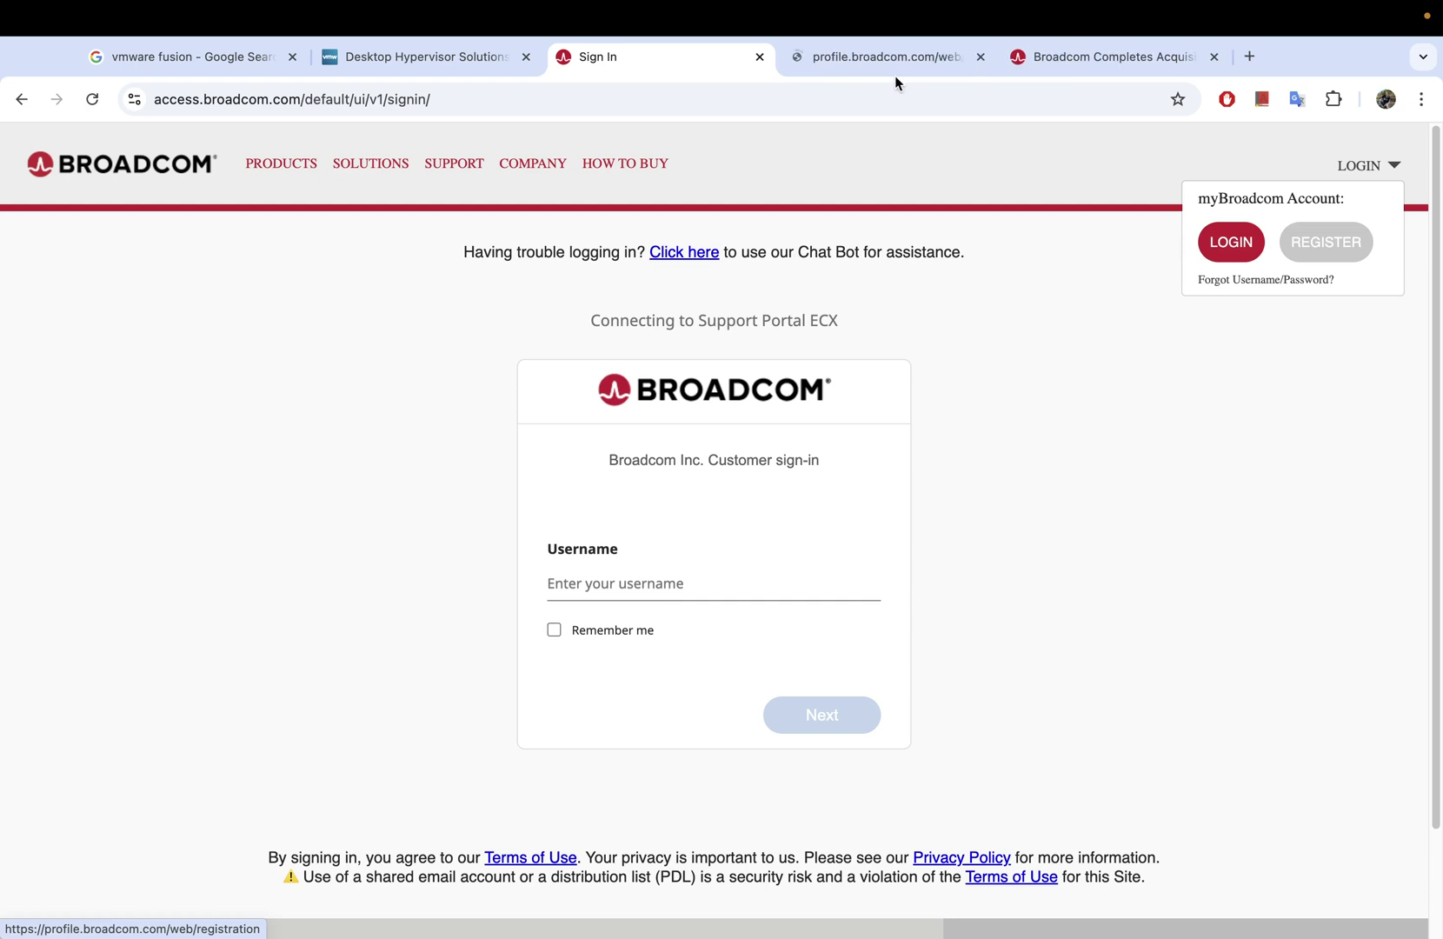
click(837, 63)
Try the registration Email field and Next, then return to the customer sign-in tab.
click(904, 464)
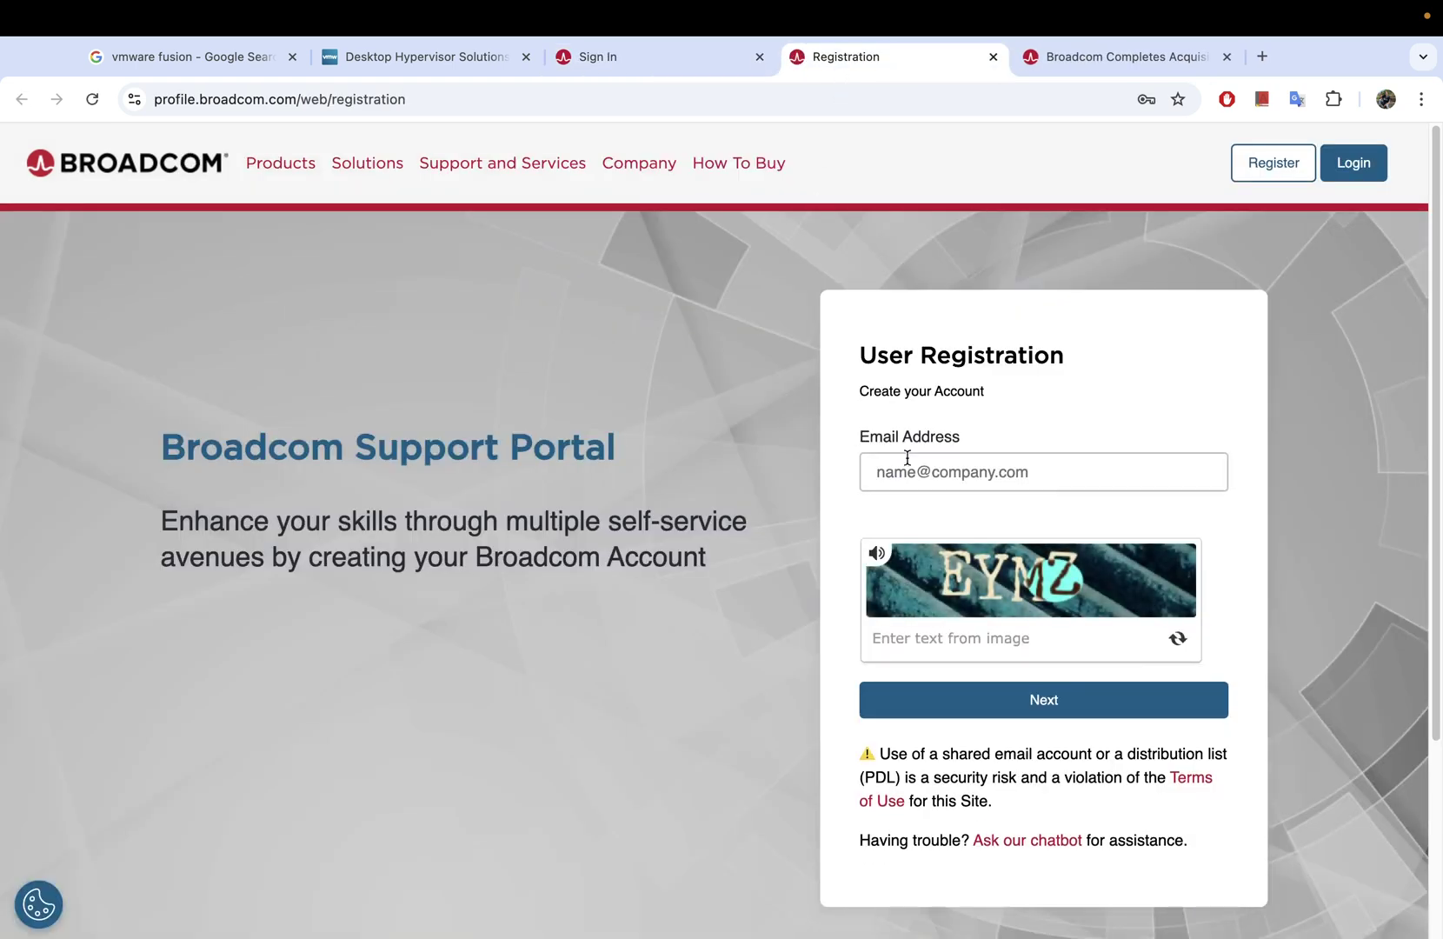
click(1158, 419)
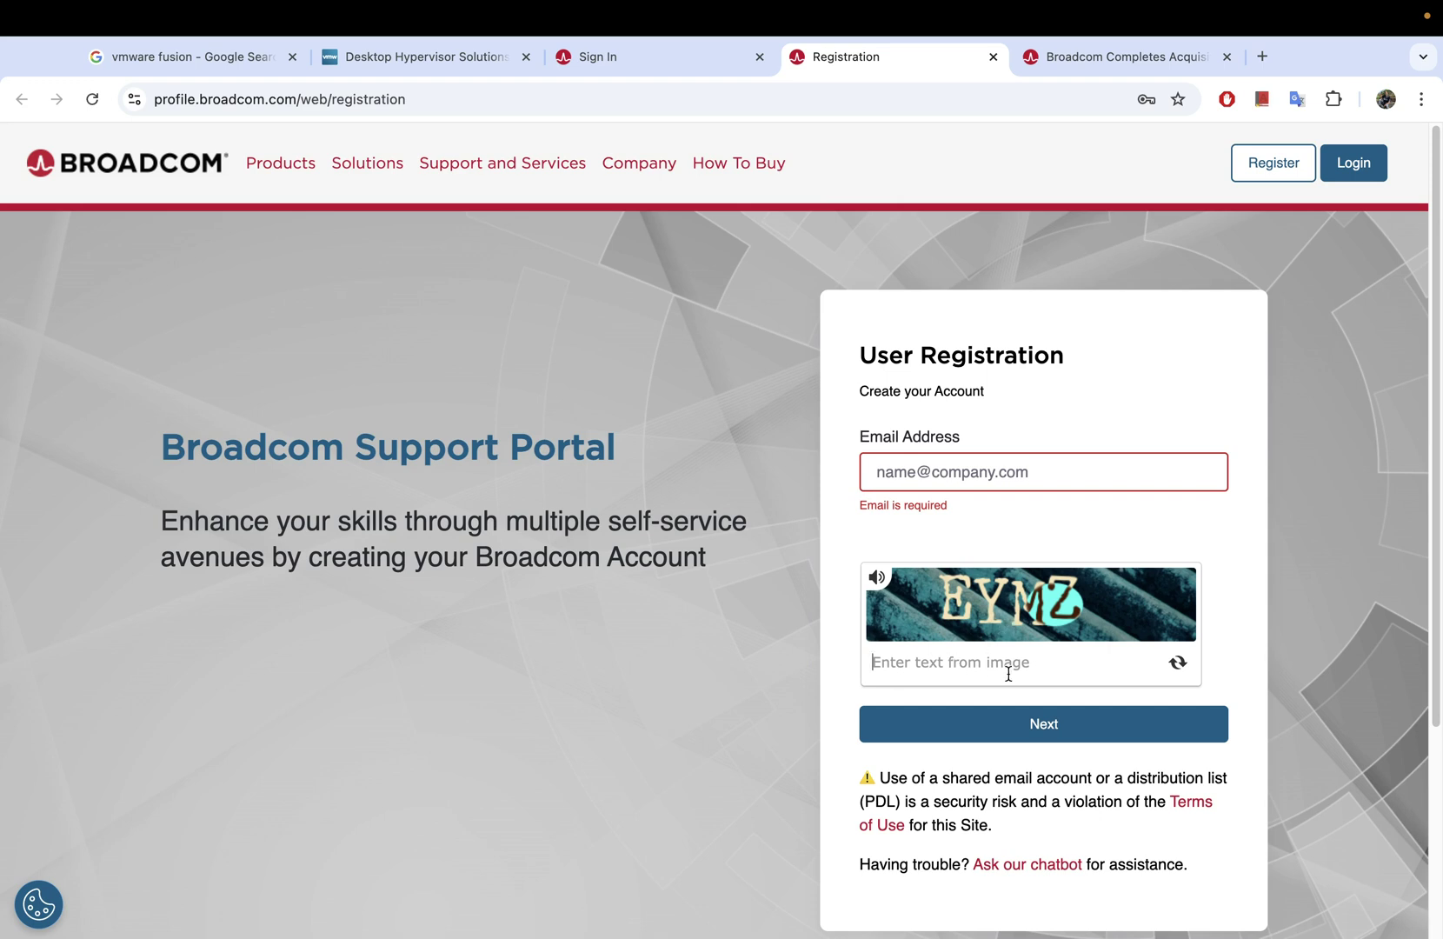
click(1060, 739)
click(992, 476)
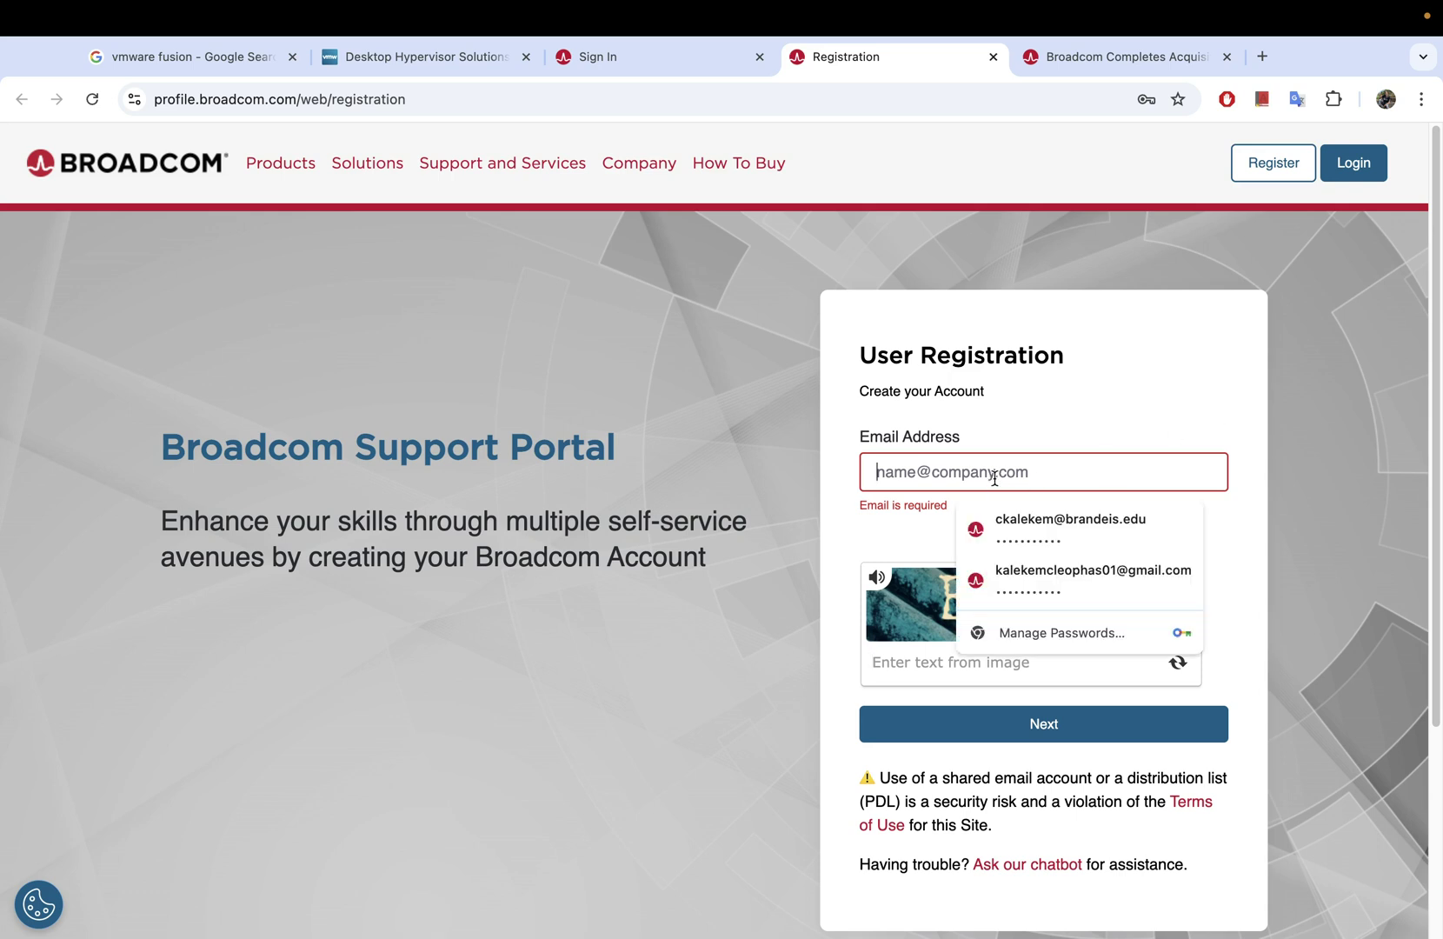
click(1068, 415)
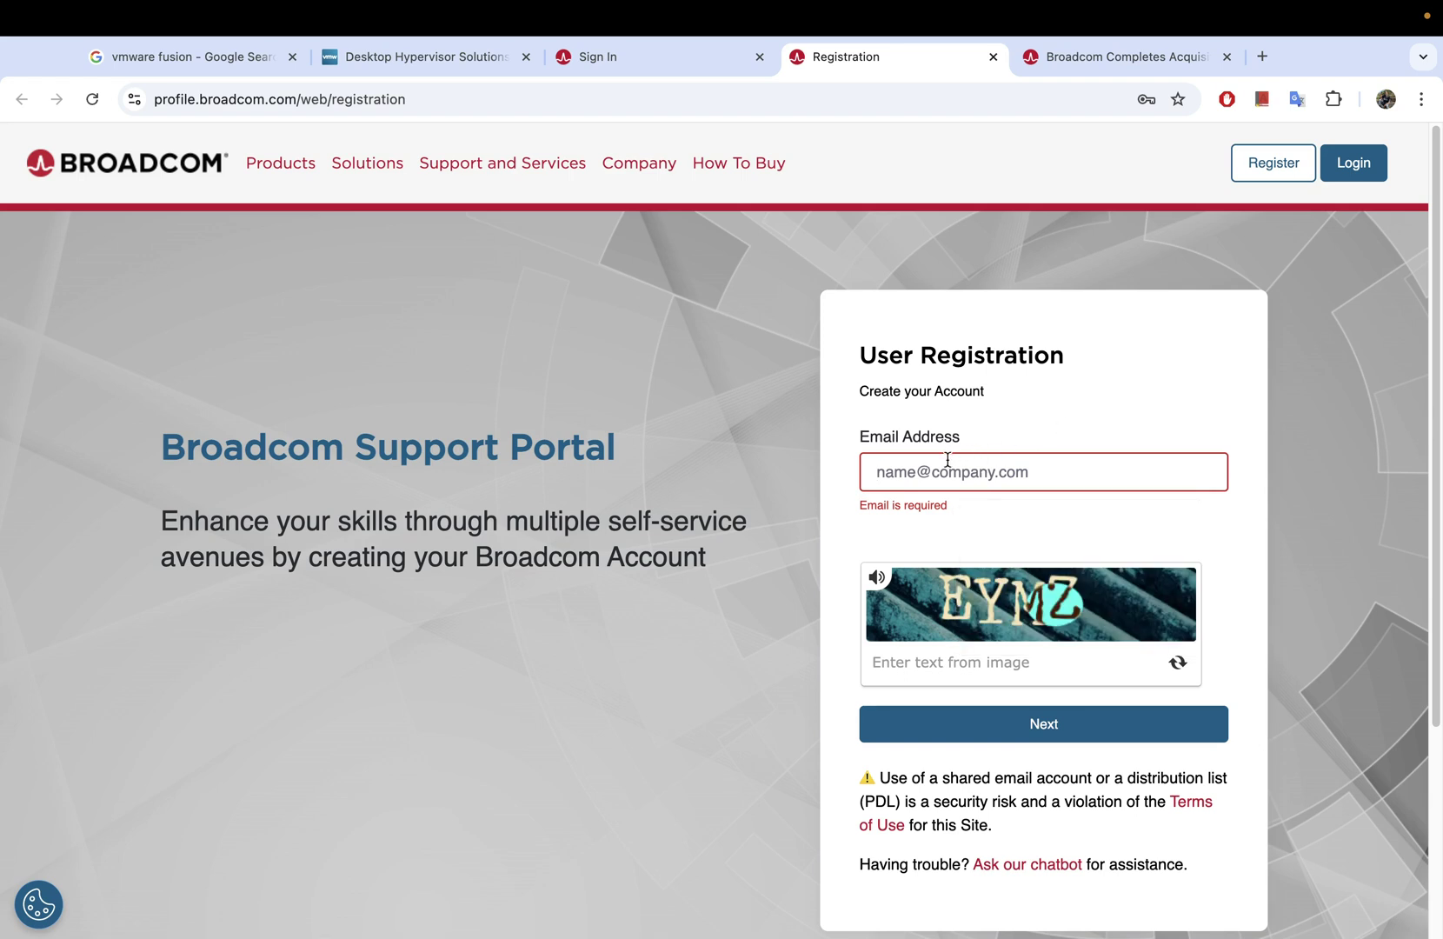
click(634, 71)
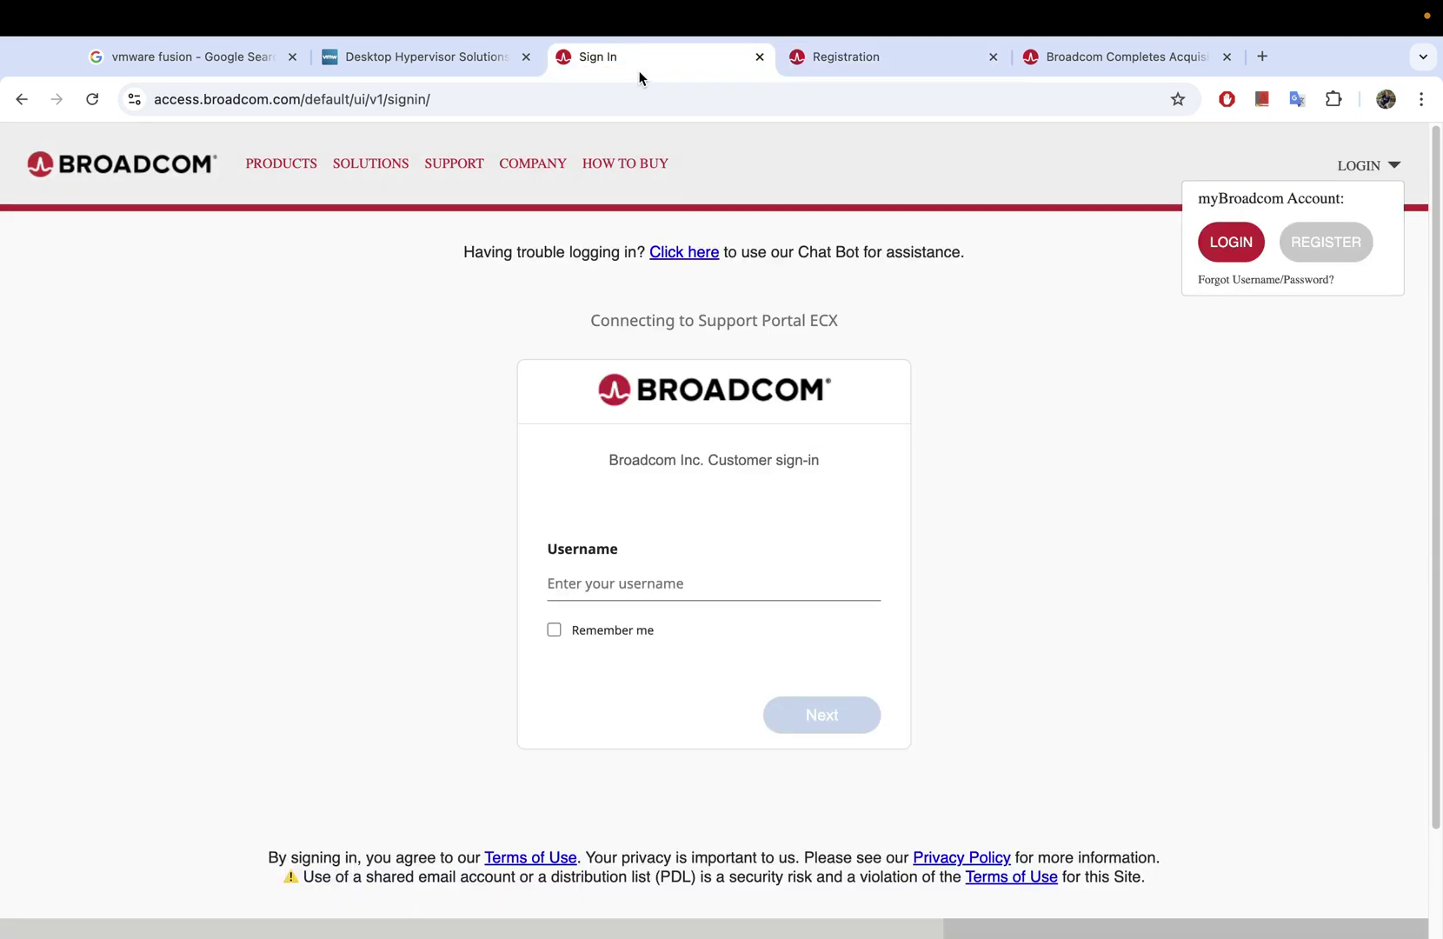
Fill the username with a saved account, check Remember me, and continue to the password step.
click(631, 579)
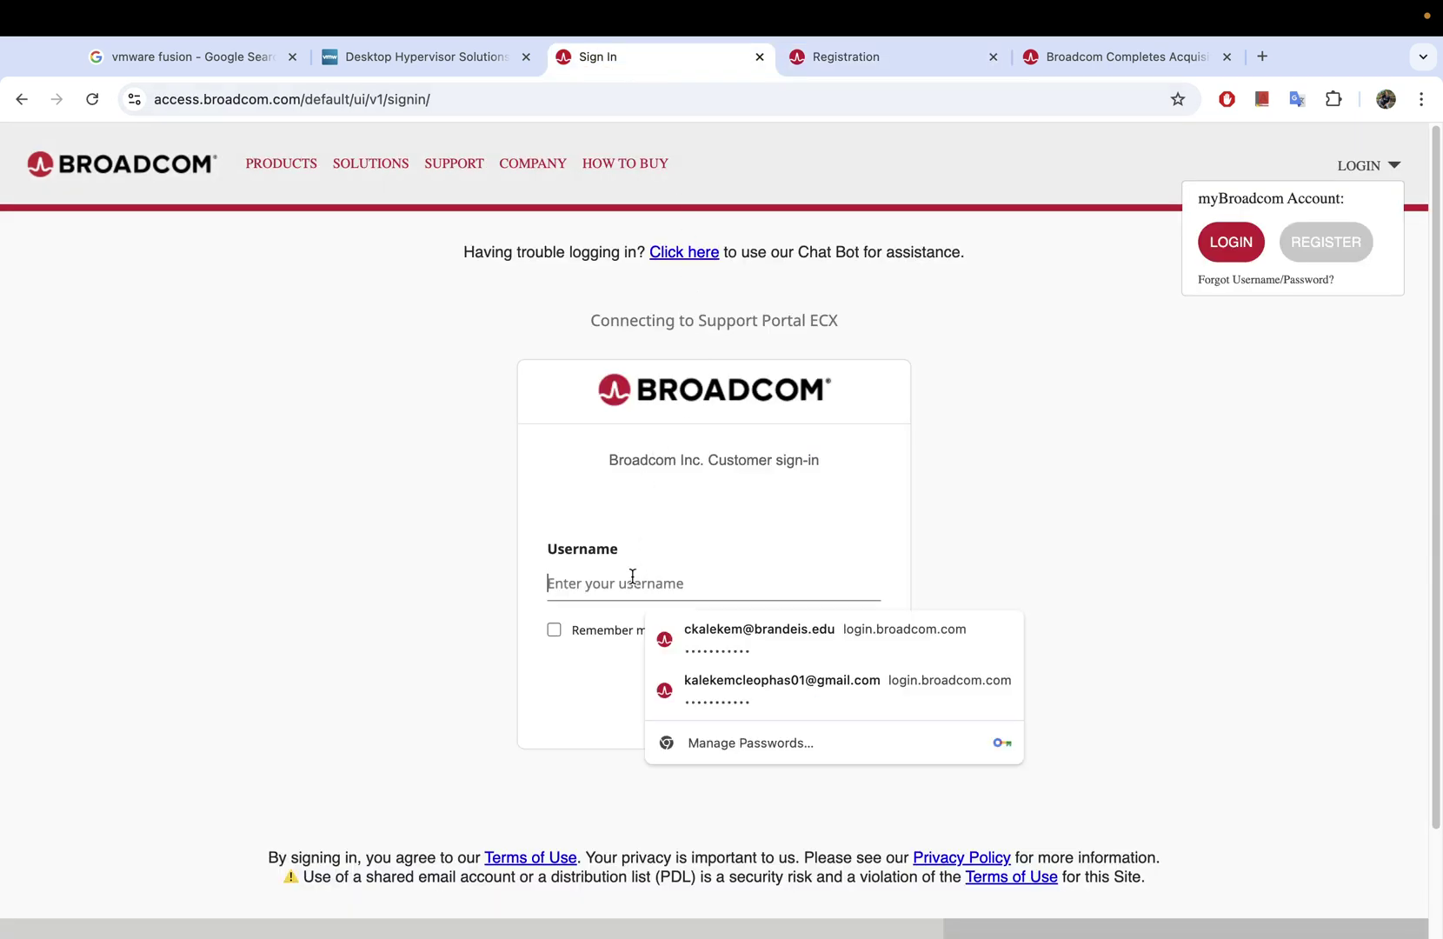
click(782, 684)
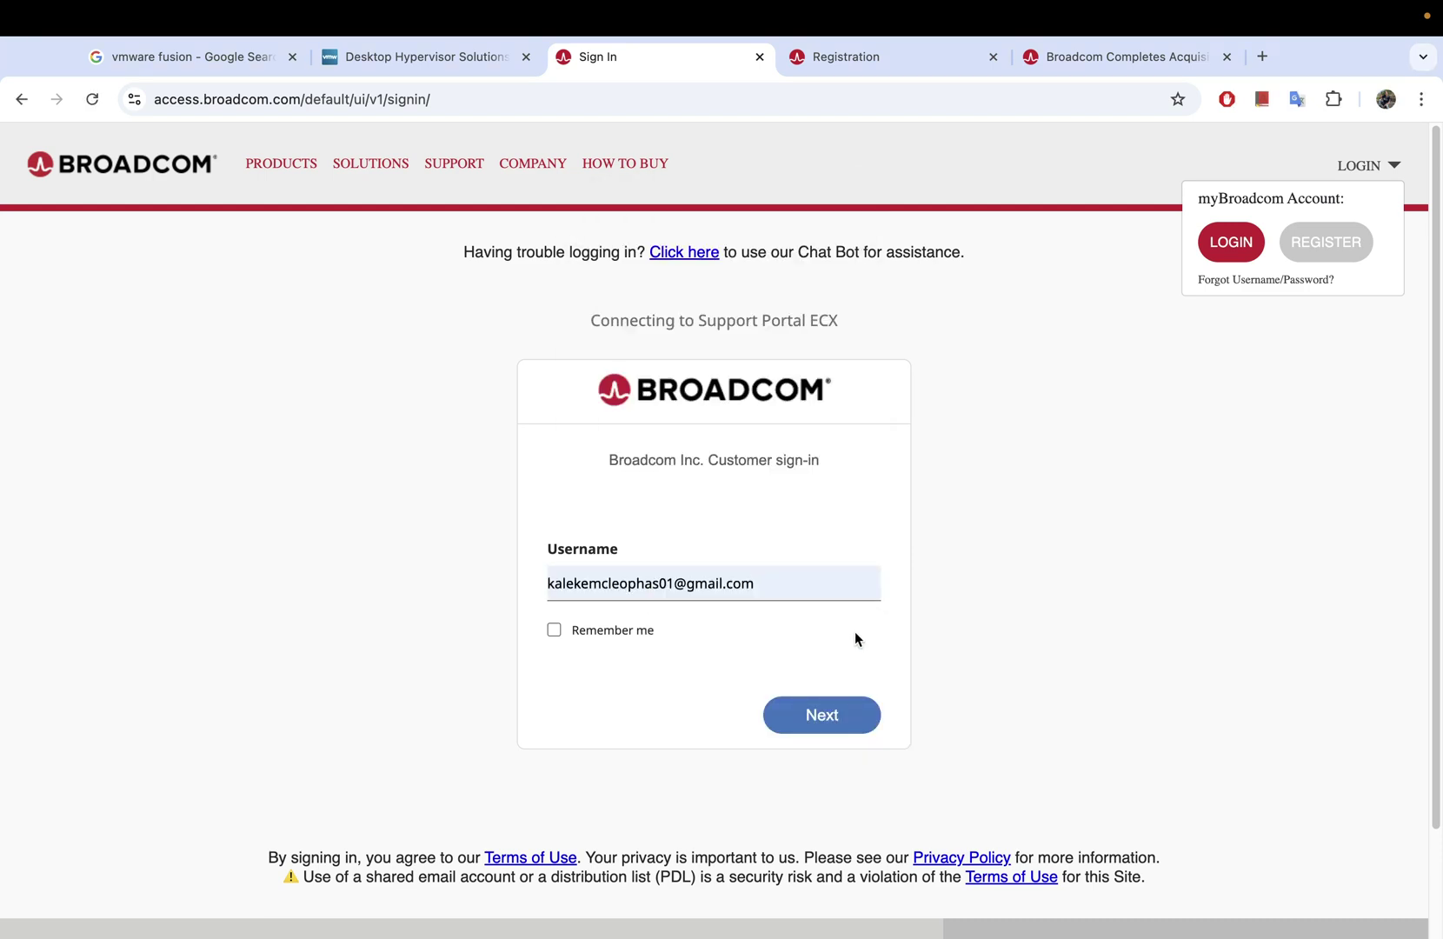
click(851, 717)
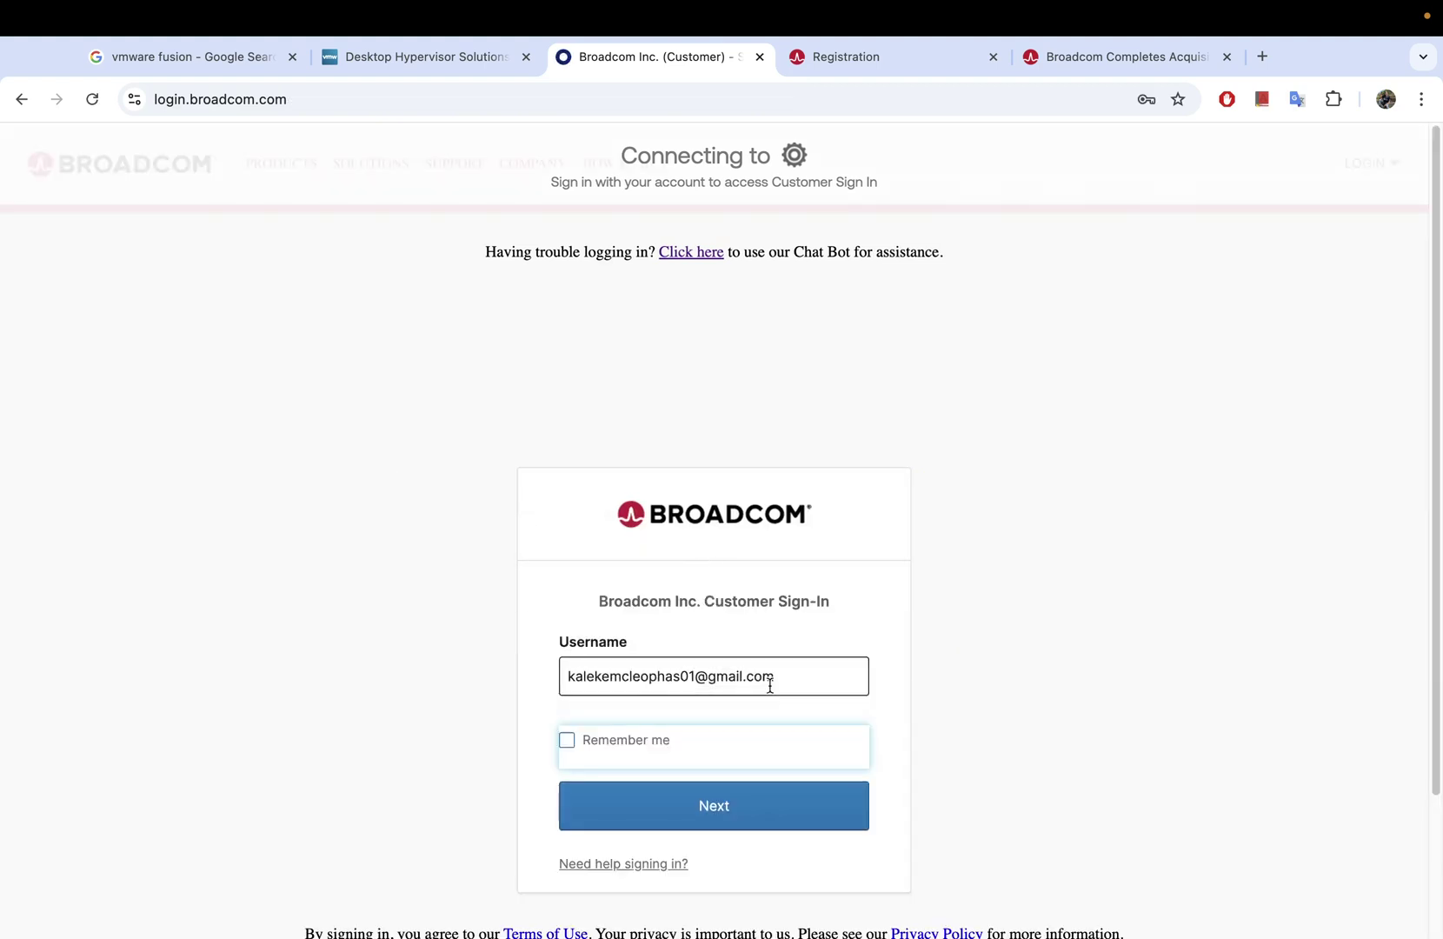
click(763, 755)
click(752, 810)
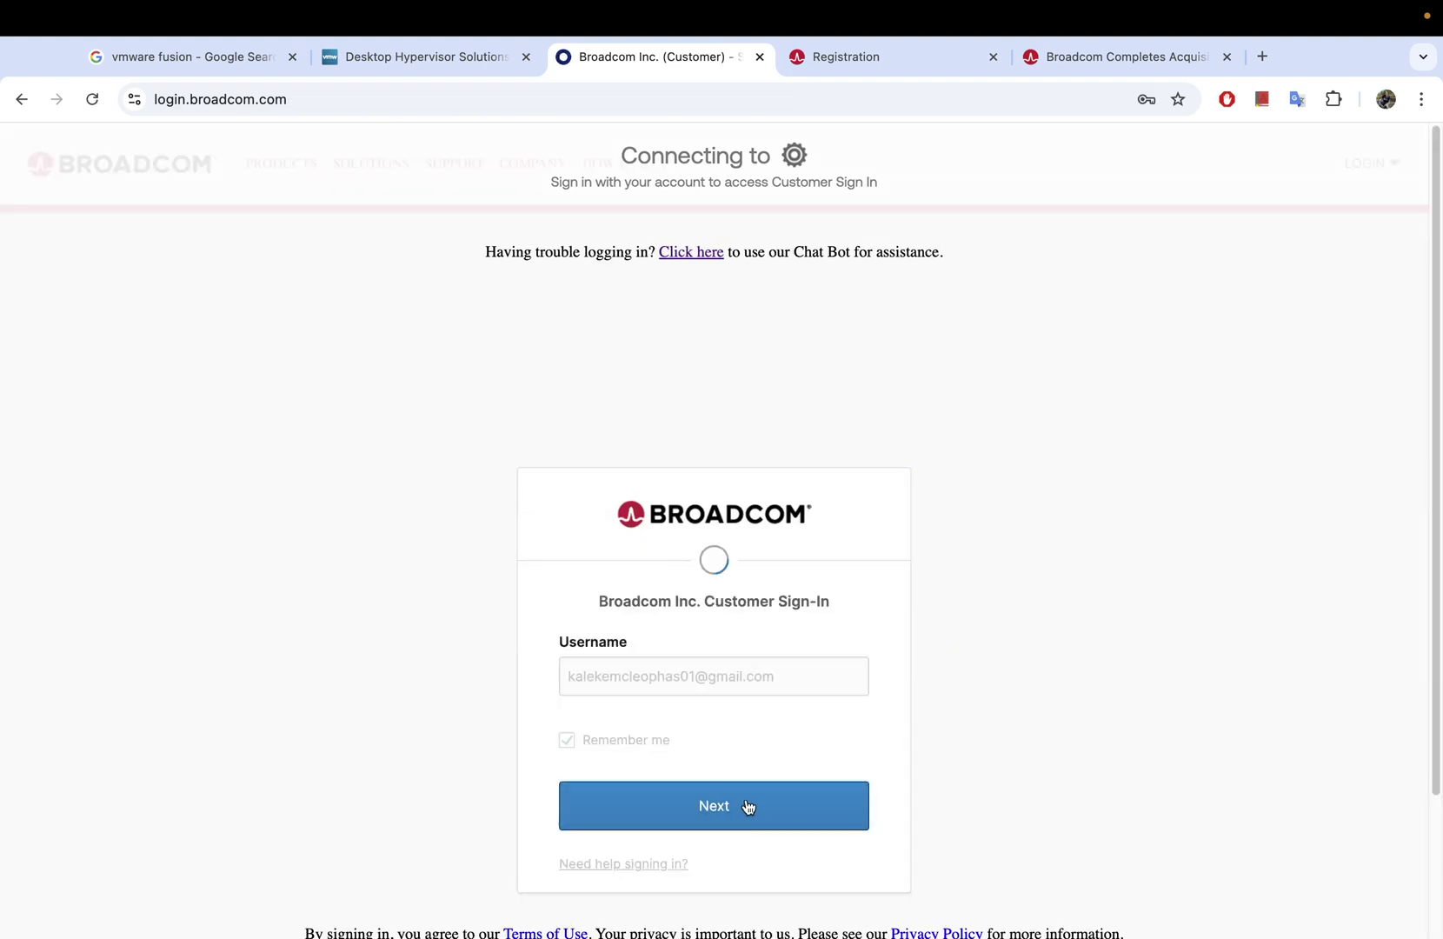
Sign in with the saved password, open My Dashboard, then open the Broadcom homepage in a new tab.
click(714, 756)
click(769, 847)
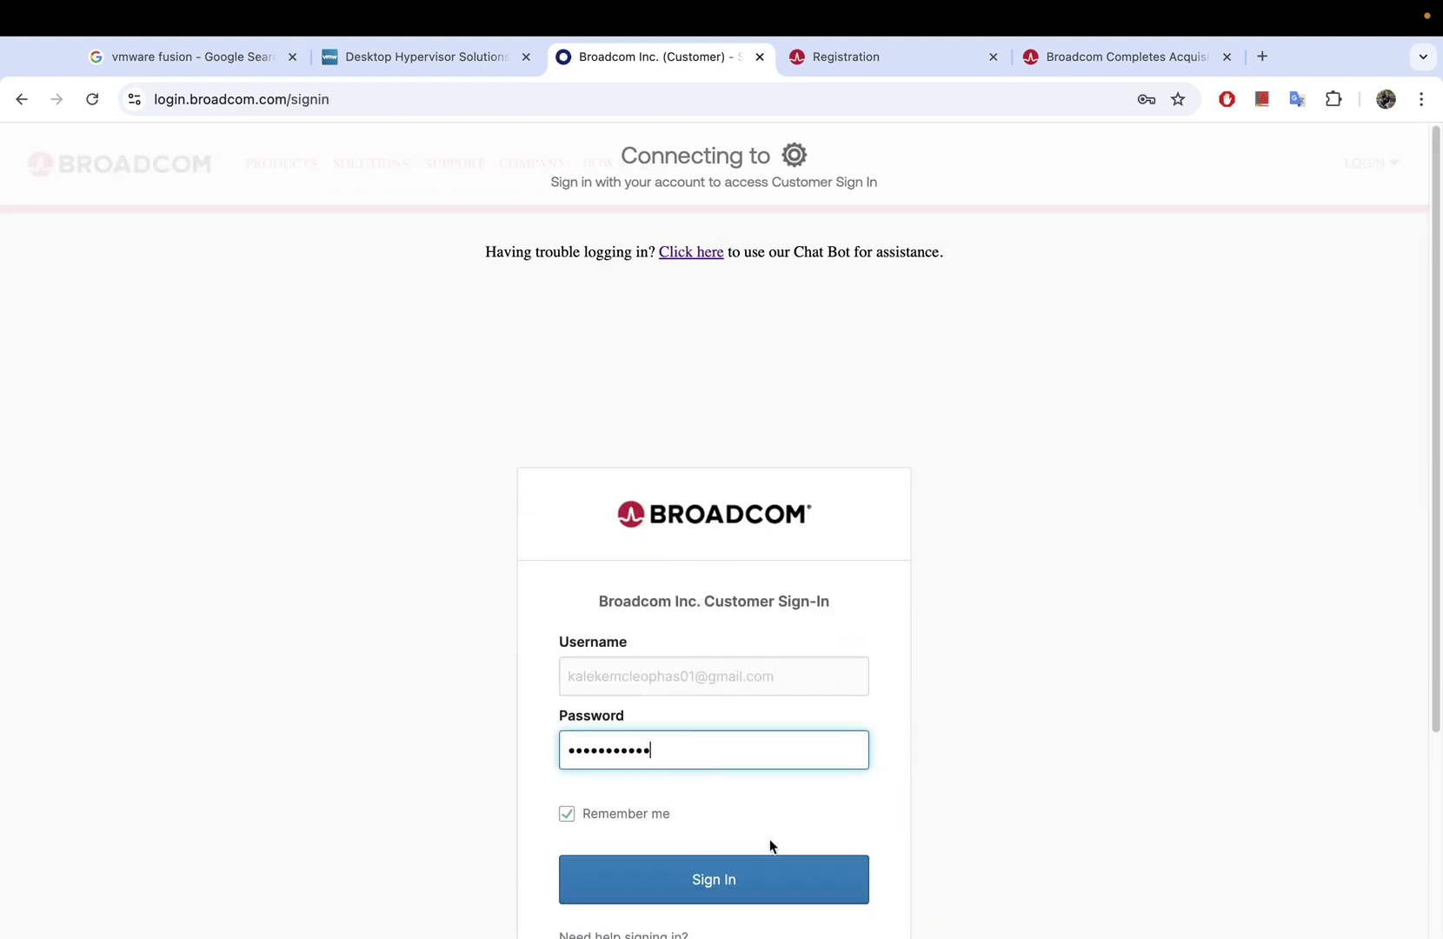
click(743, 848)
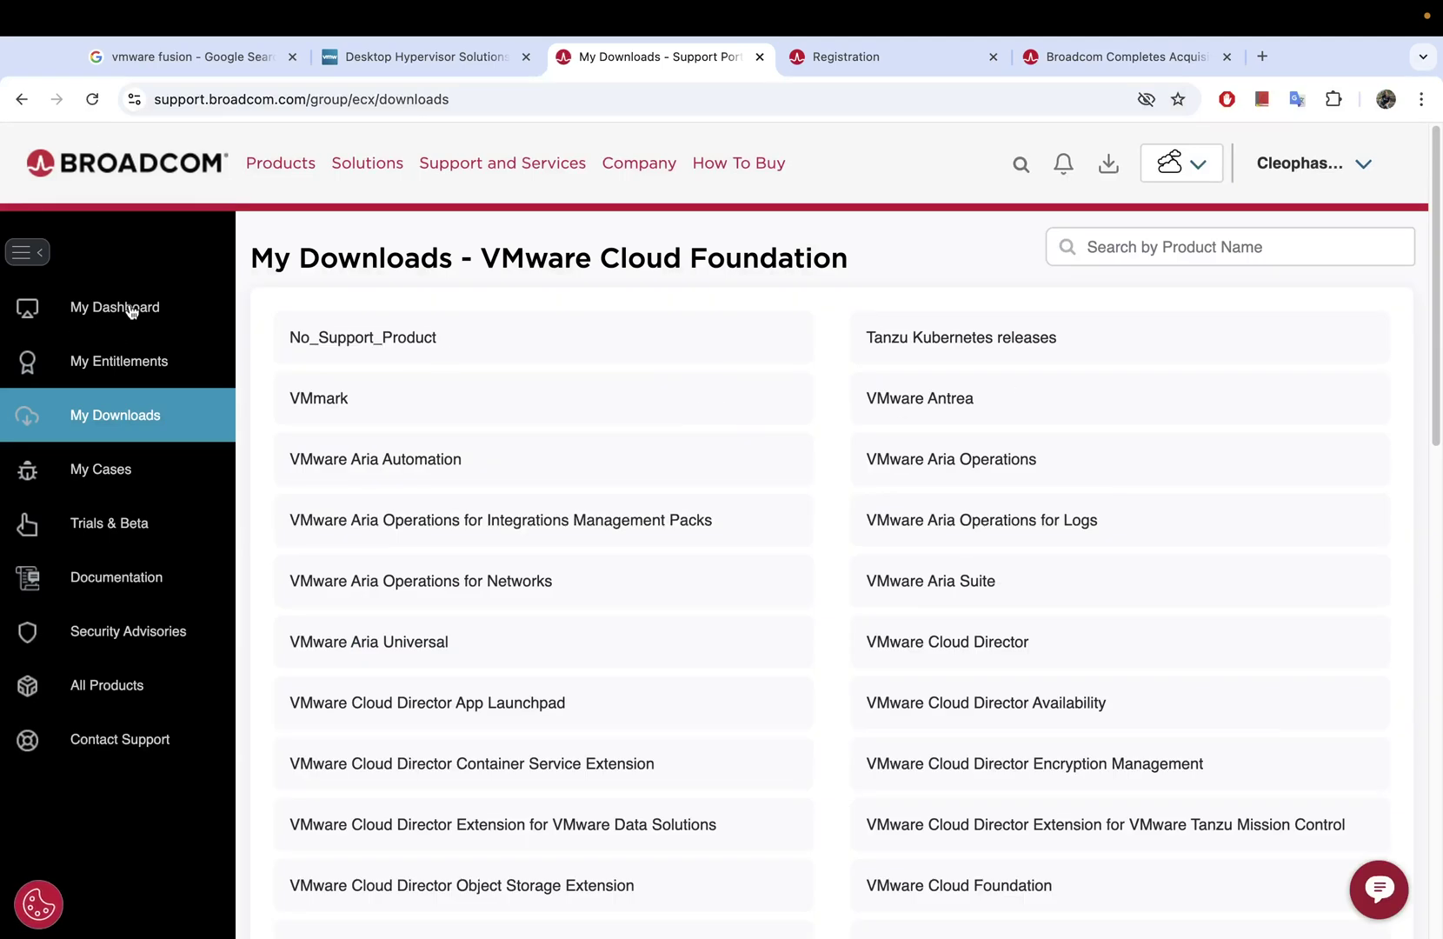
click(90, 324)
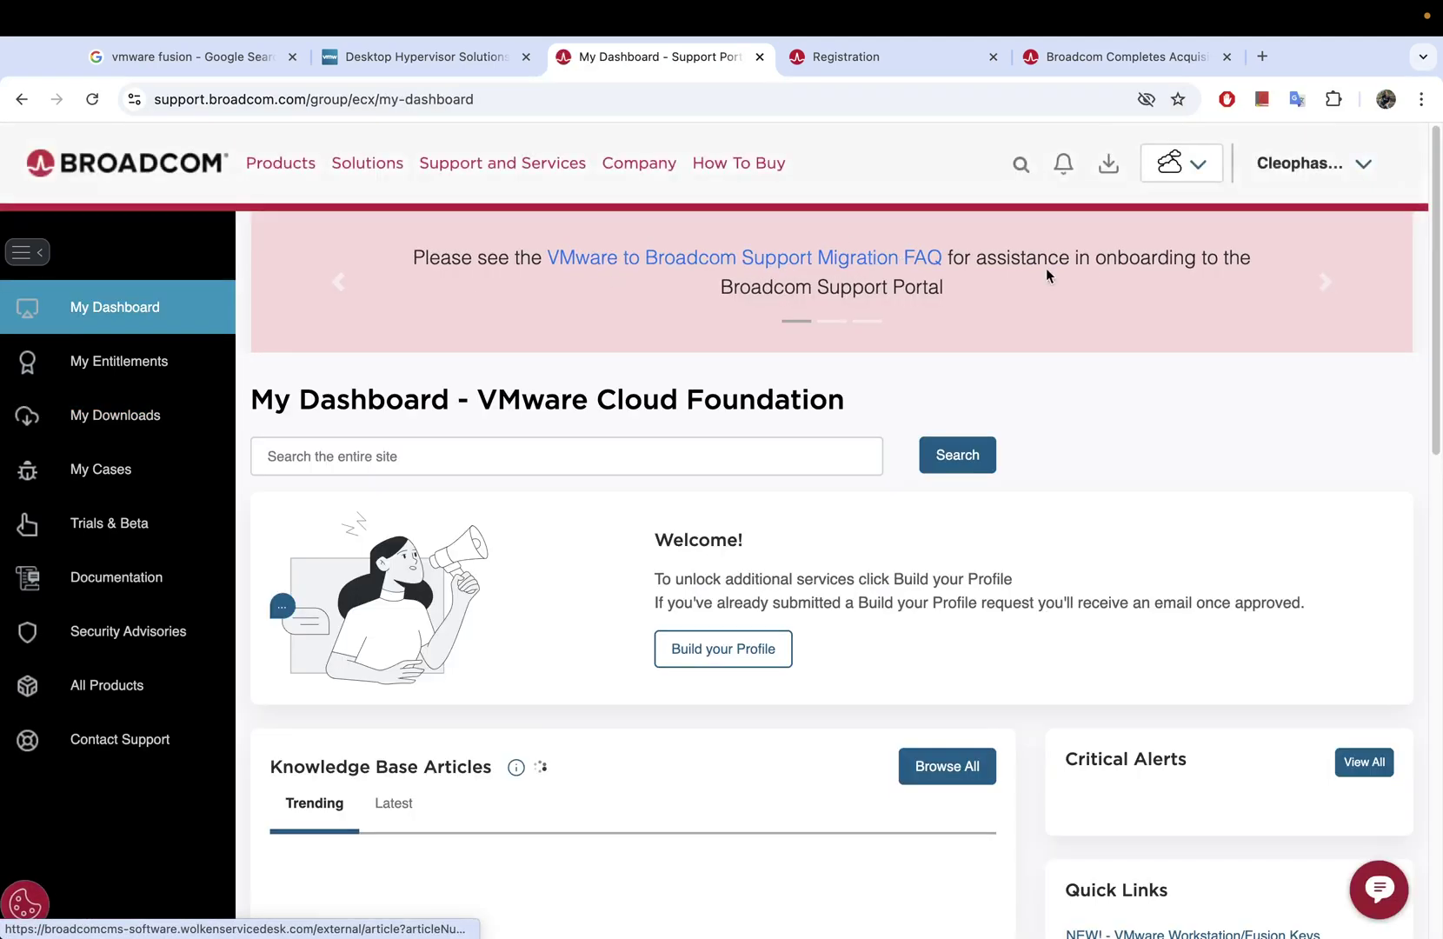
click(146, 165)
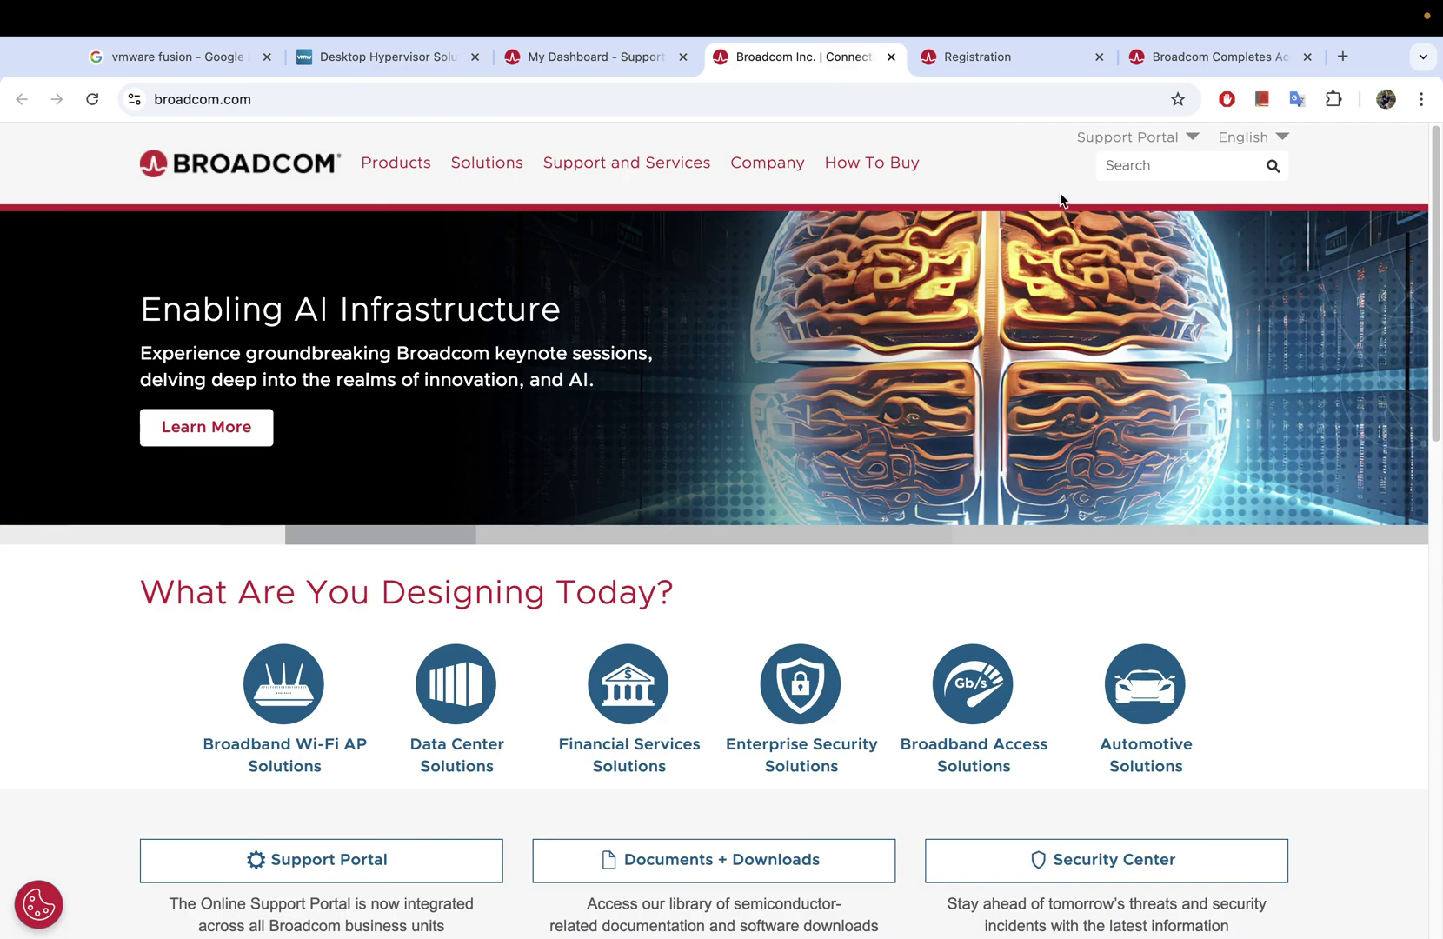
Scroll through the broadcom.com homepage and open the Support Portal dropdown's choices.
scroll(486, 530, down, 5)
scroll(474, 516, up, 5)
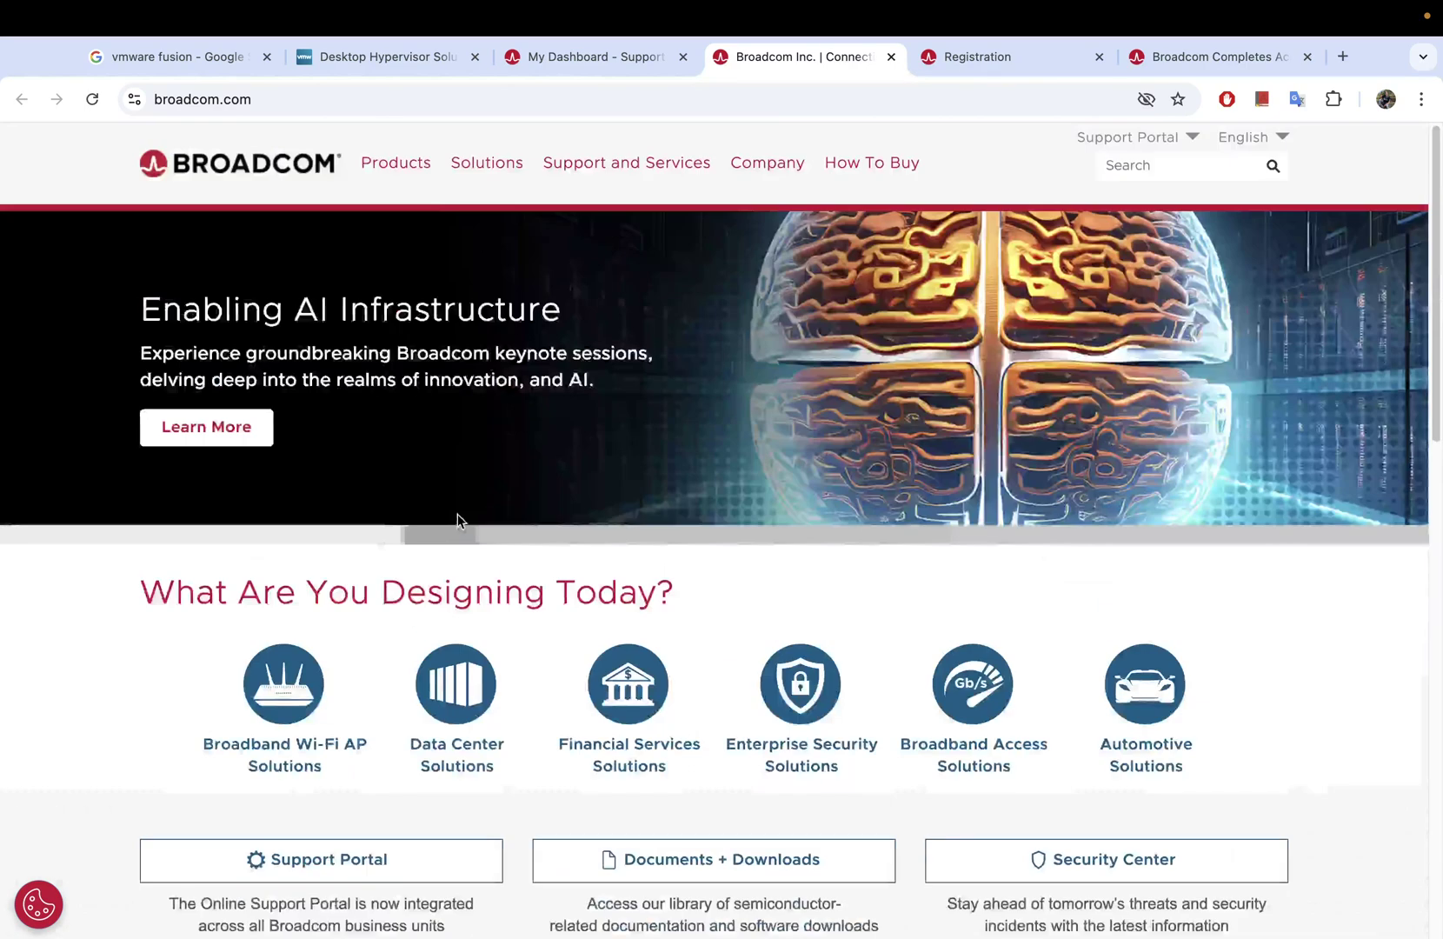
scroll(458, 521, down, 14)
scroll(472, 514, up, 14)
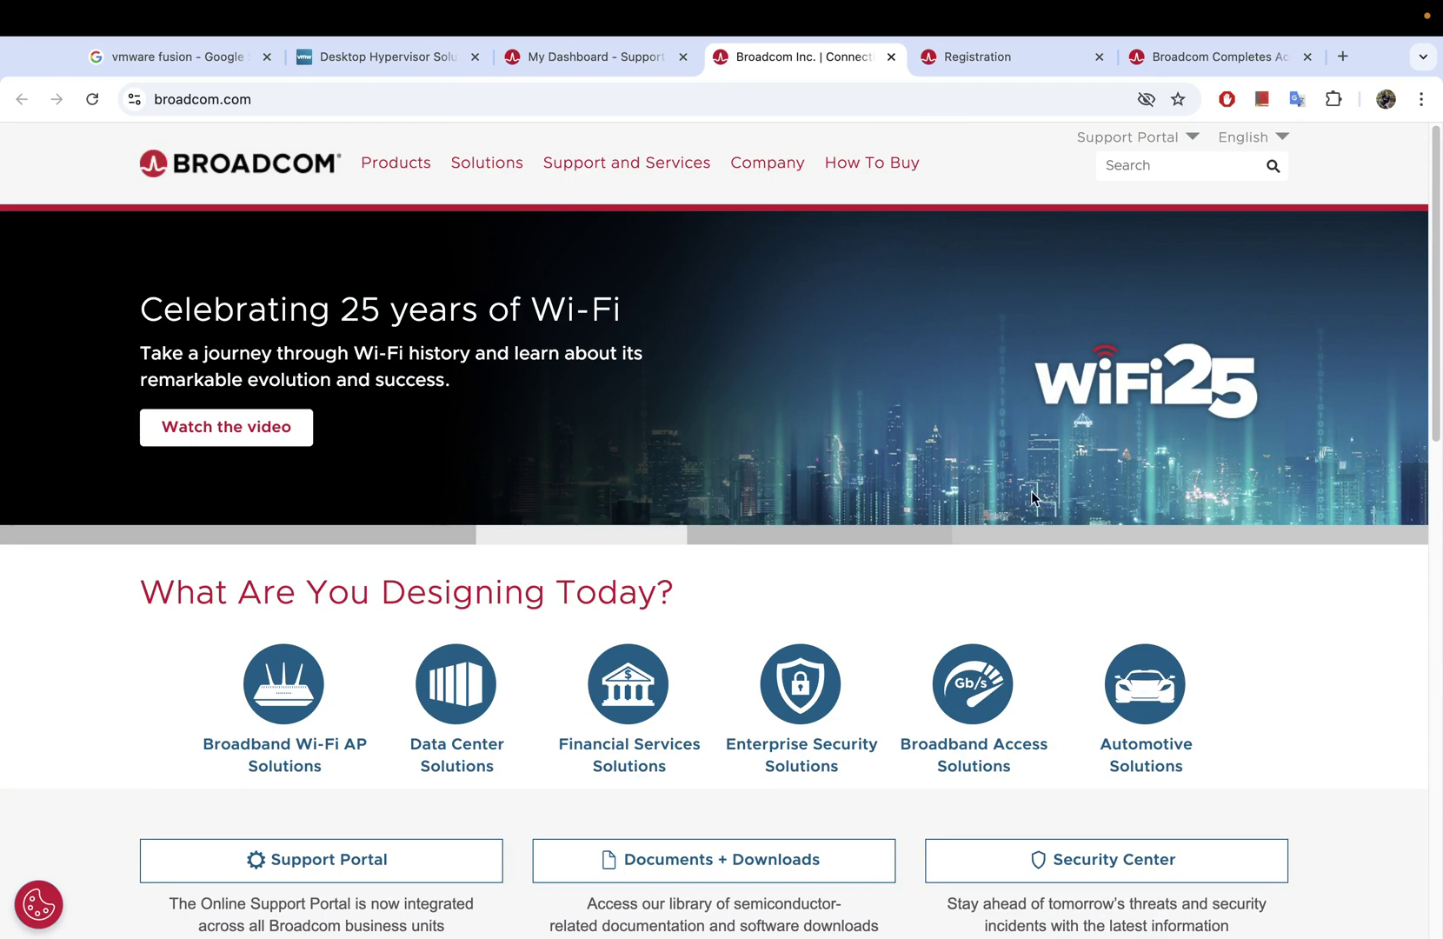
scroll(911, 584, down, 2)
scroll(914, 582, up, 2)
scroll(916, 582, down, 2)
scroll(915, 574, down, 5)
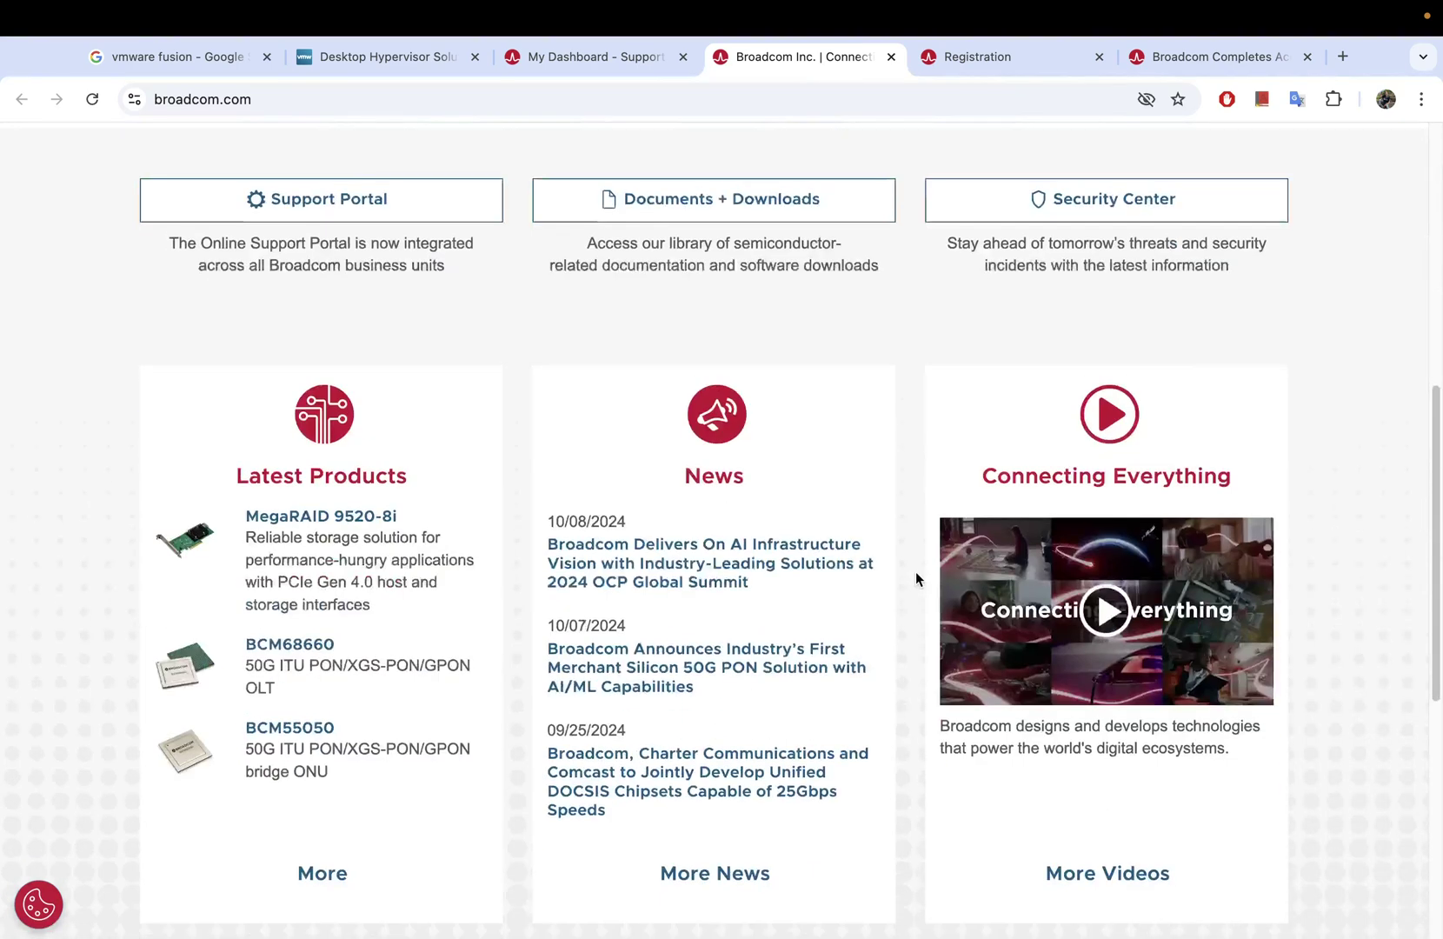
scroll(916, 574, up, 5)
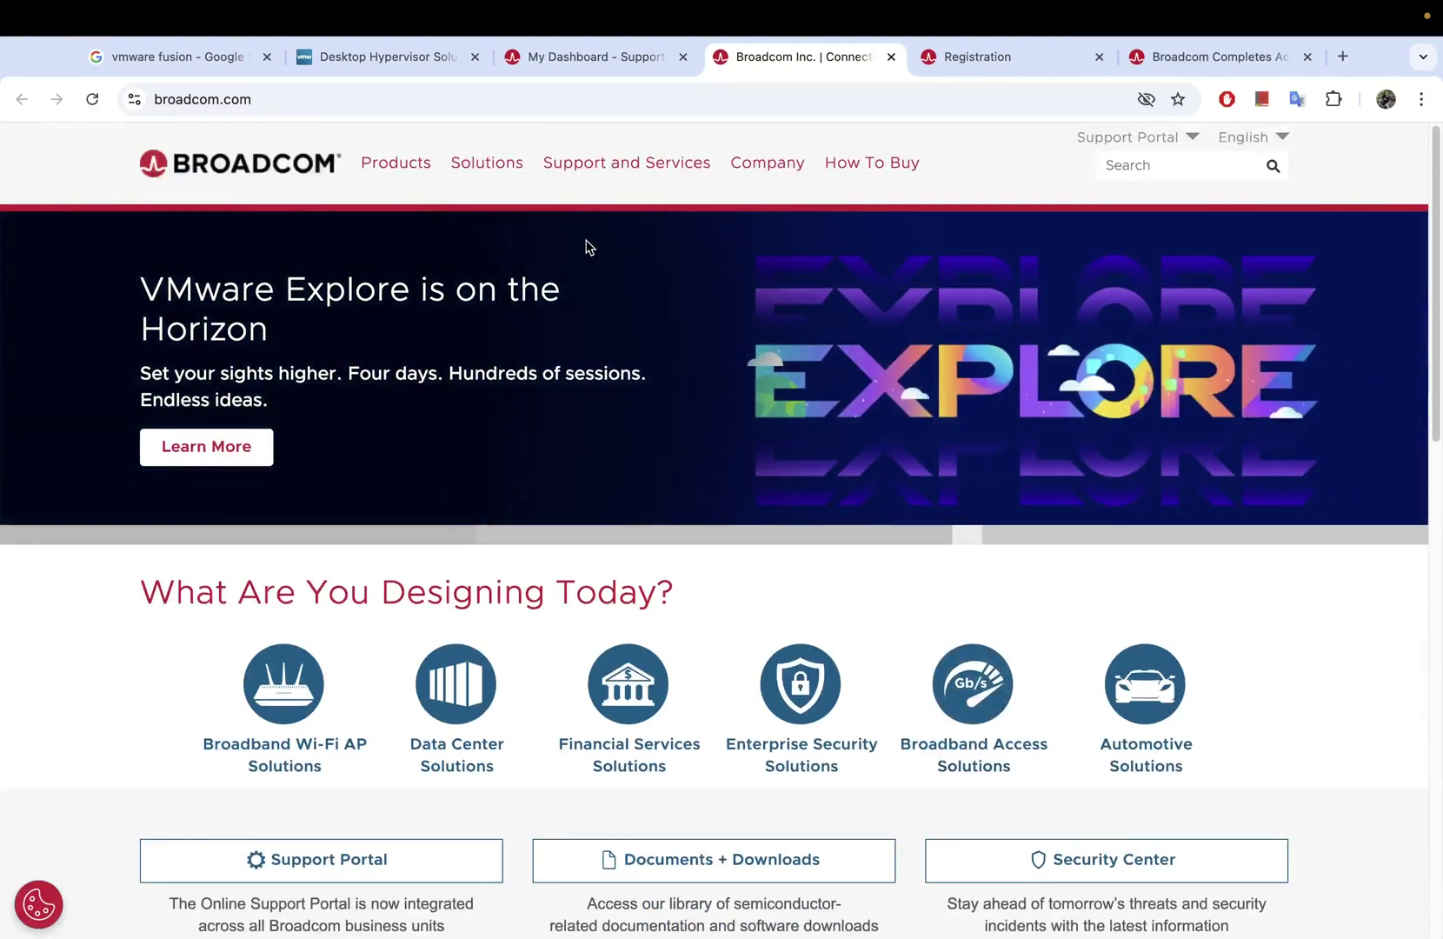
click(1155, 148)
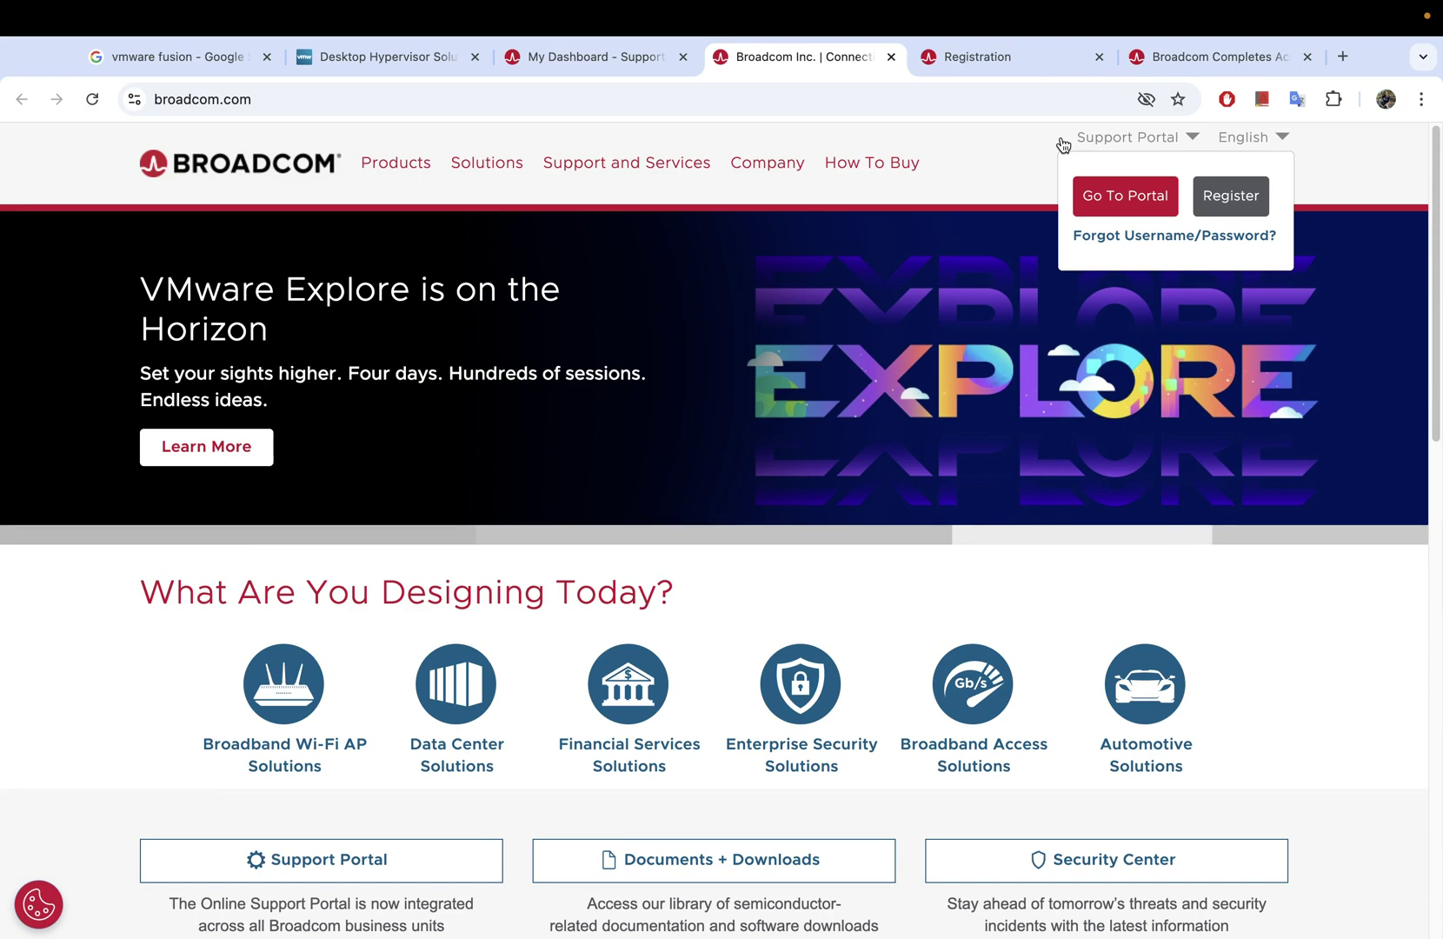
Open VMware Solutions from the Solutions menu in a new tab, browse it, then return to Broadcom Inc.
click(480, 165)
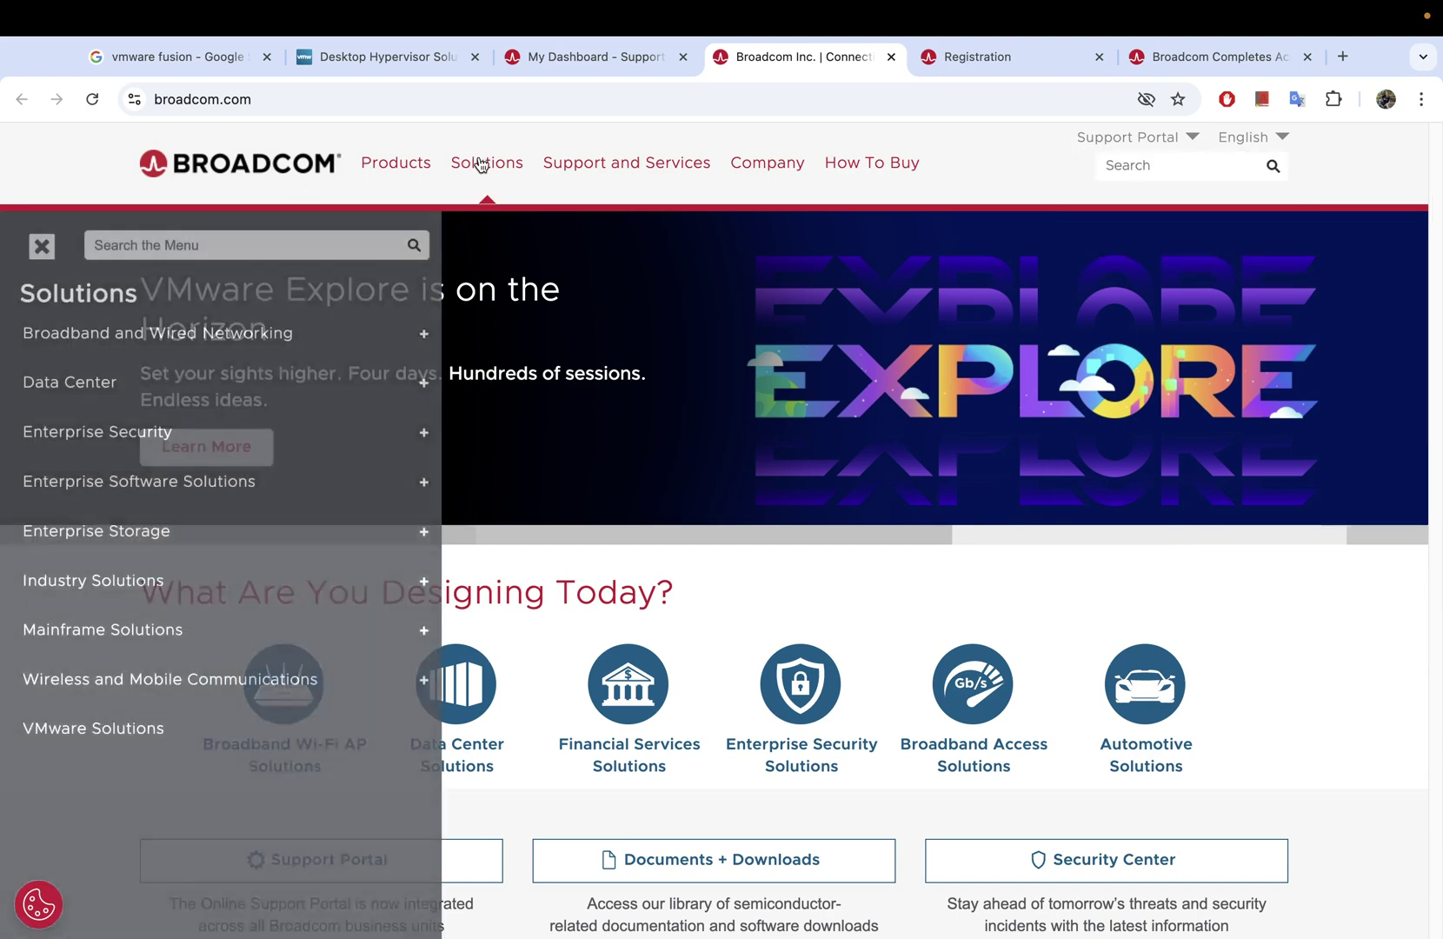
click(93, 728)
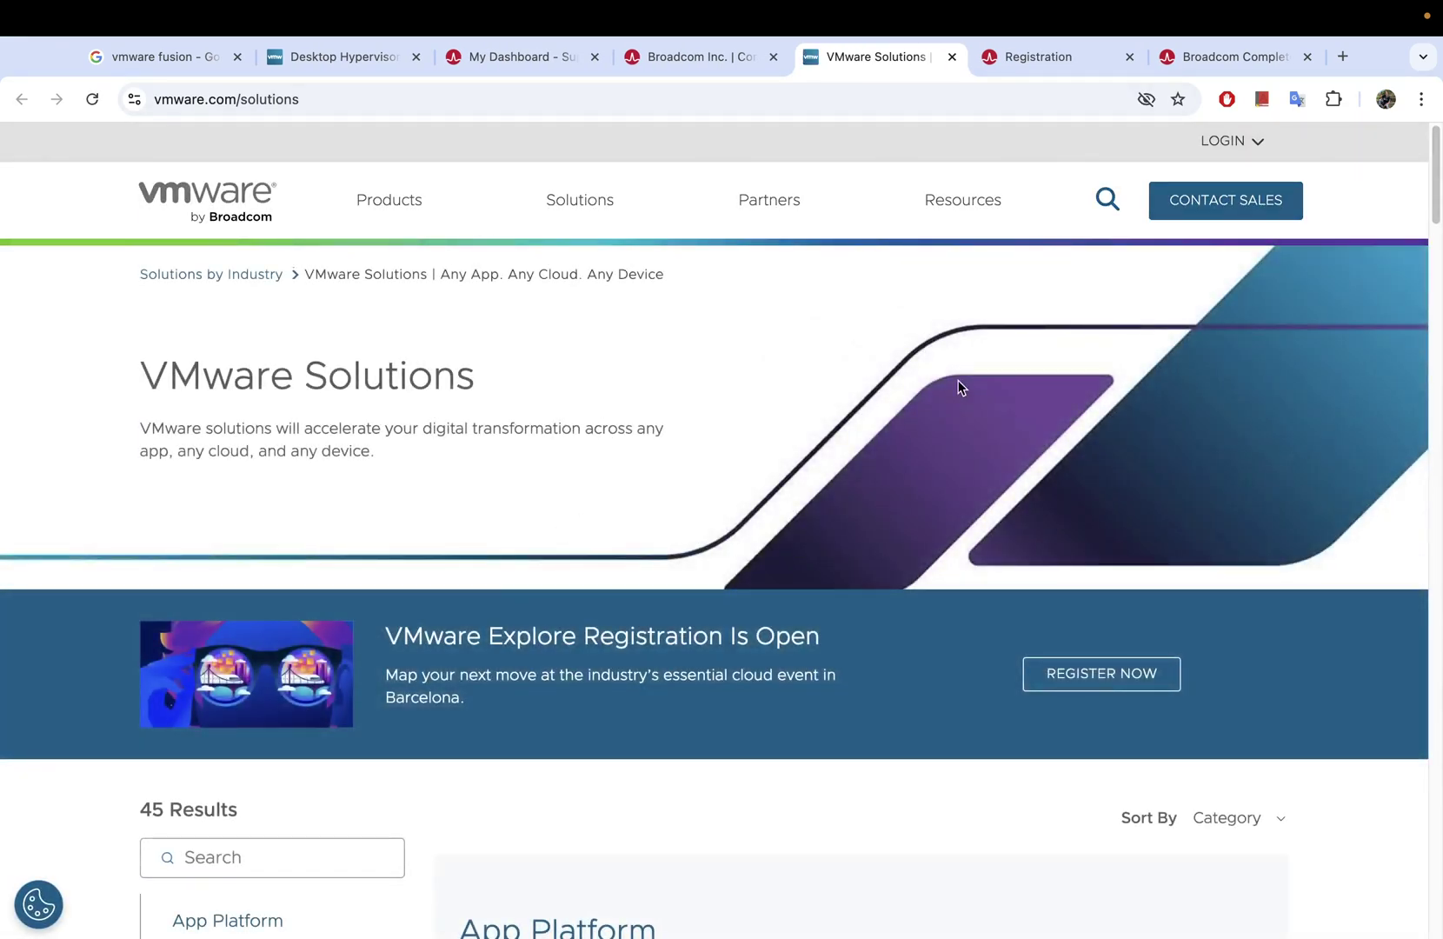
scroll(699, 547, down, 5)
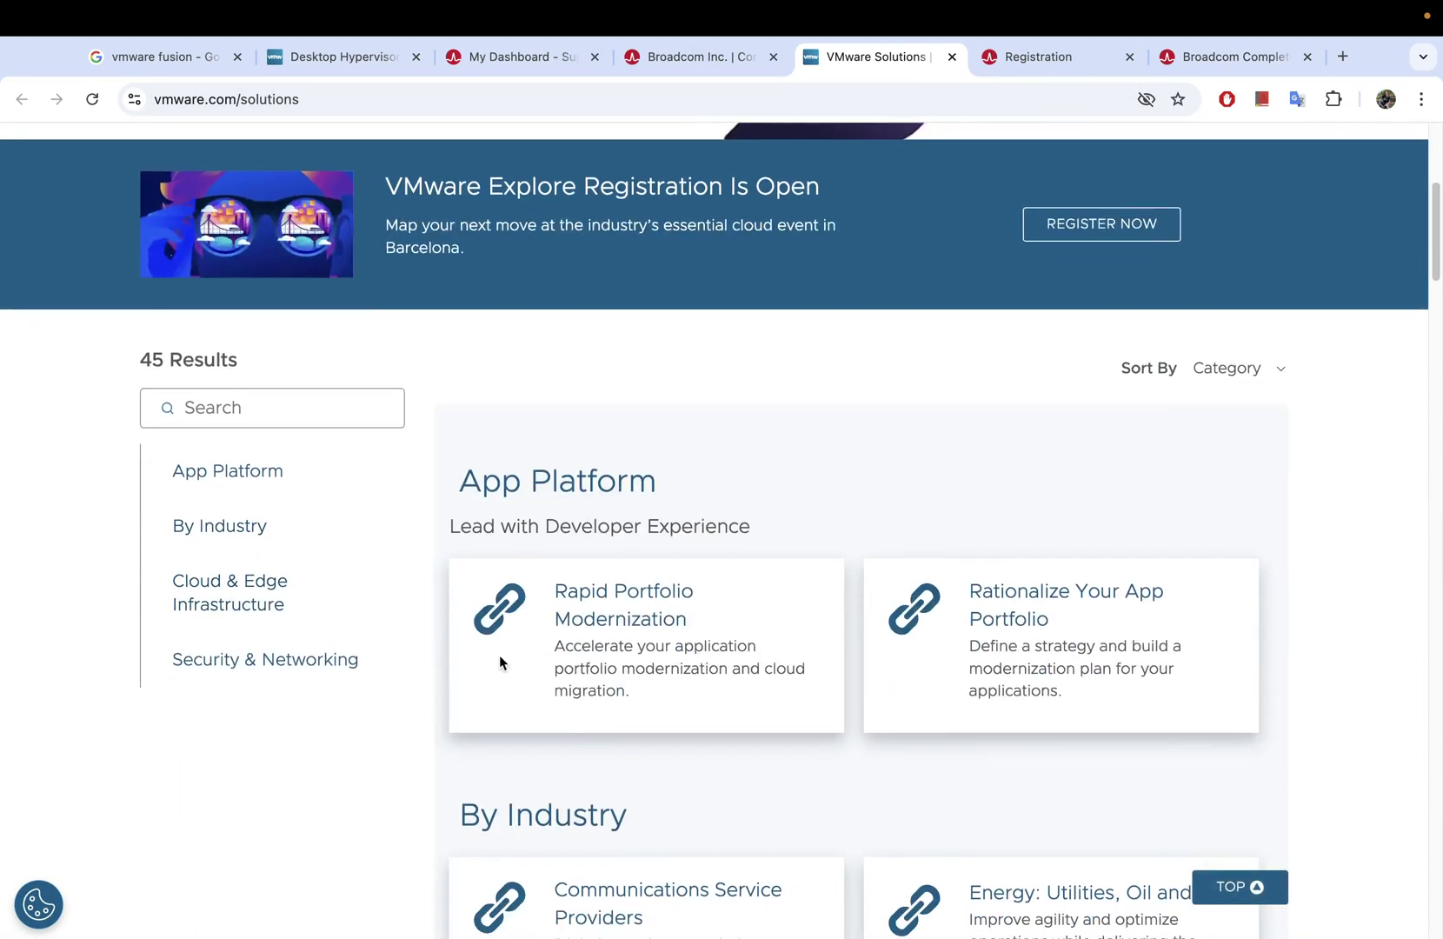
scroll(667, 671, down, 8)
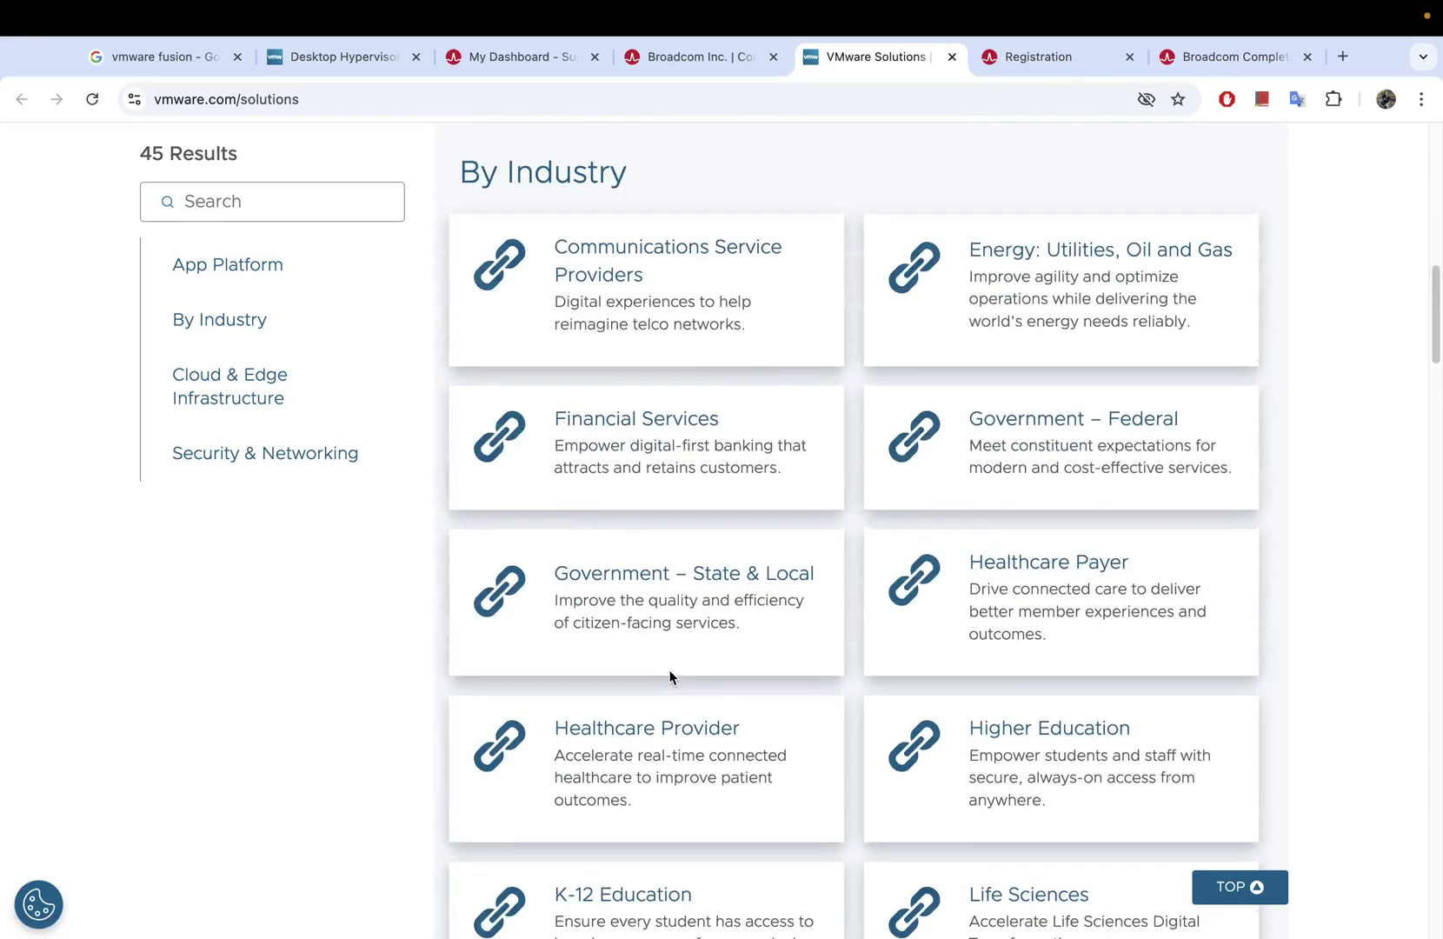
scroll(669, 676, up, 13)
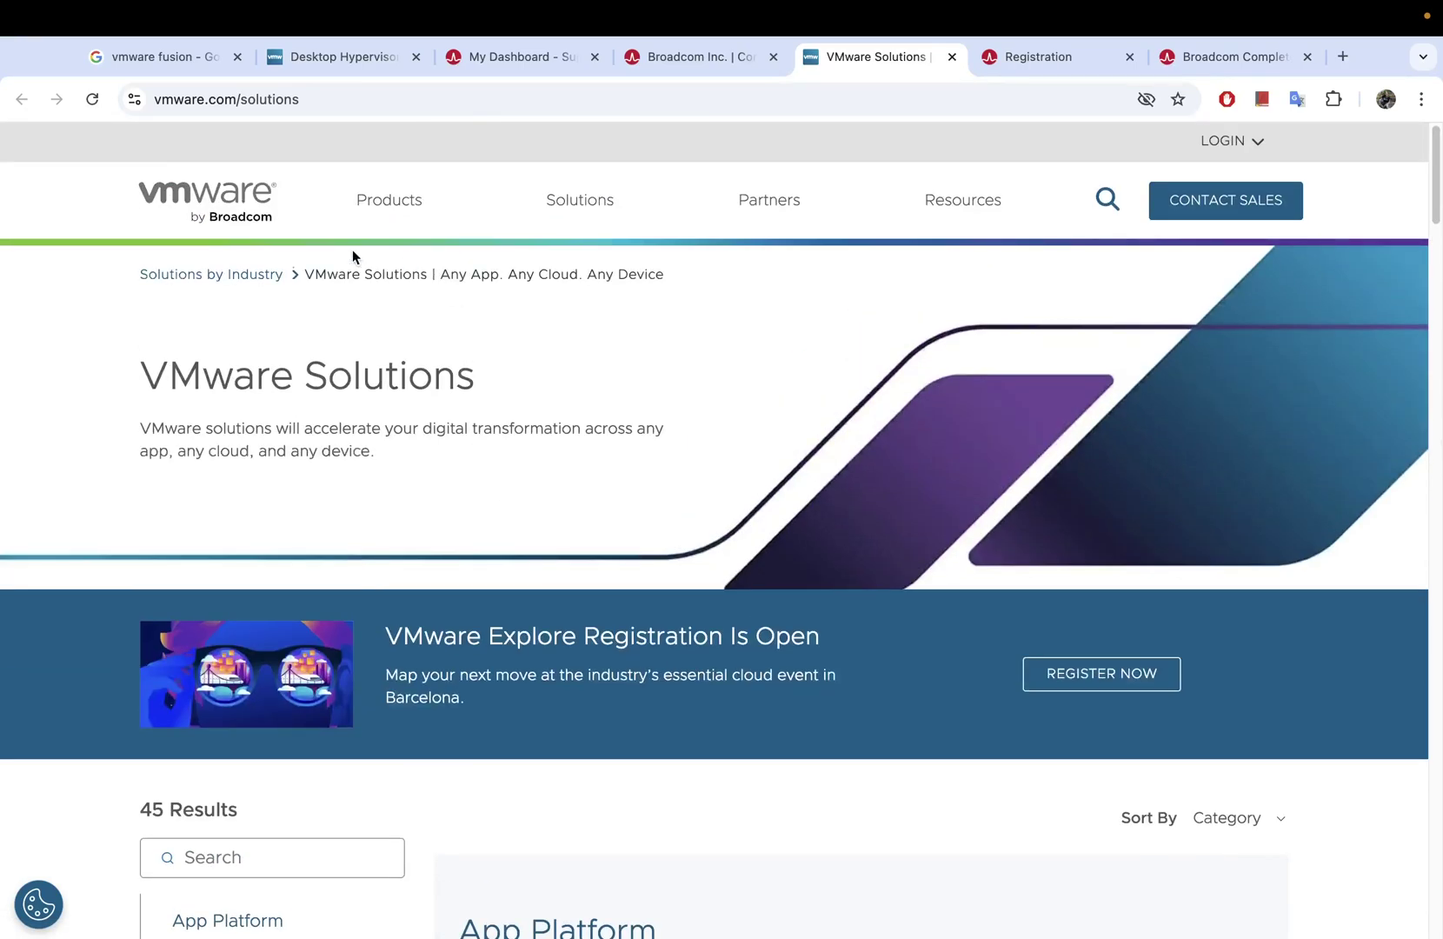
click(671, 64)
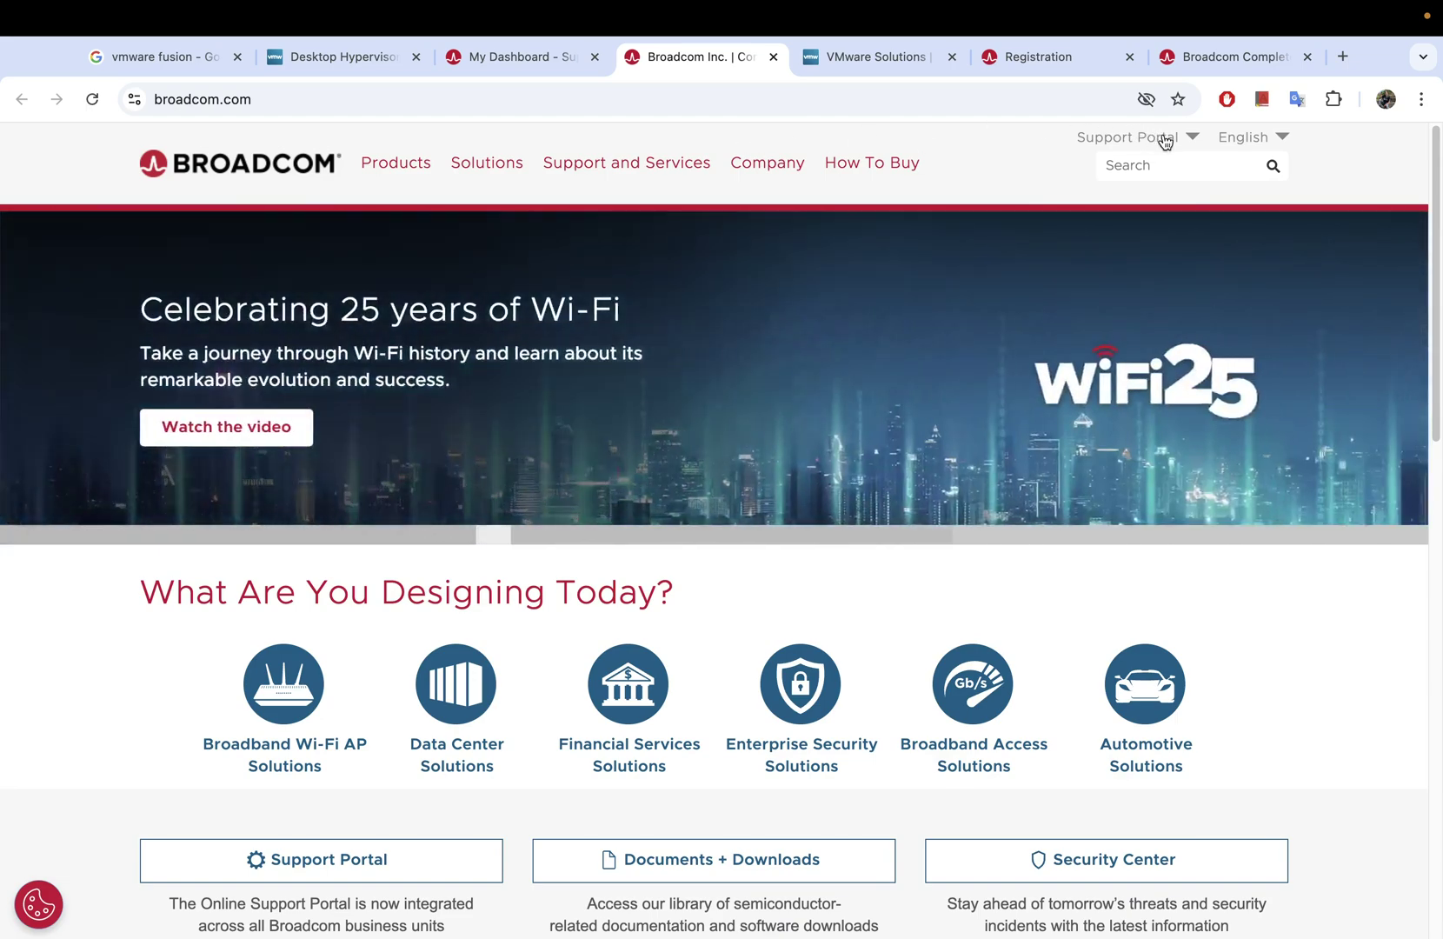
Go to the Broadcom Support Portal, switch it to VMware Cloud Foundation, and open My Downloads.
click(1165, 139)
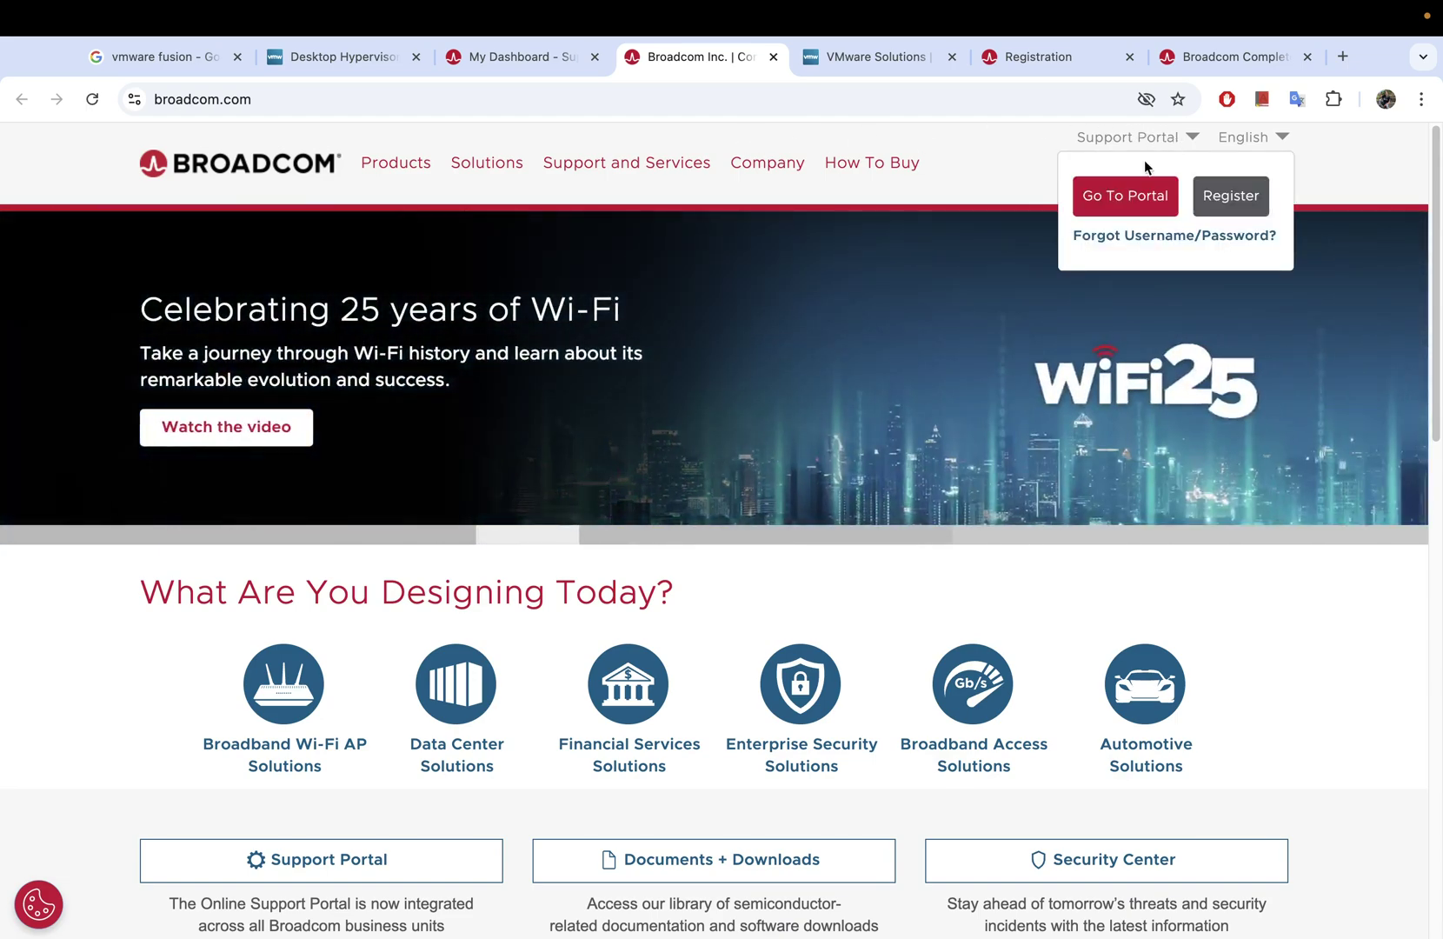
click(1127, 196)
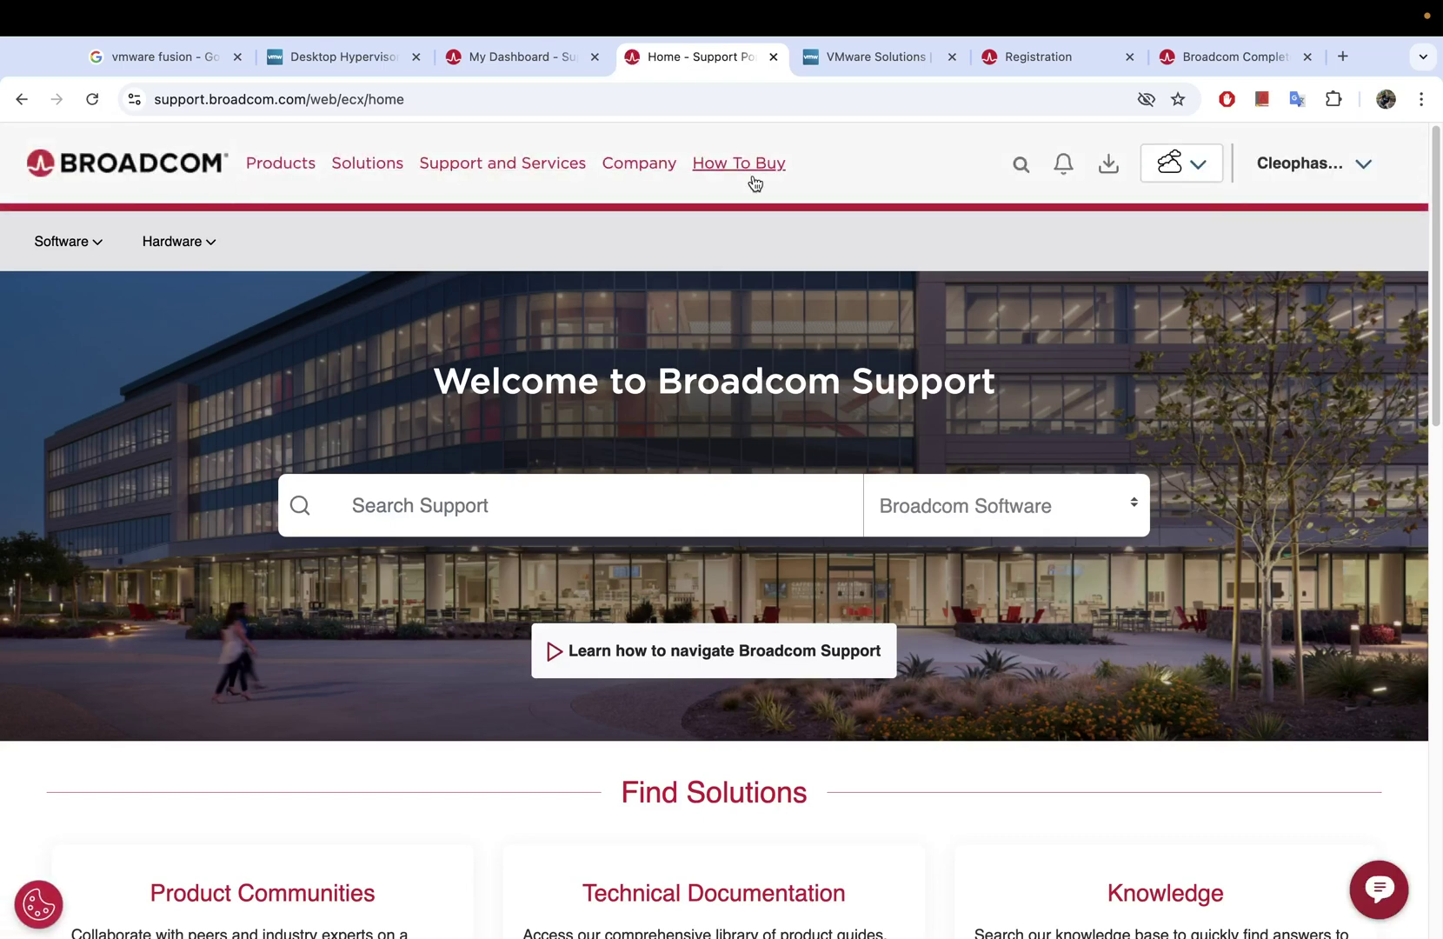
click(1348, 170)
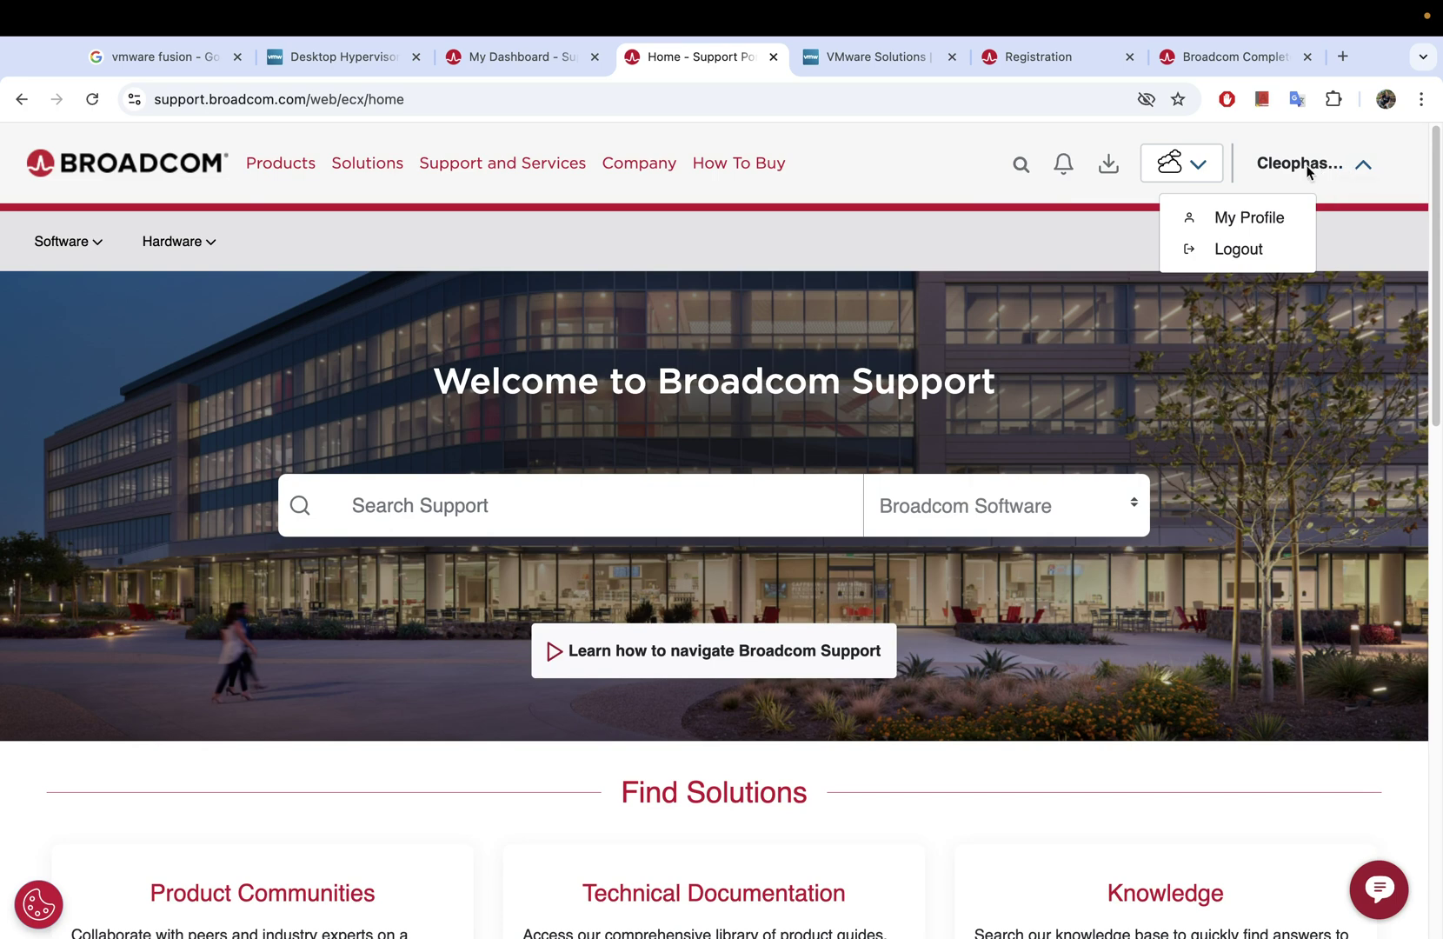
click(1197, 168)
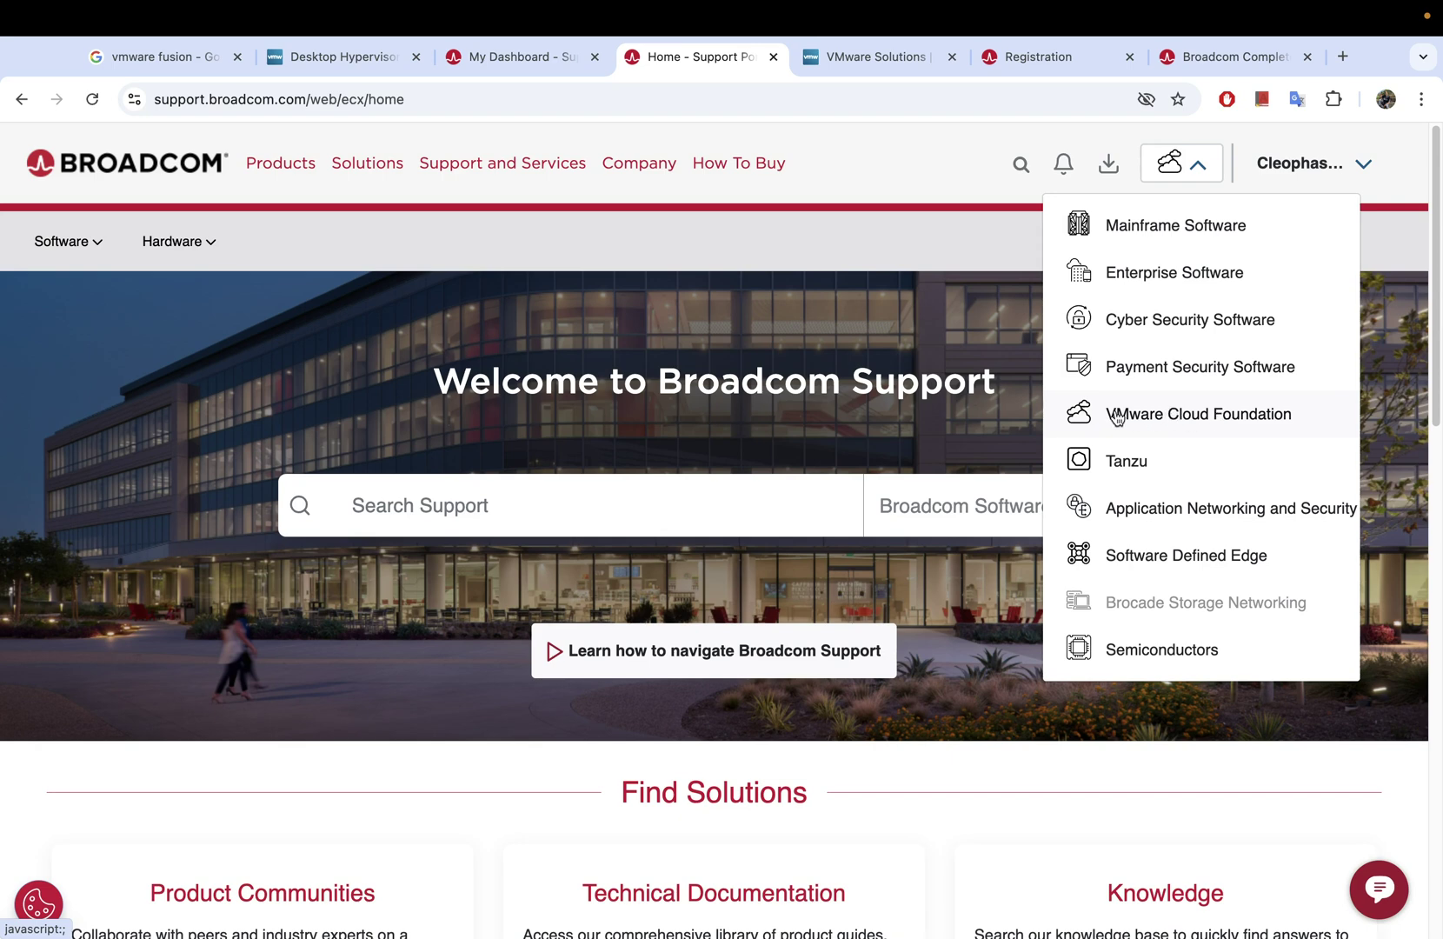
click(1217, 421)
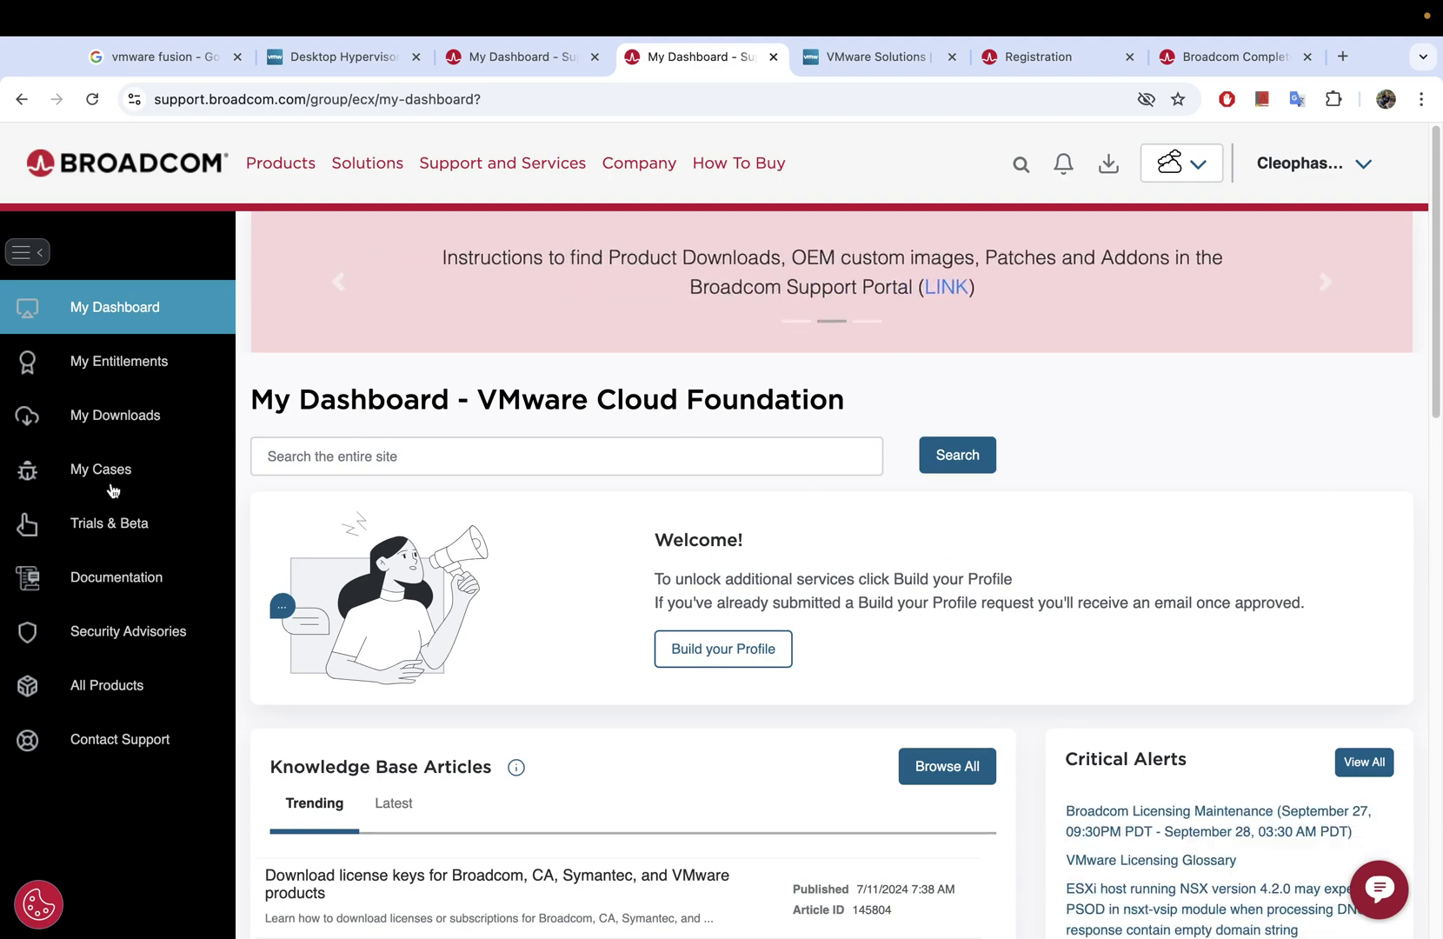
click(123, 418)
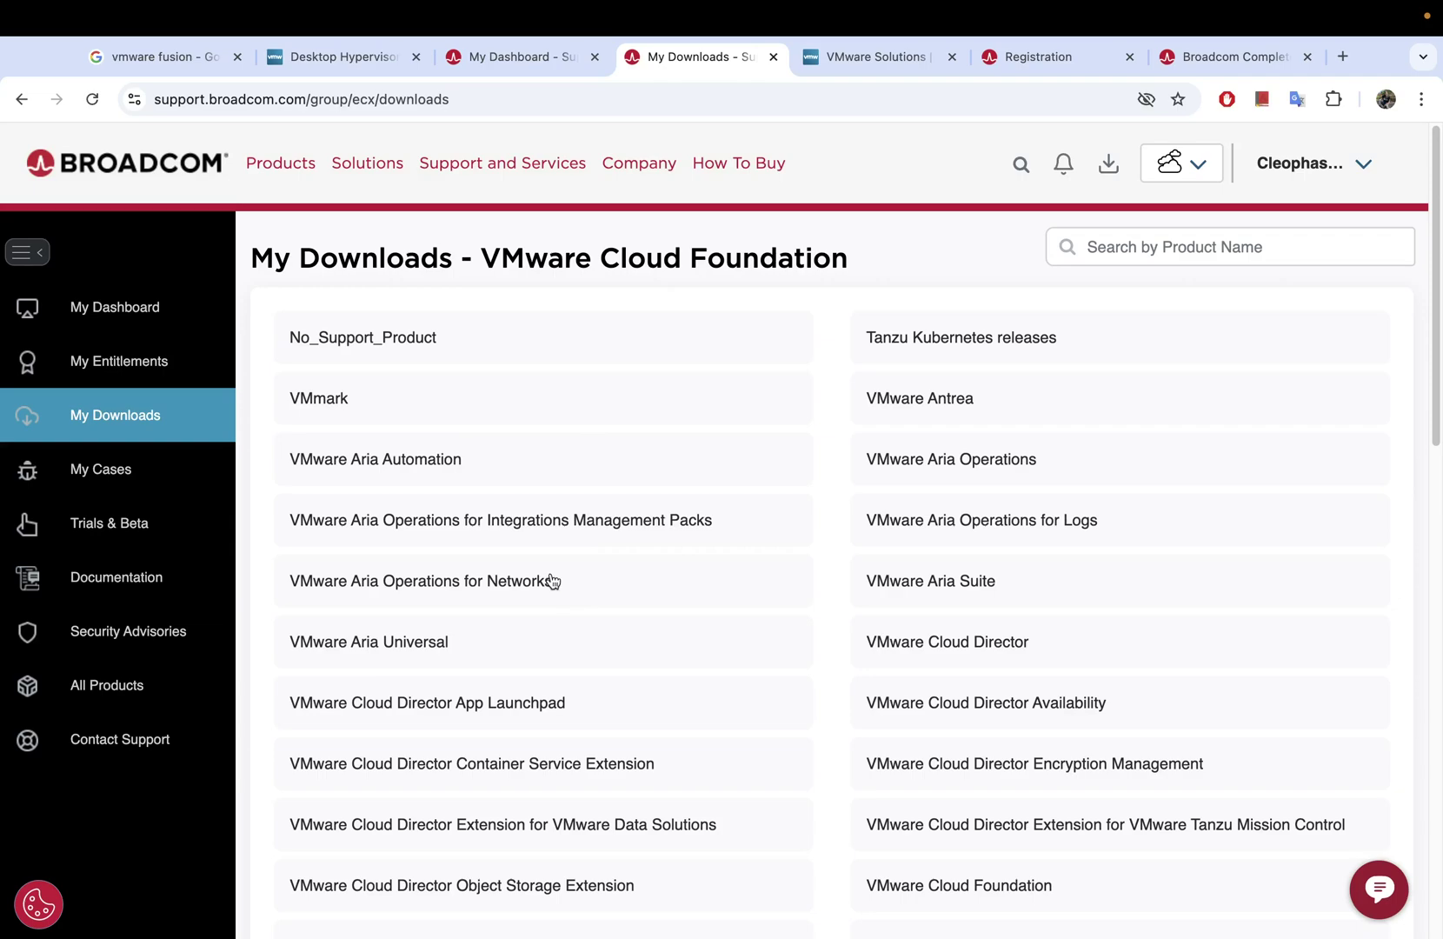
Browse the My Downloads list and open VMware Fusion to show Fusion 13 Pro for Personal Use releases.
scroll(646, 580, down, 6)
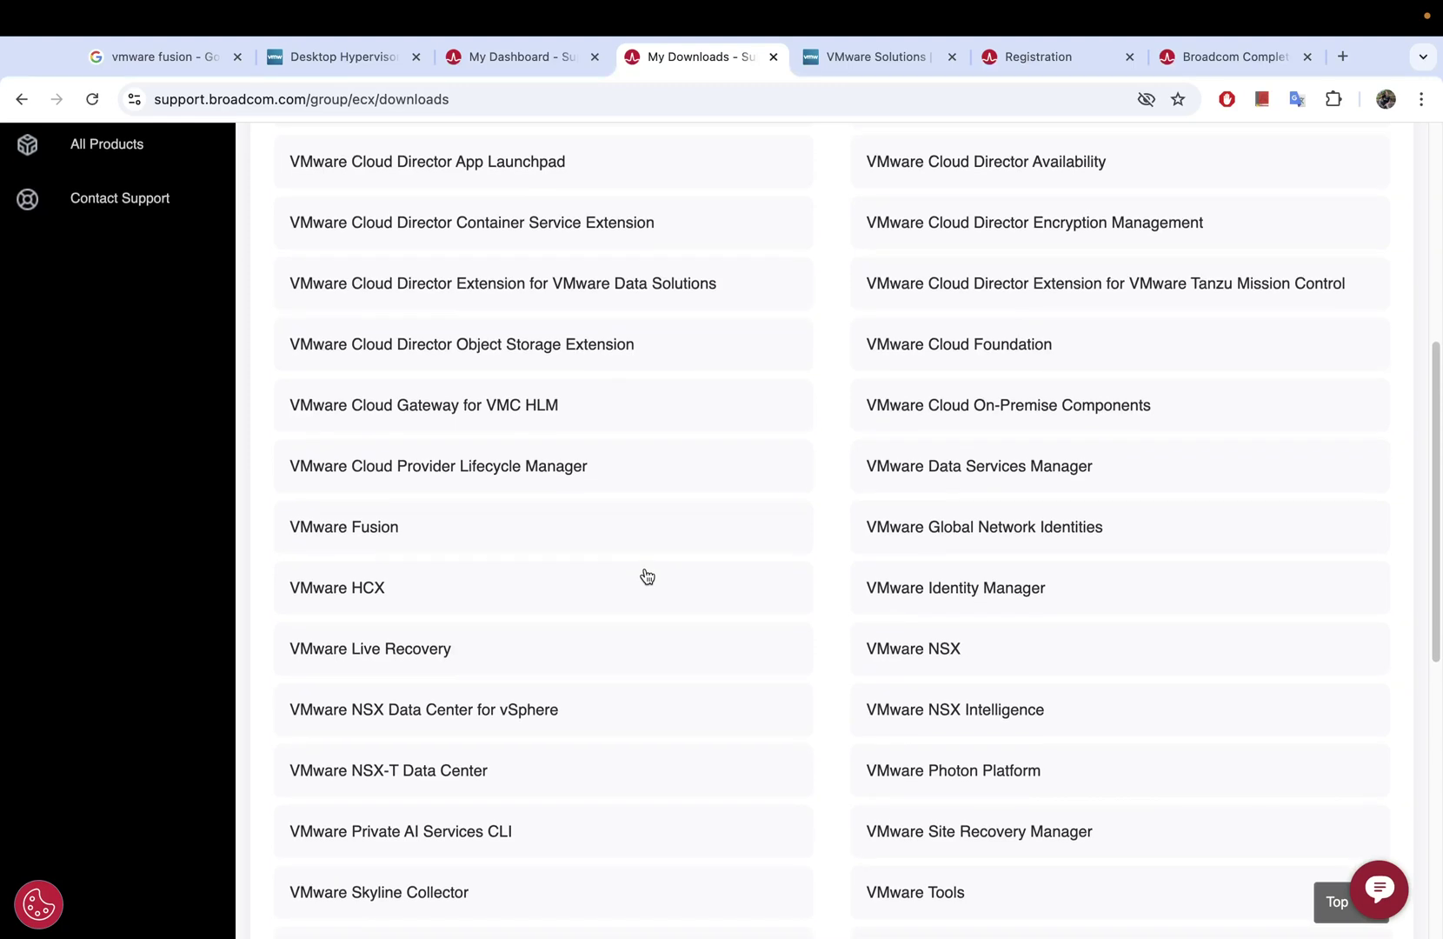
scroll(646, 574, down, 1)
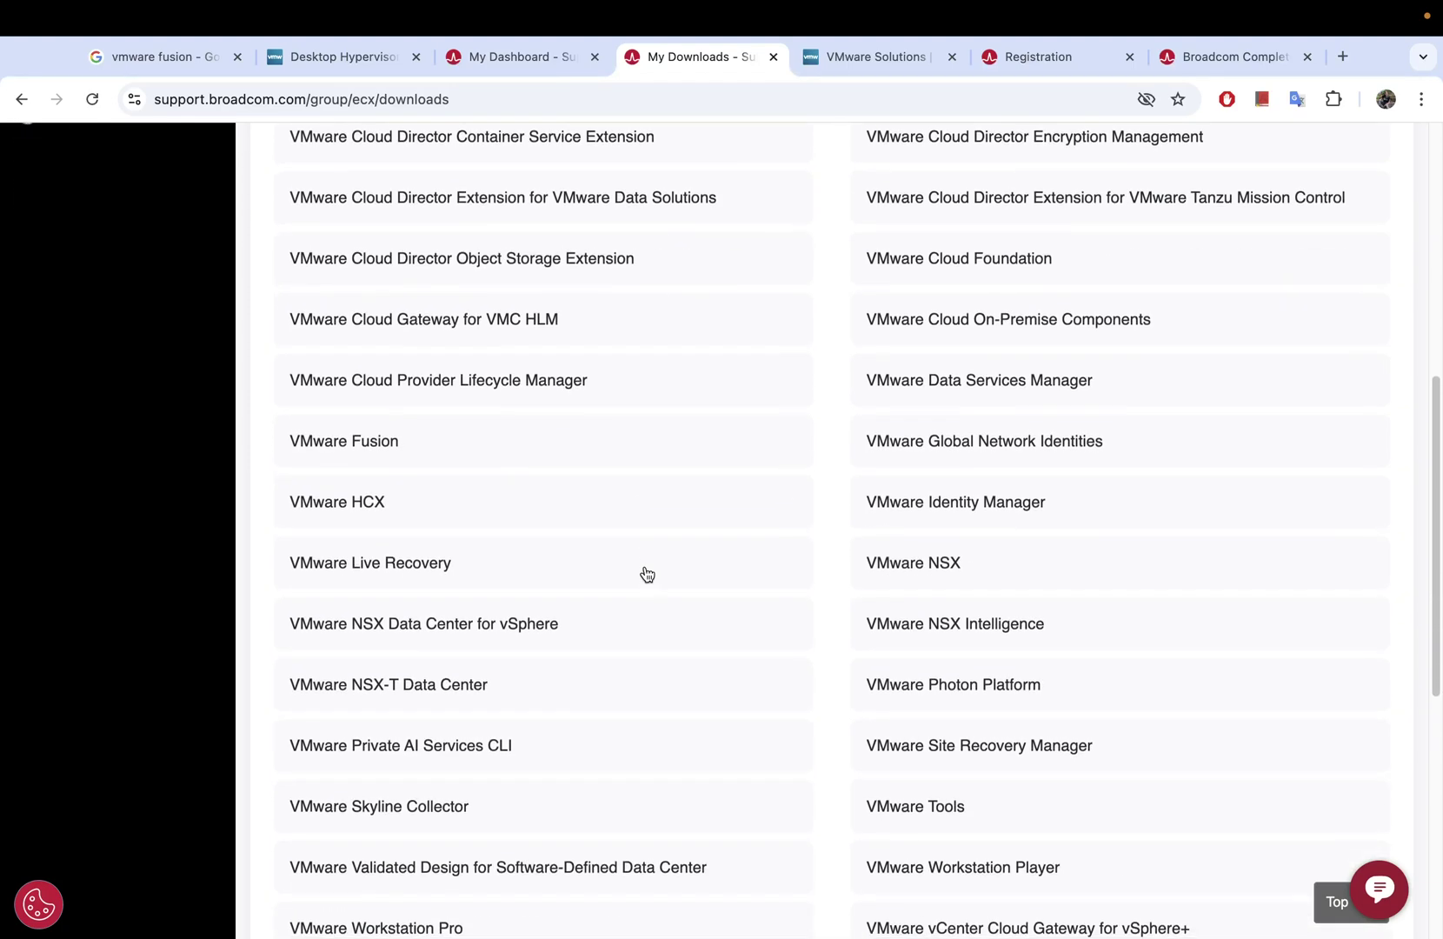
scroll(646, 574, down, 2)
scroll(646, 574, up, 3)
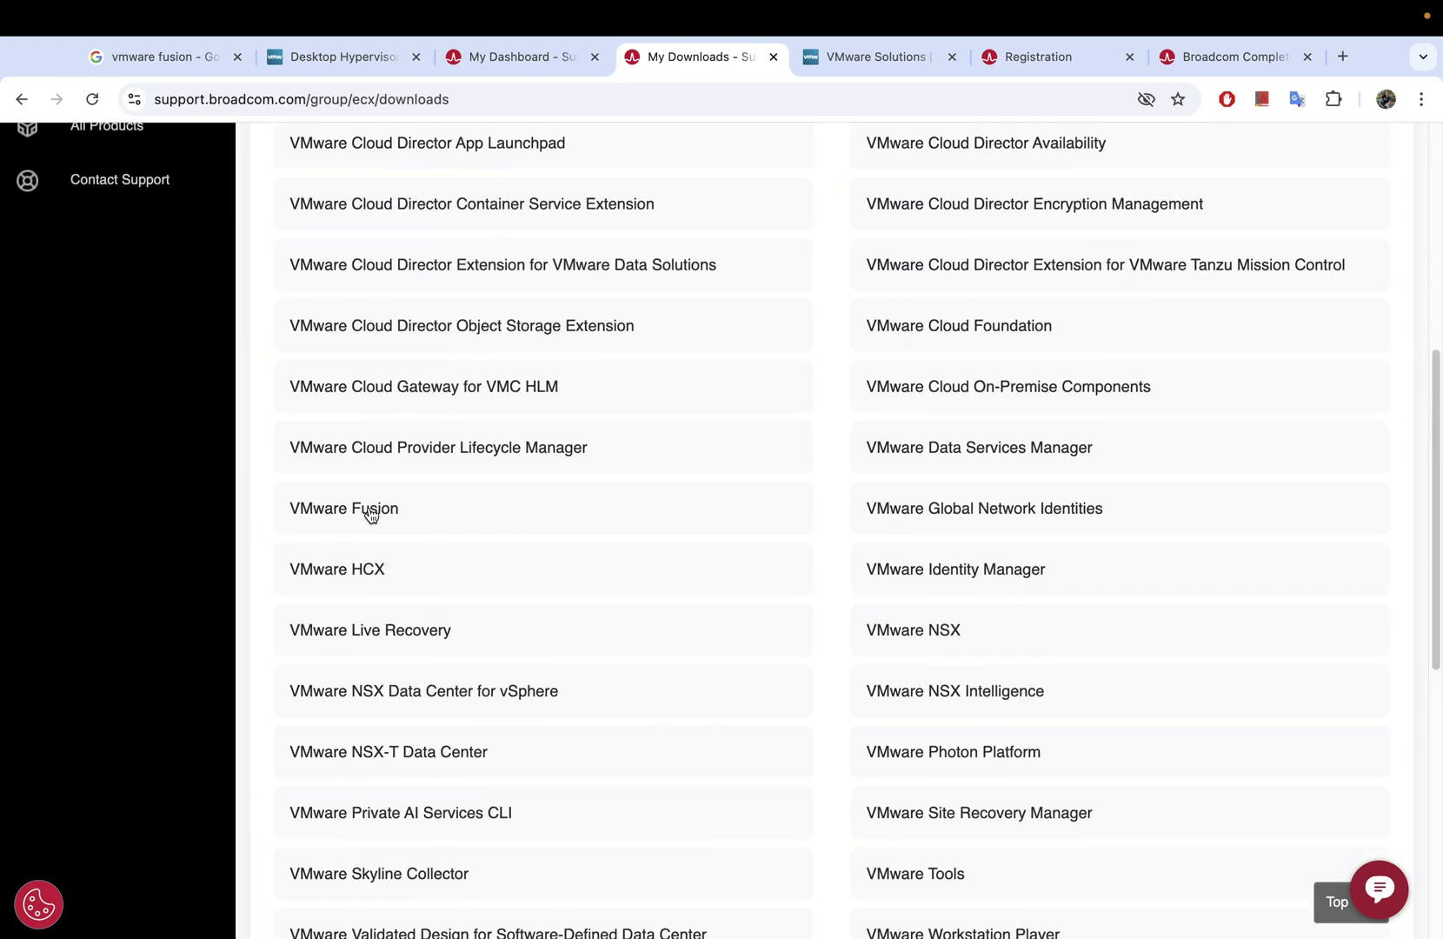
scroll(505, 535, down, 5)
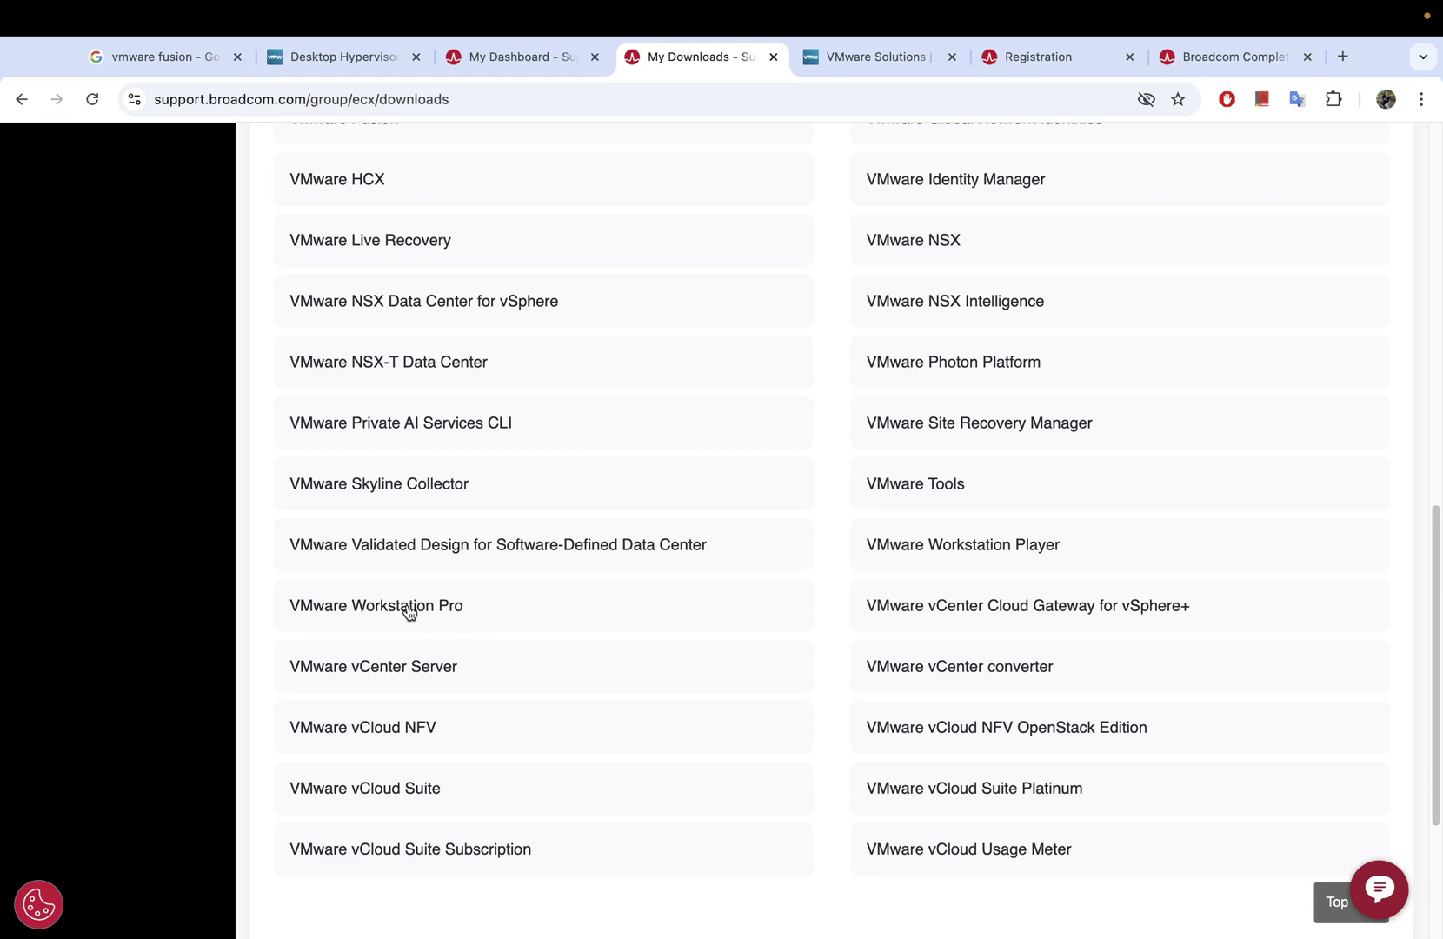
scroll(420, 607, up, 2)
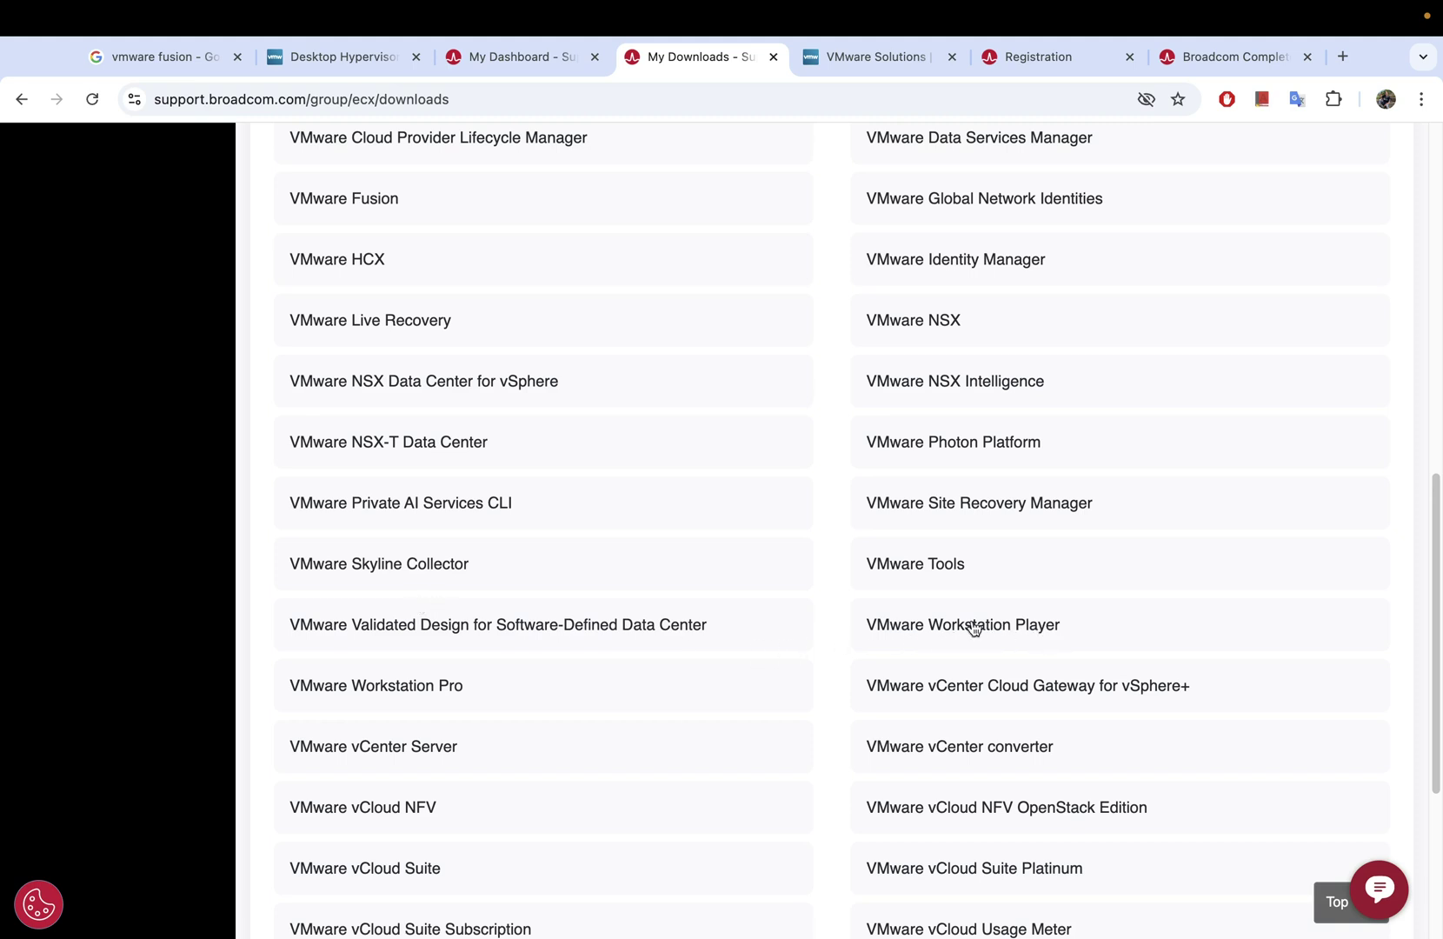
scroll(452, 514, up, 4)
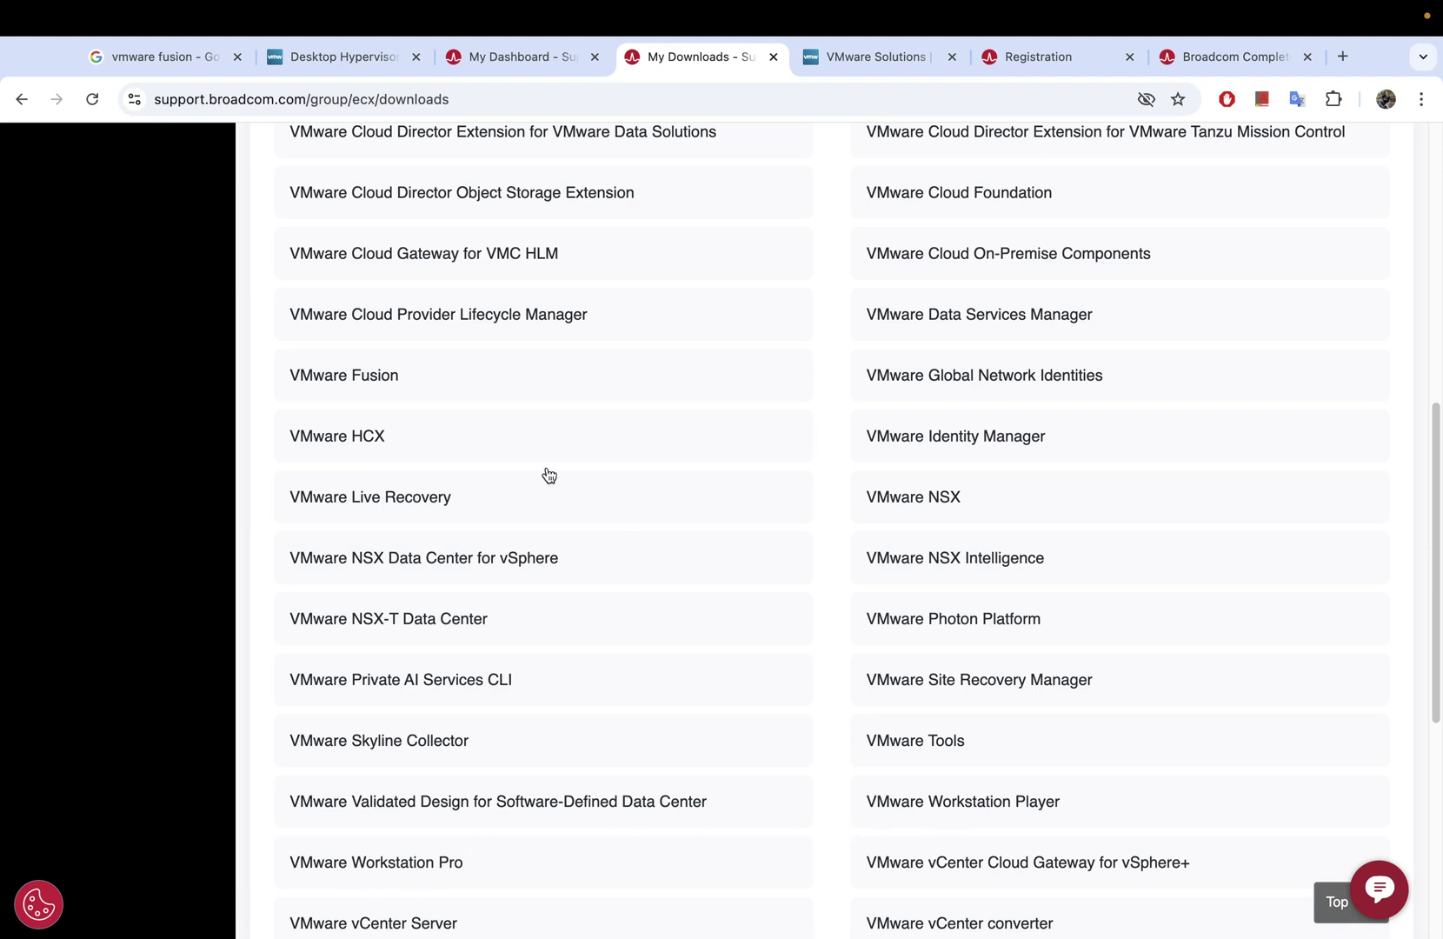
right_click(325, 380)
click(164, 380)
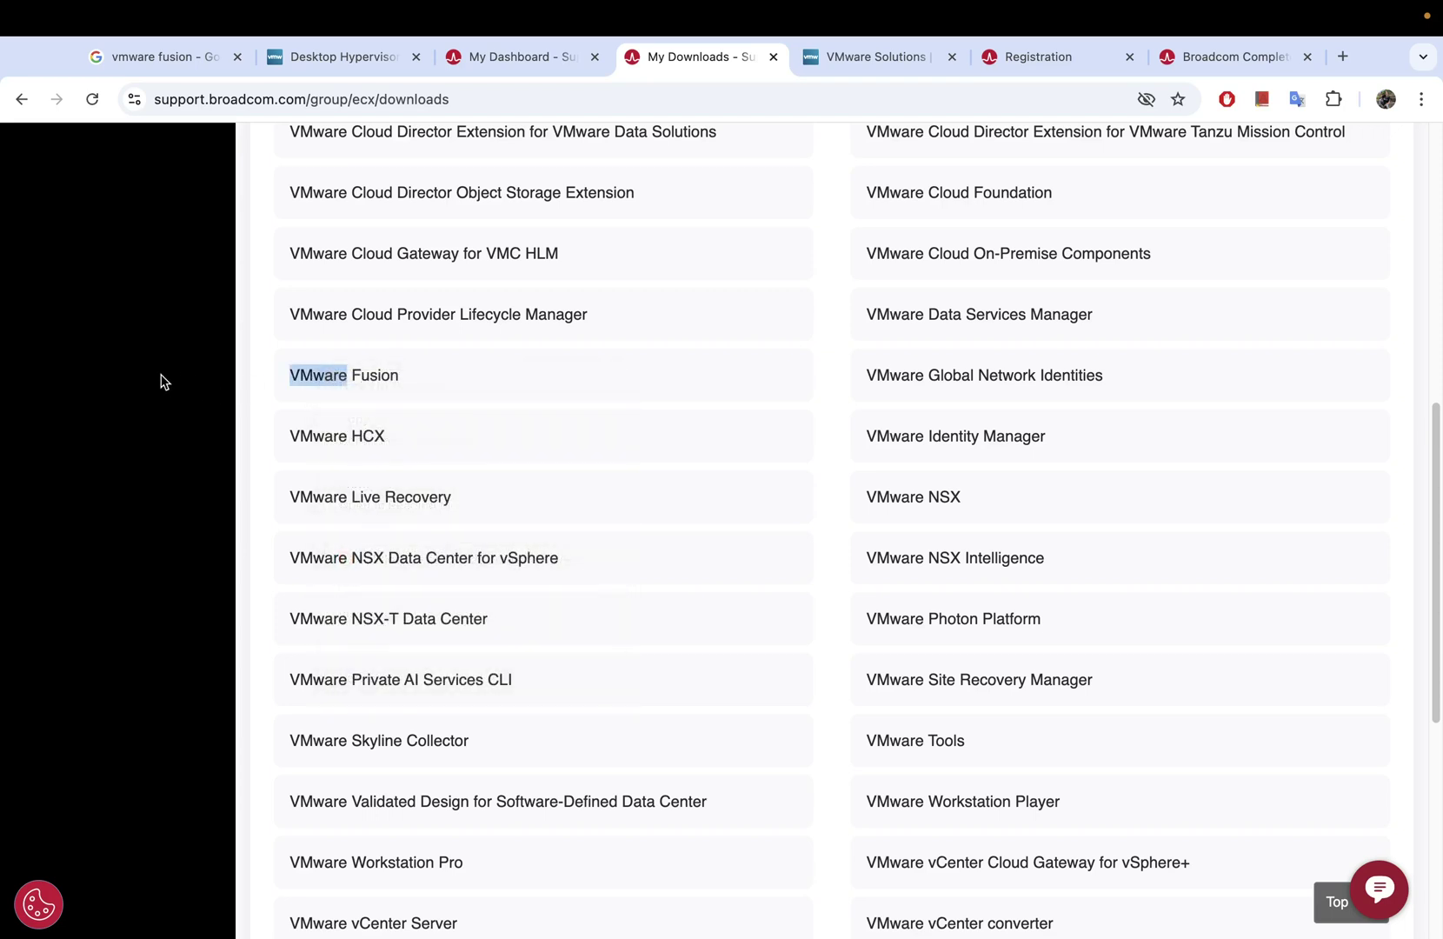
click(369, 383)
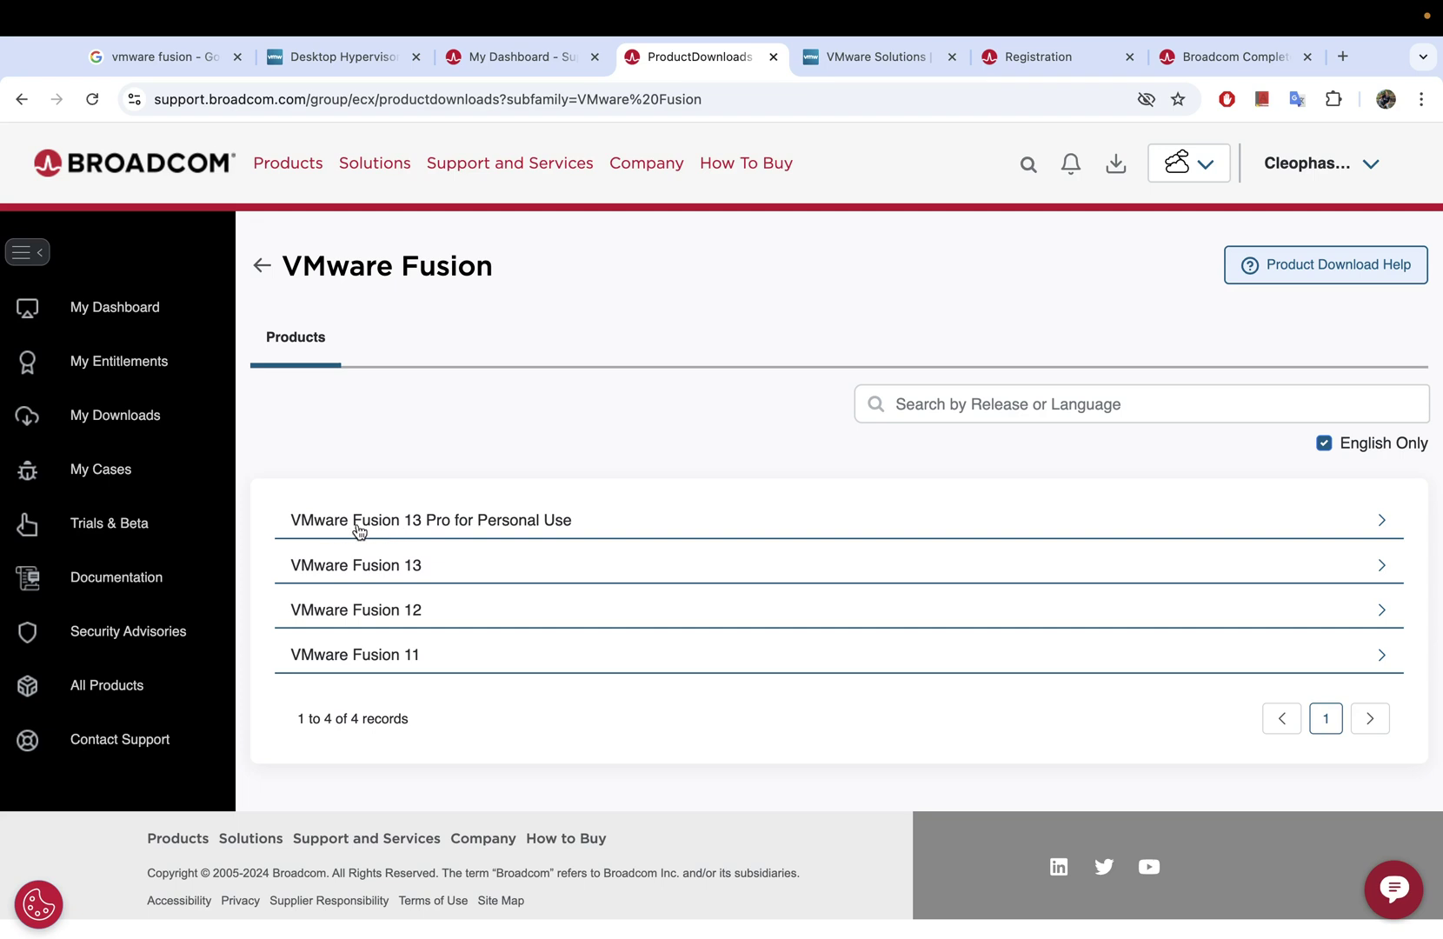
click(600, 525)
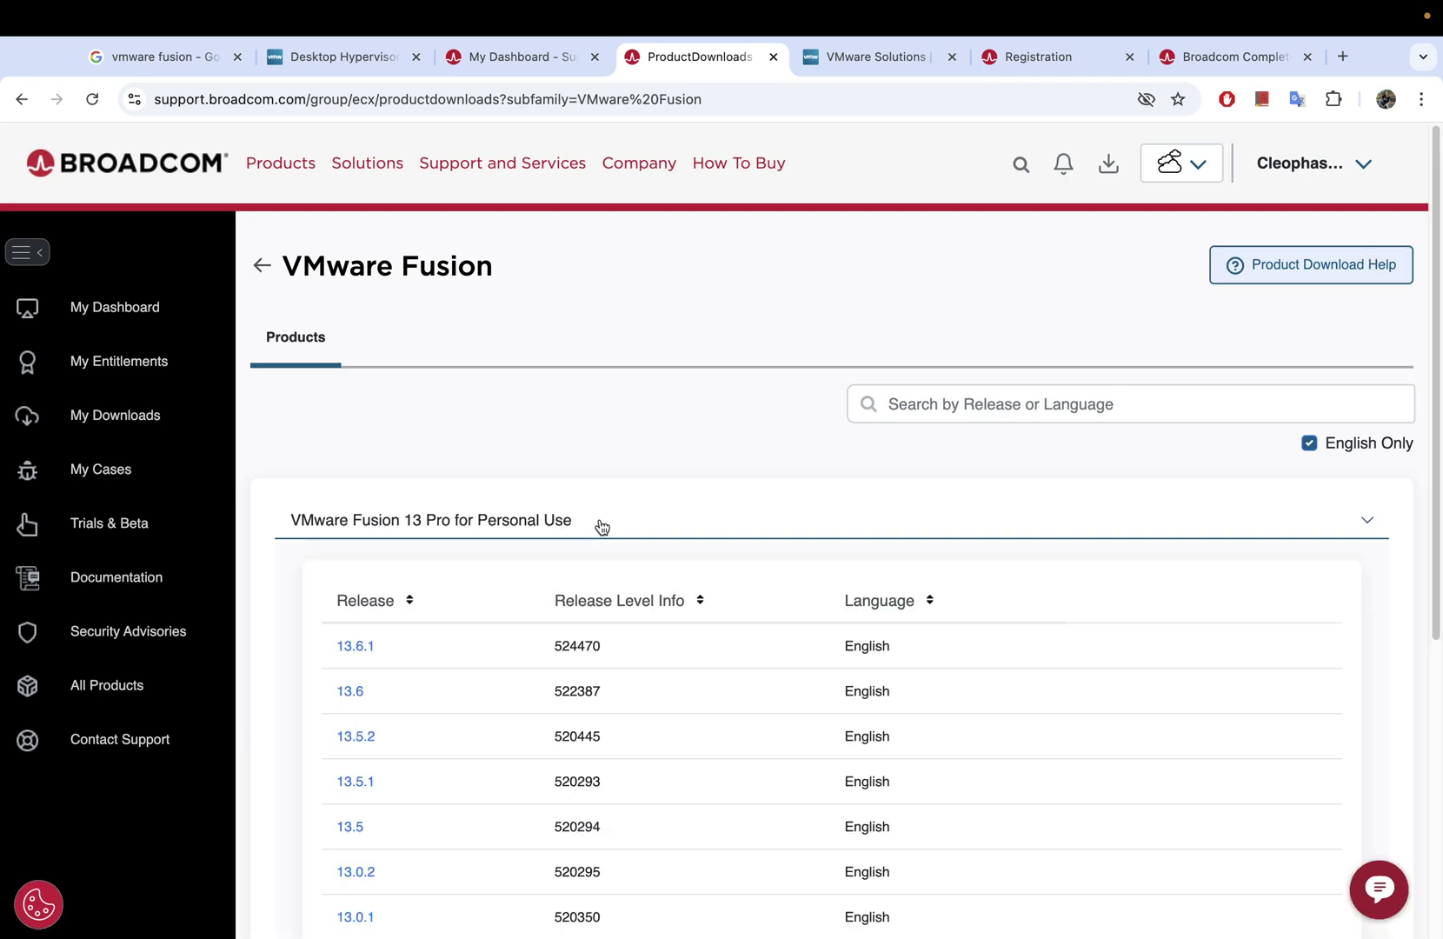
Open release 13.6.1 in a new tab and download VMware-Fusion-13.6.1-24319021_universal.dmg (539.78 MB).
right_click(362, 646)
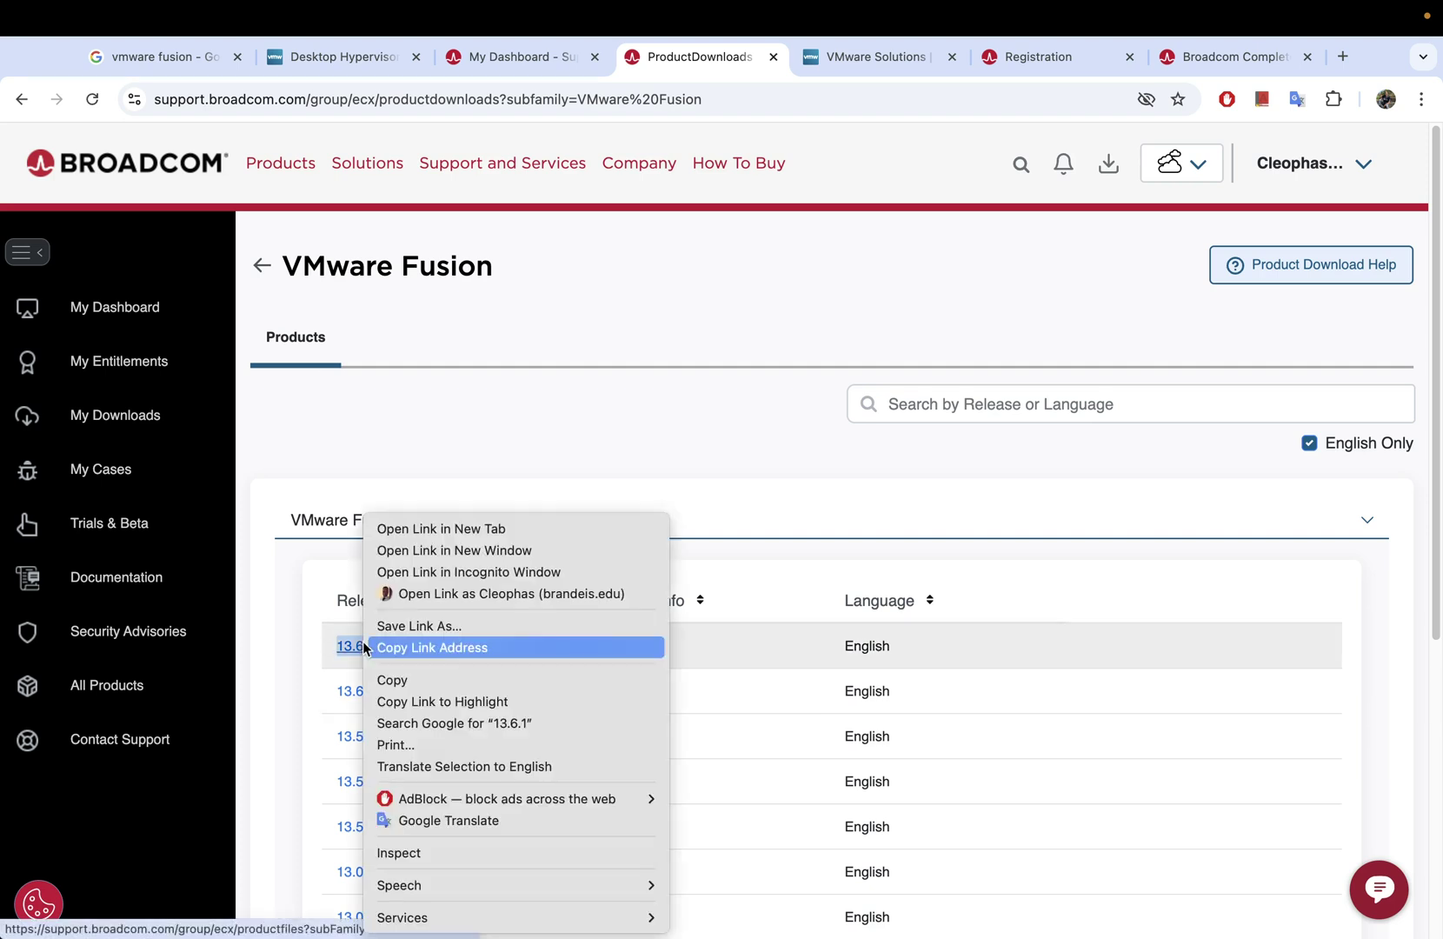
click(441, 530)
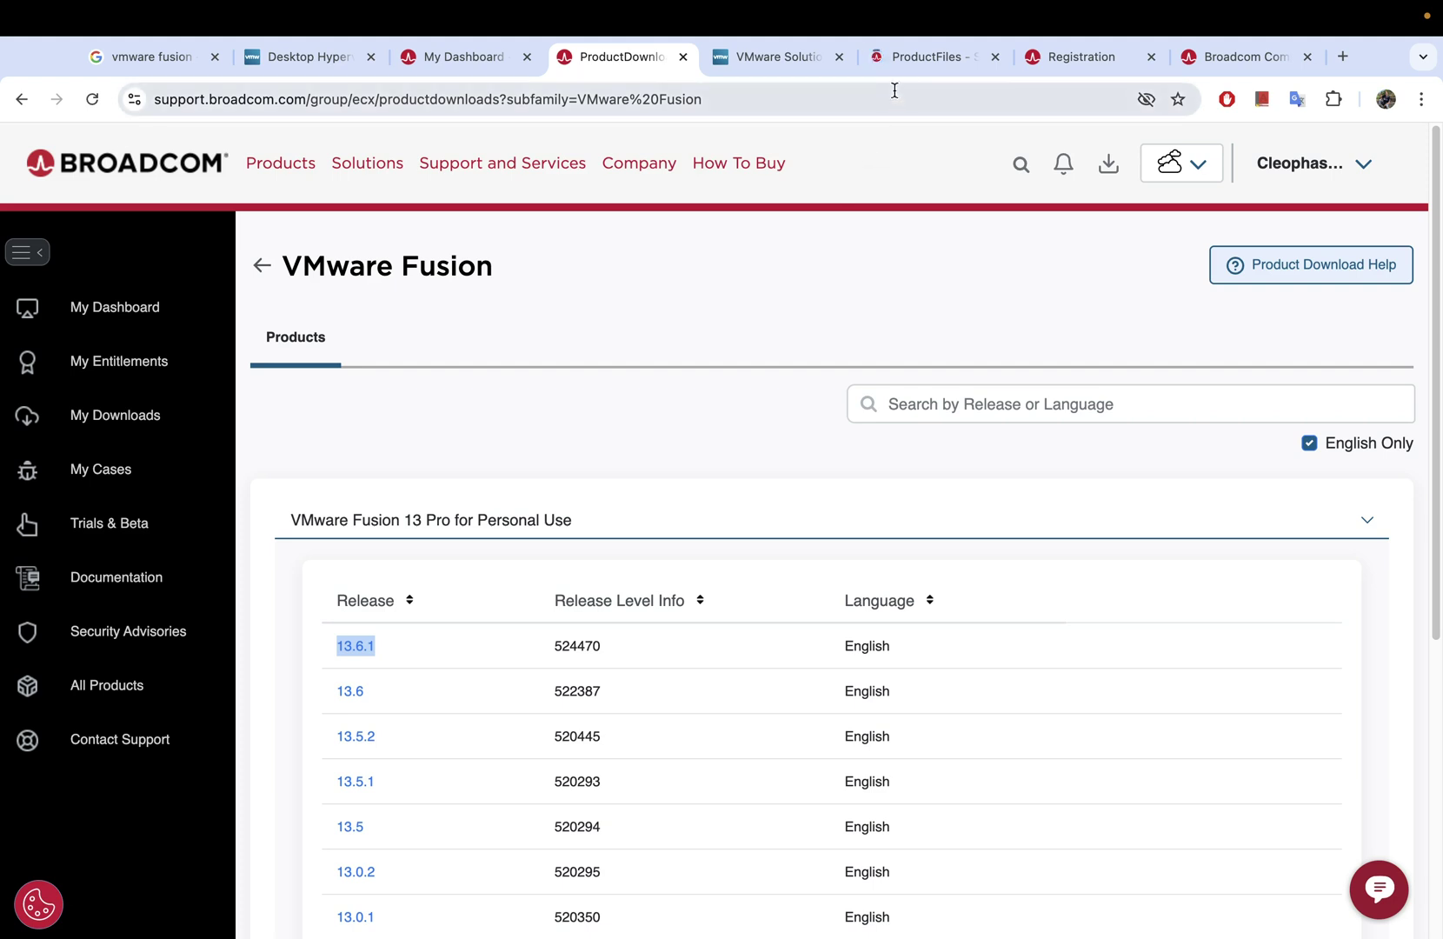
click(918, 60)
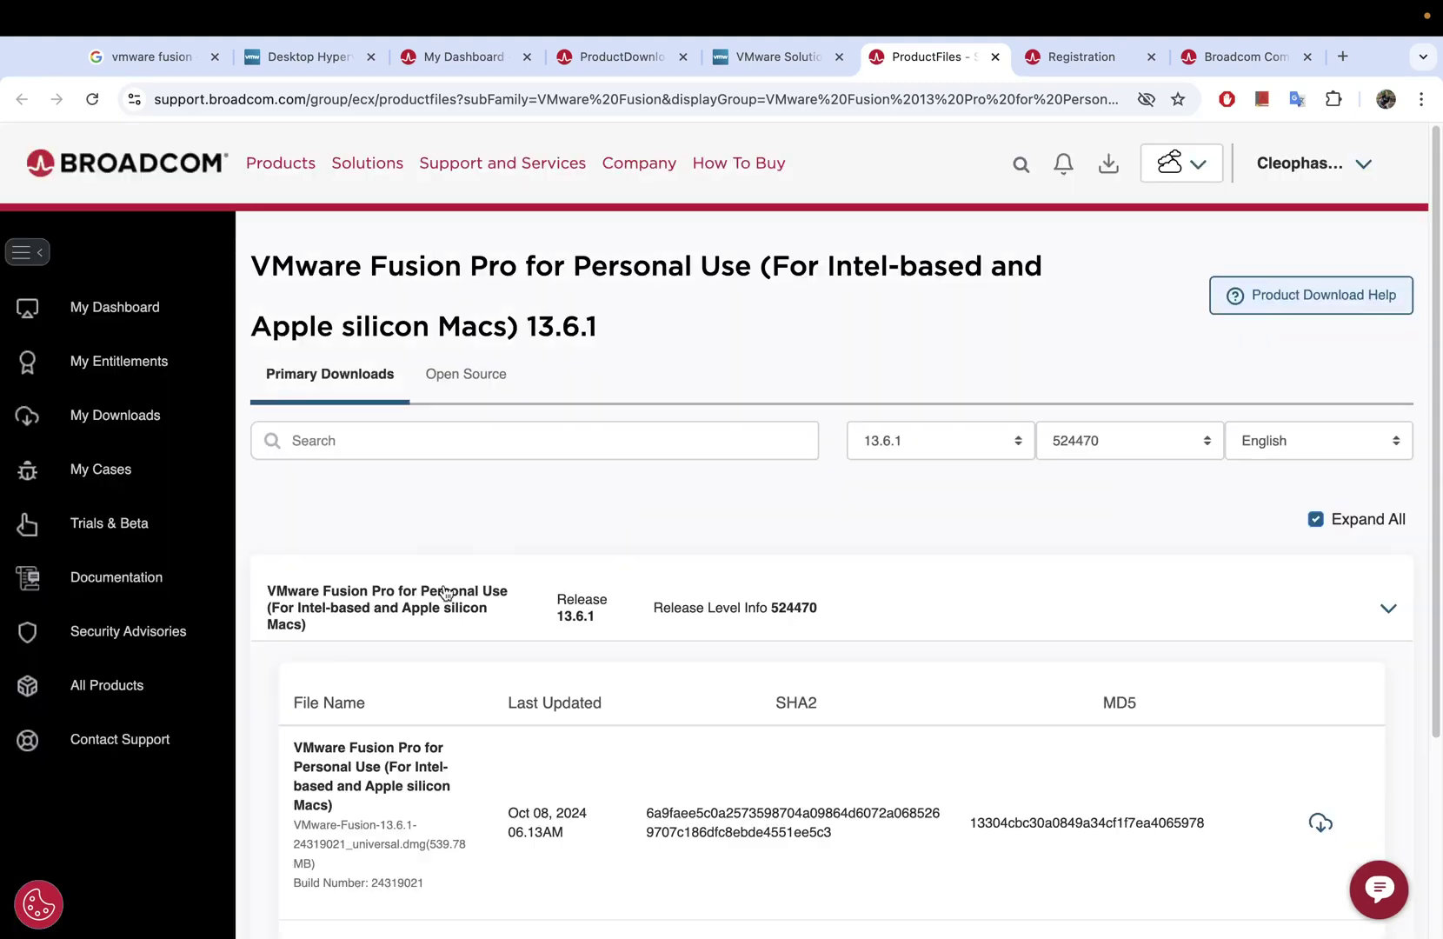
scroll(500, 572, down, 3)
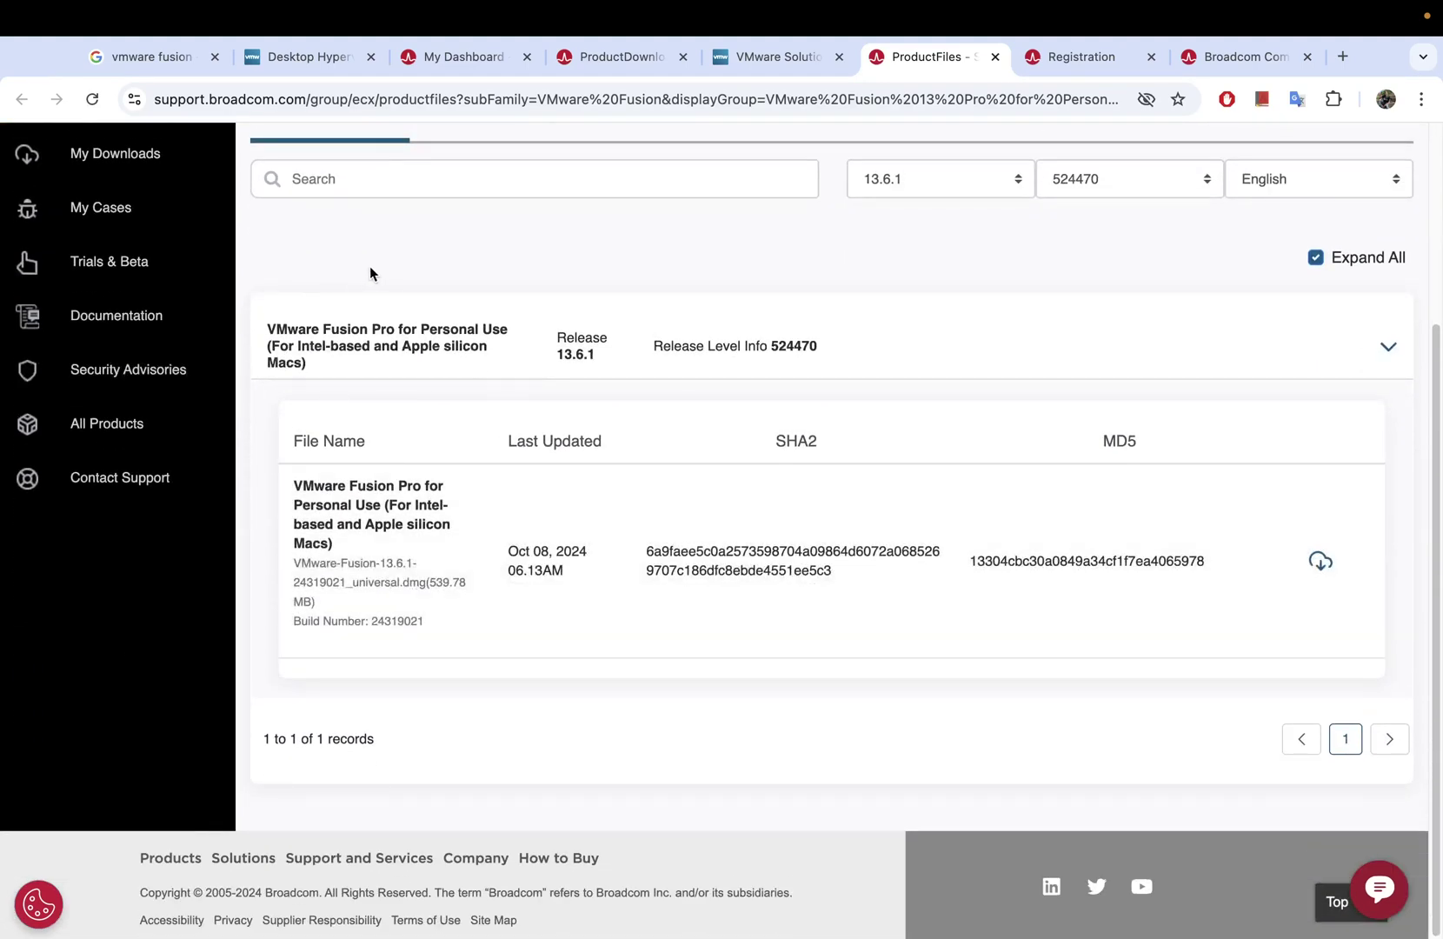
scroll(432, 336, up, 1)
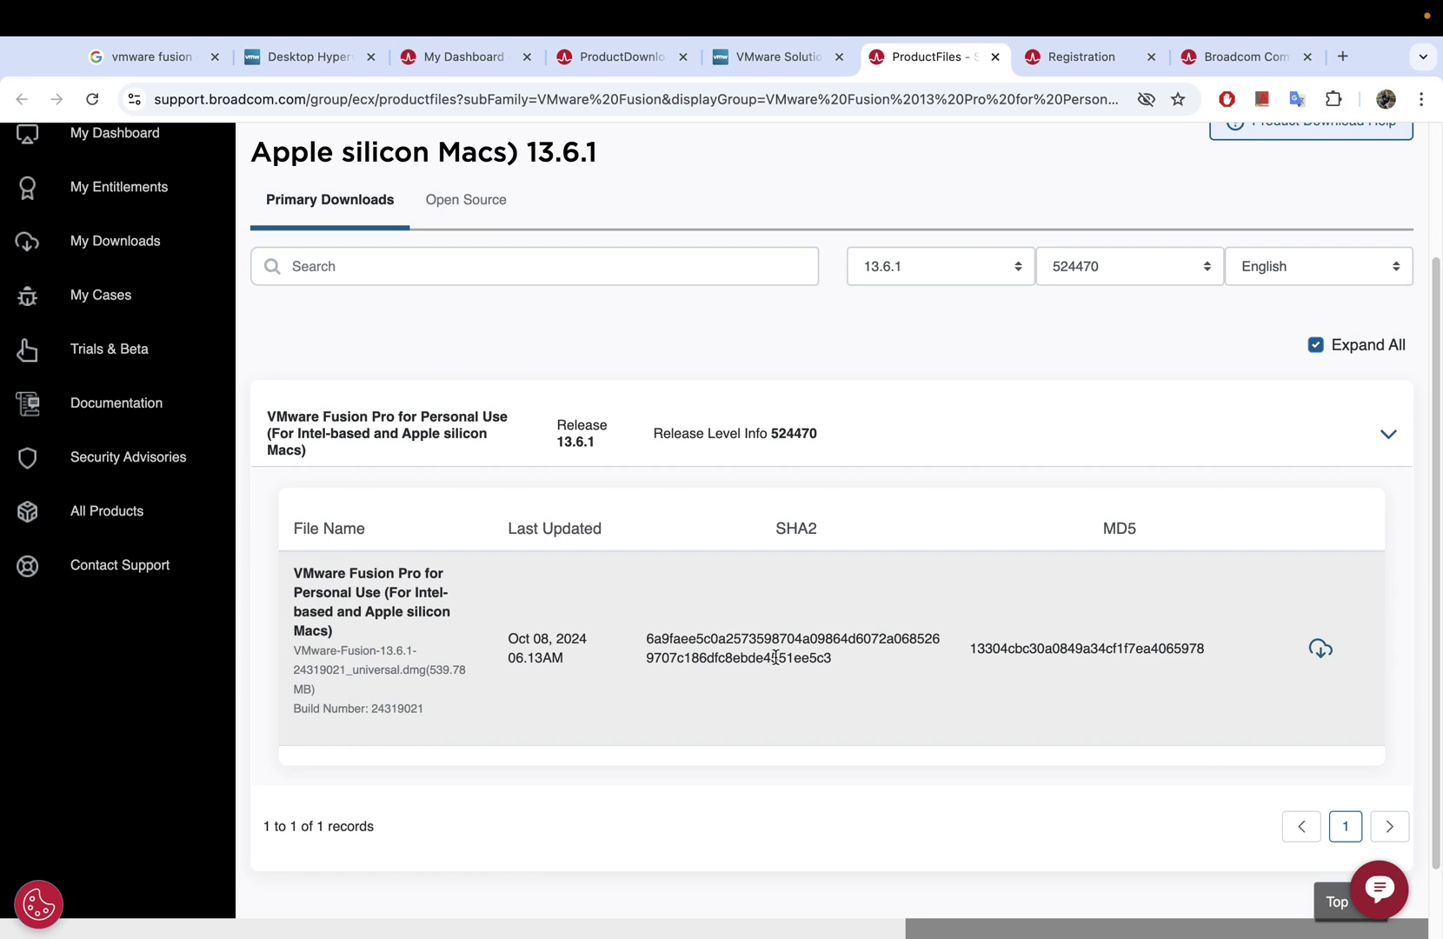
click(1319, 651)
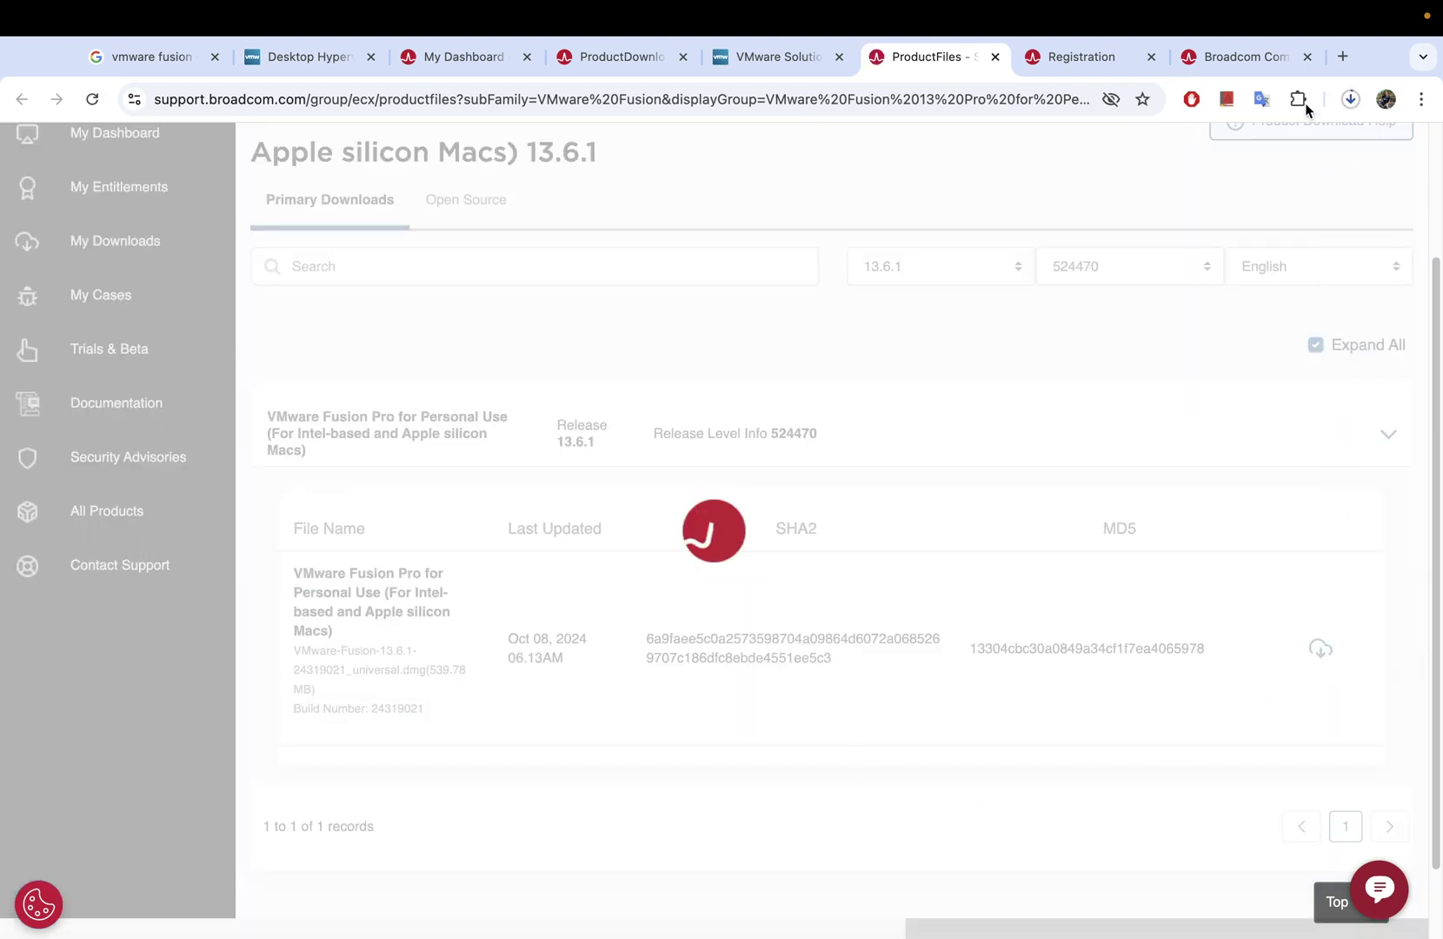
Check the VMware-Fusion-13.6.1 universal dmg download until the 540 MB finishes, then show it in Finder.
click(1351, 101)
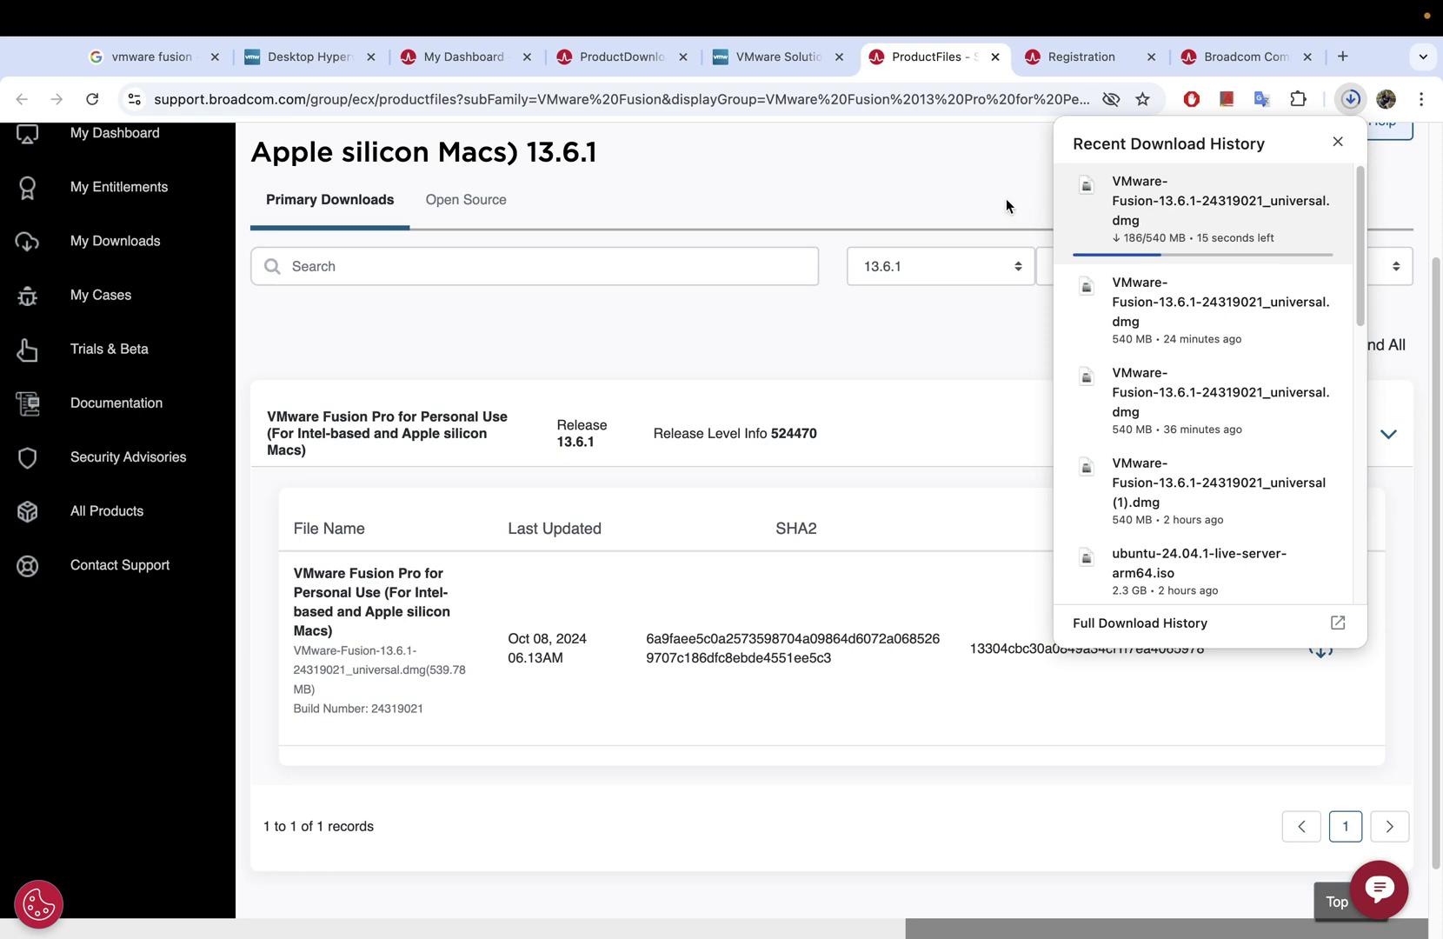
click(1337, 141)
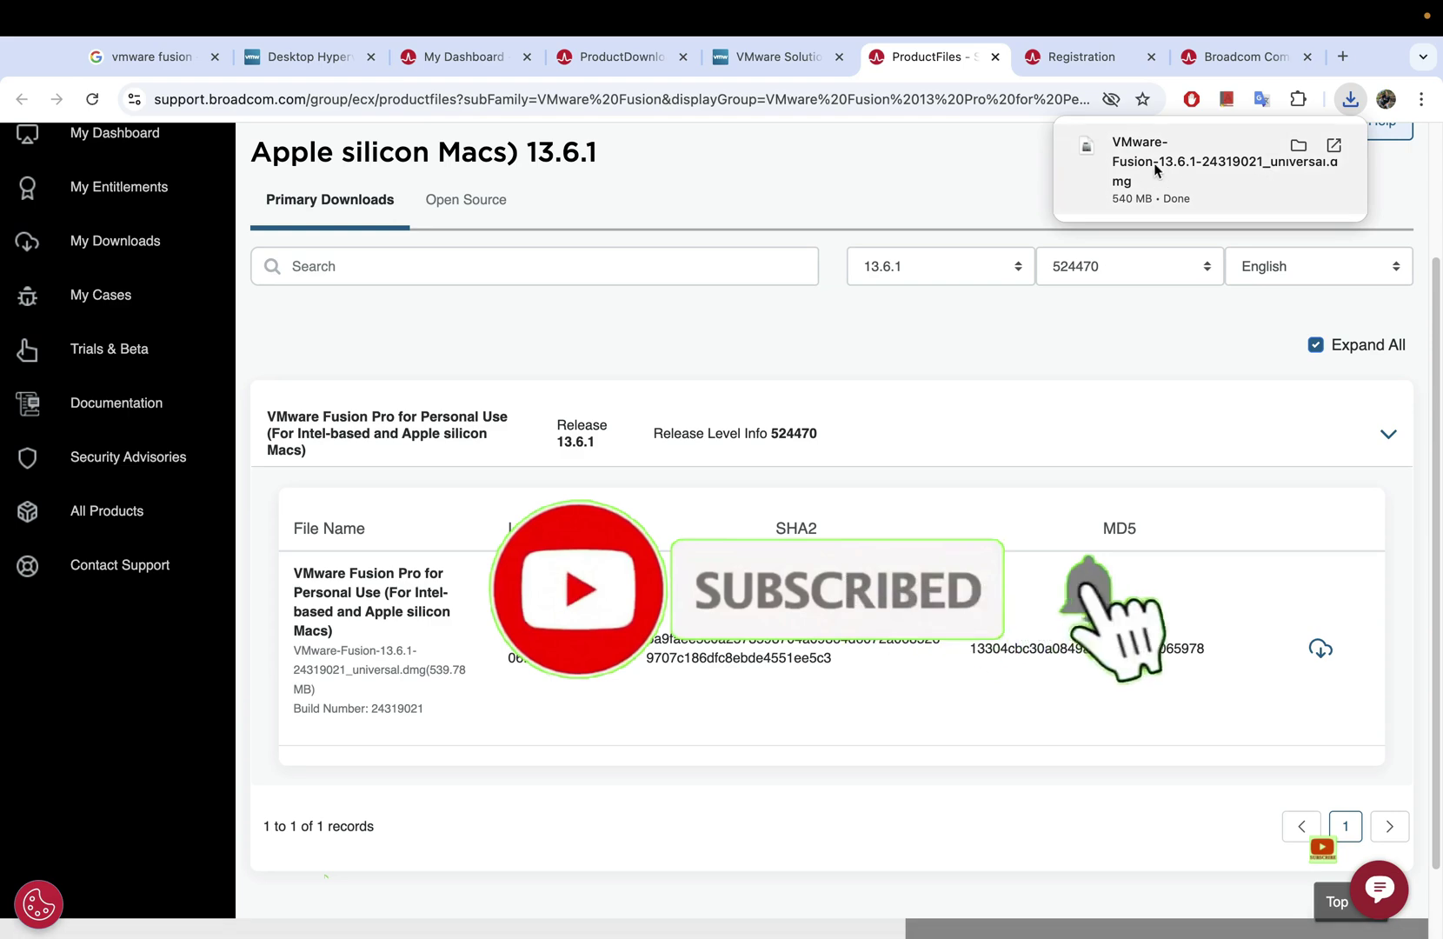
click(1298, 147)
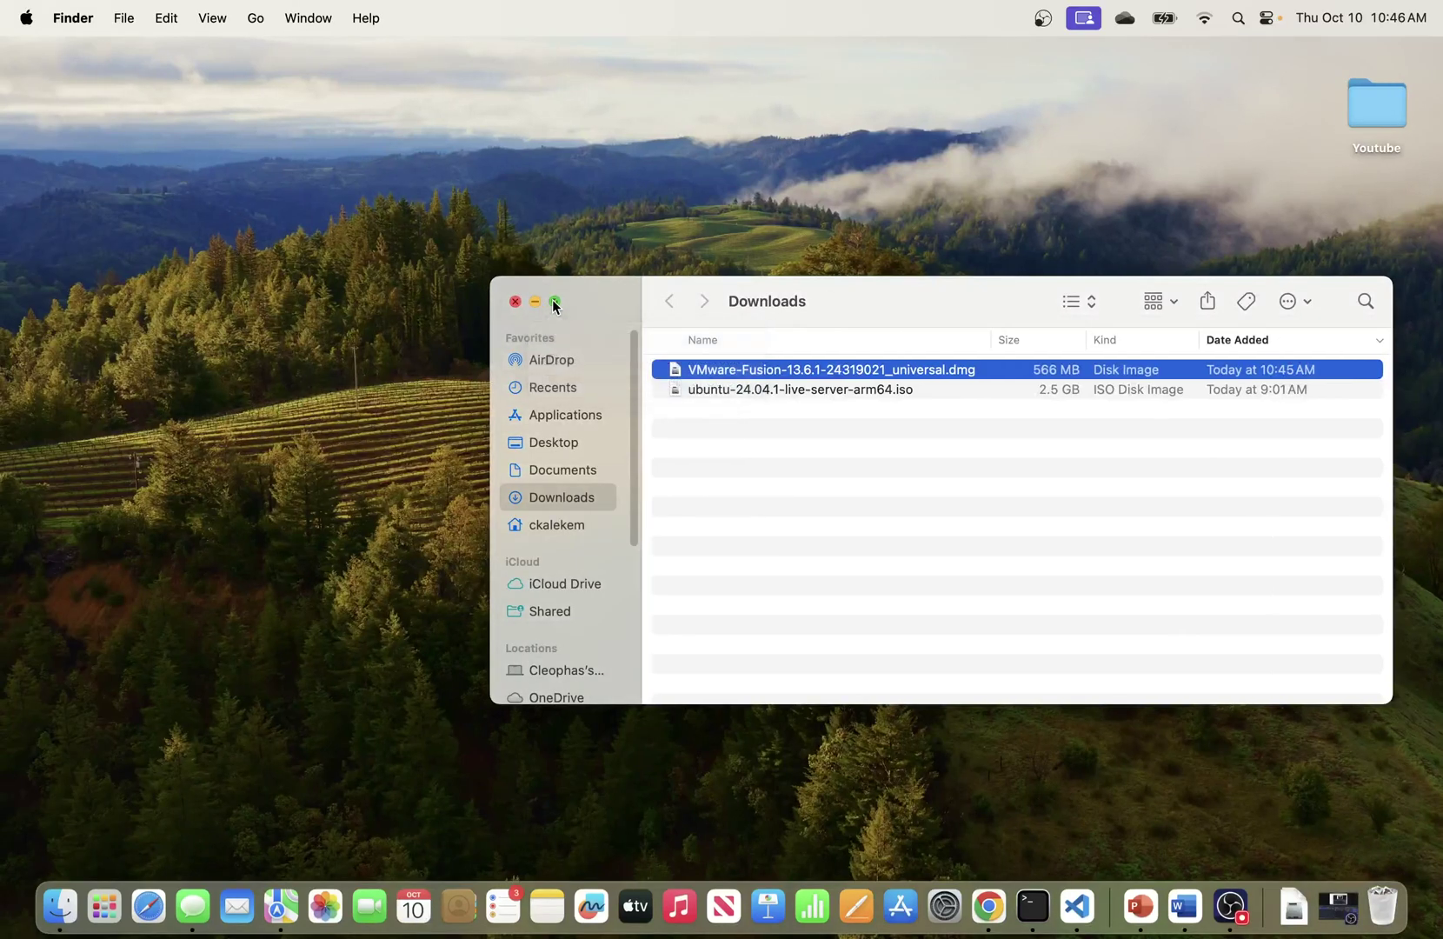
Toggle the Downloads window to full screen and back, then return to Chrome's Fusion Pro 13.6.1 page.
click(553, 301)
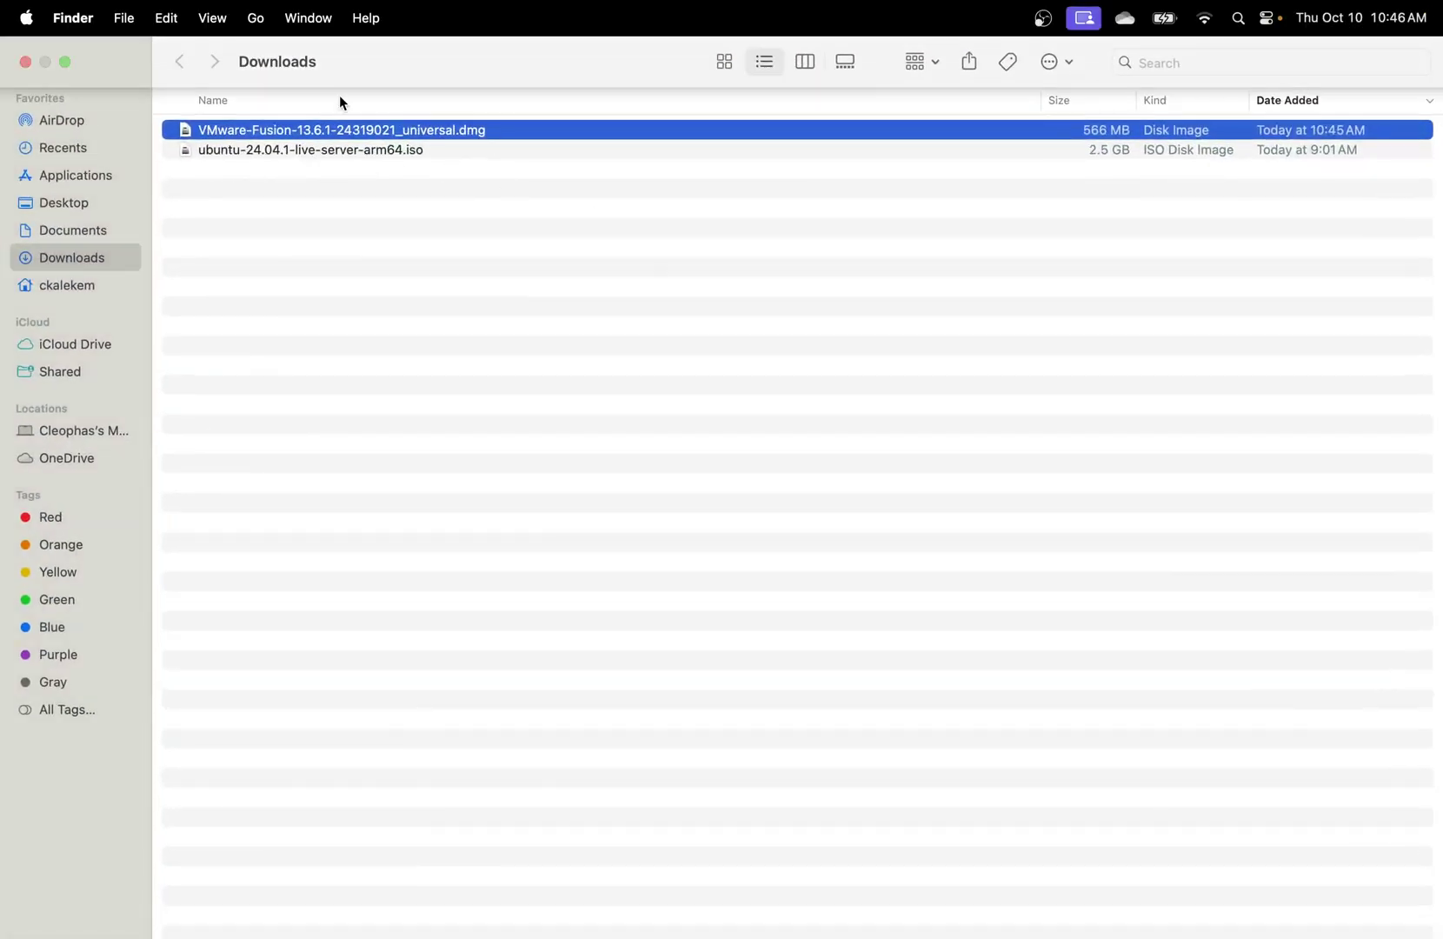
mouse_move(87, 52)
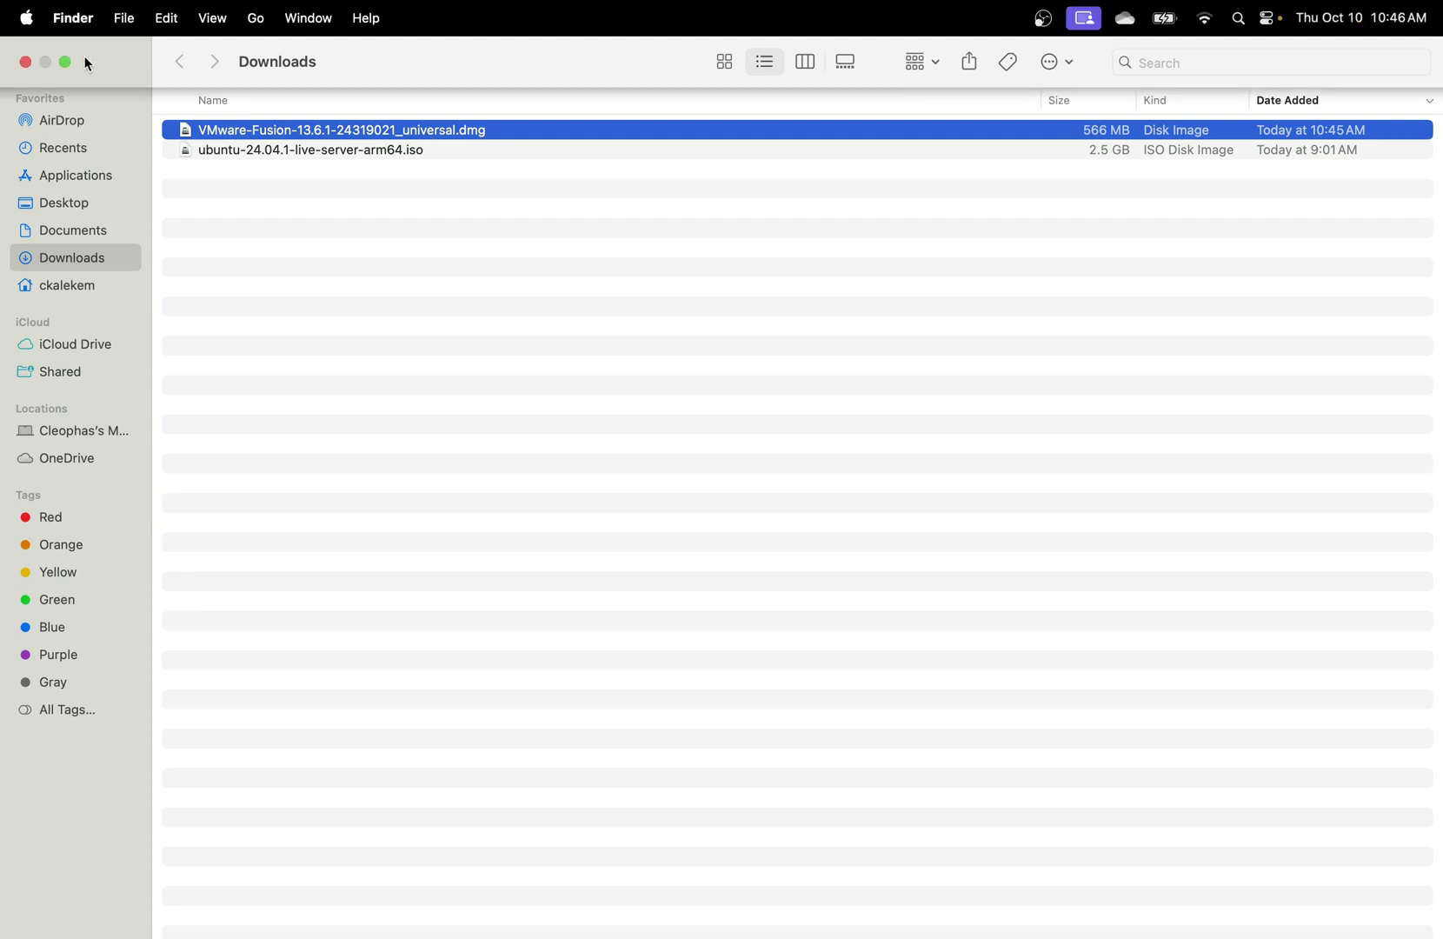
click(67, 64)
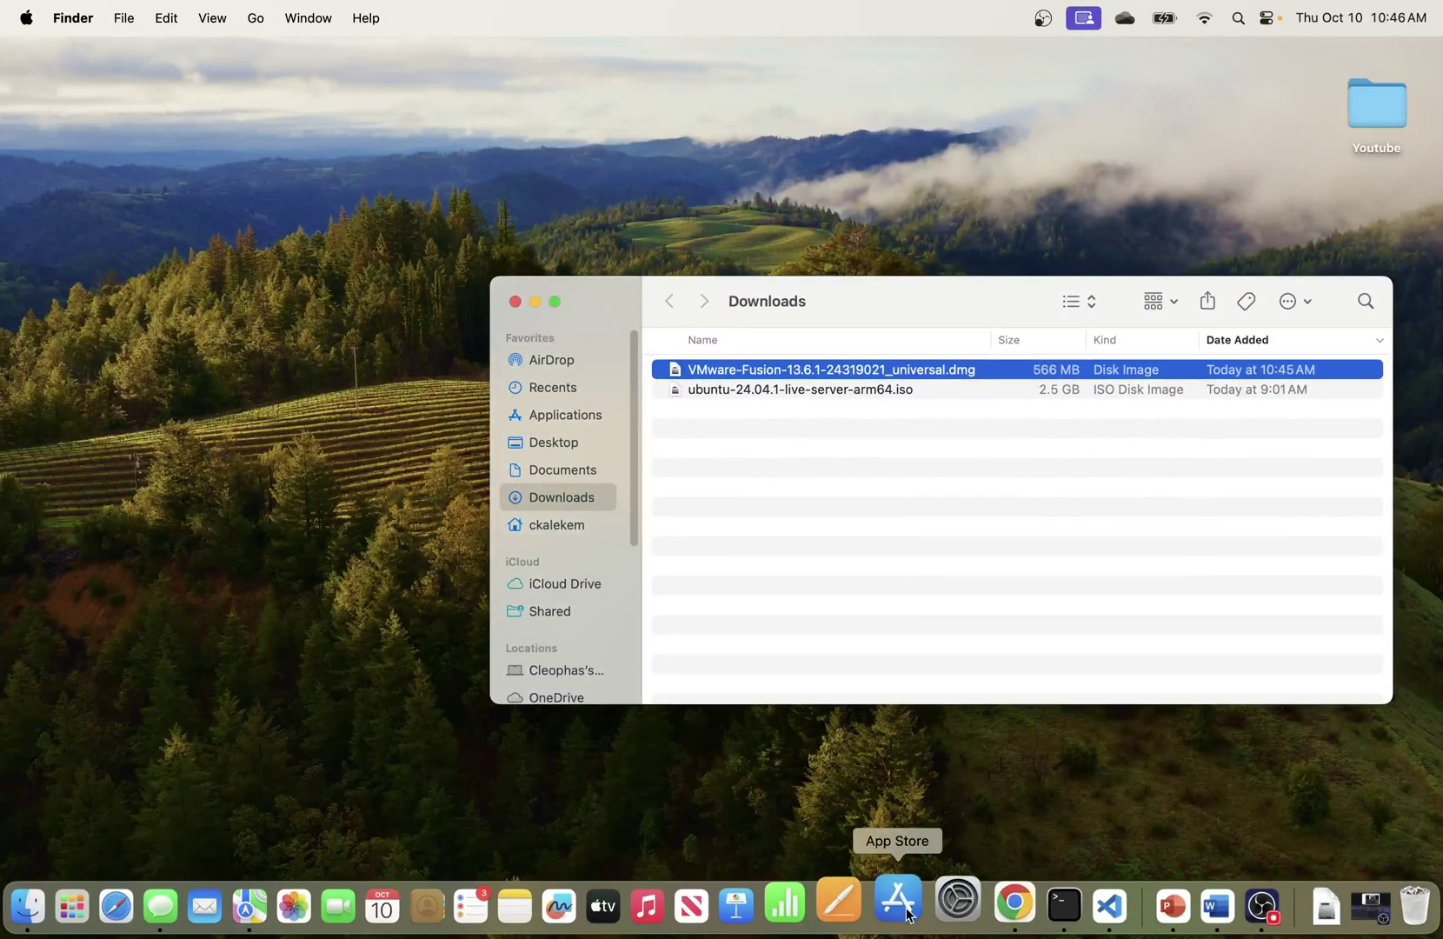
click(993, 907)
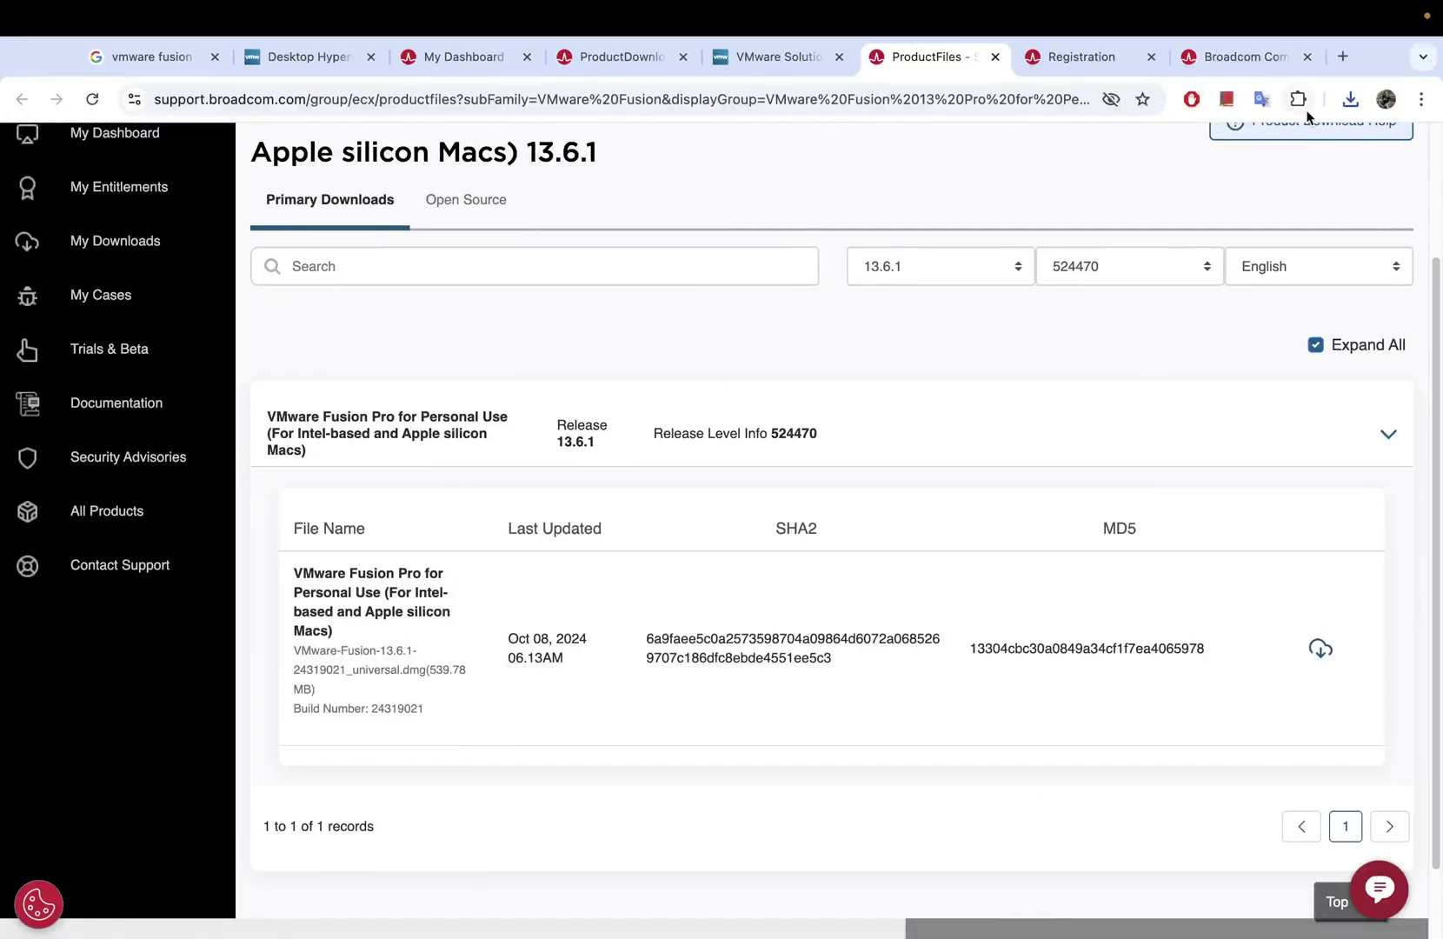
Open the VMware Fusion dmg from Chrome's recent downloads and close the Finder Downloads window.
click(1350, 100)
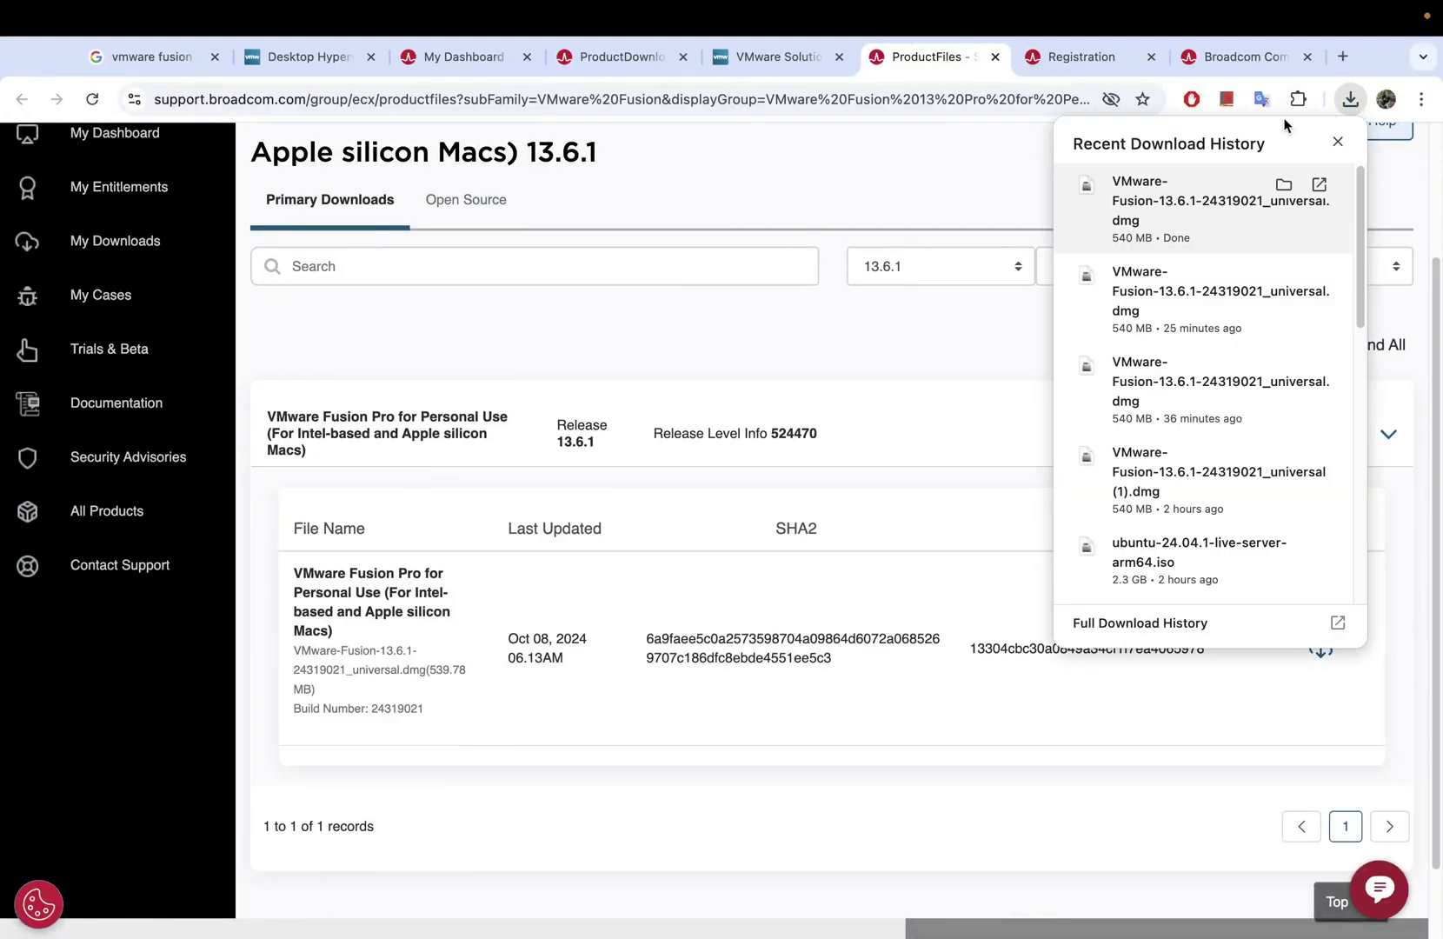
click(1319, 185)
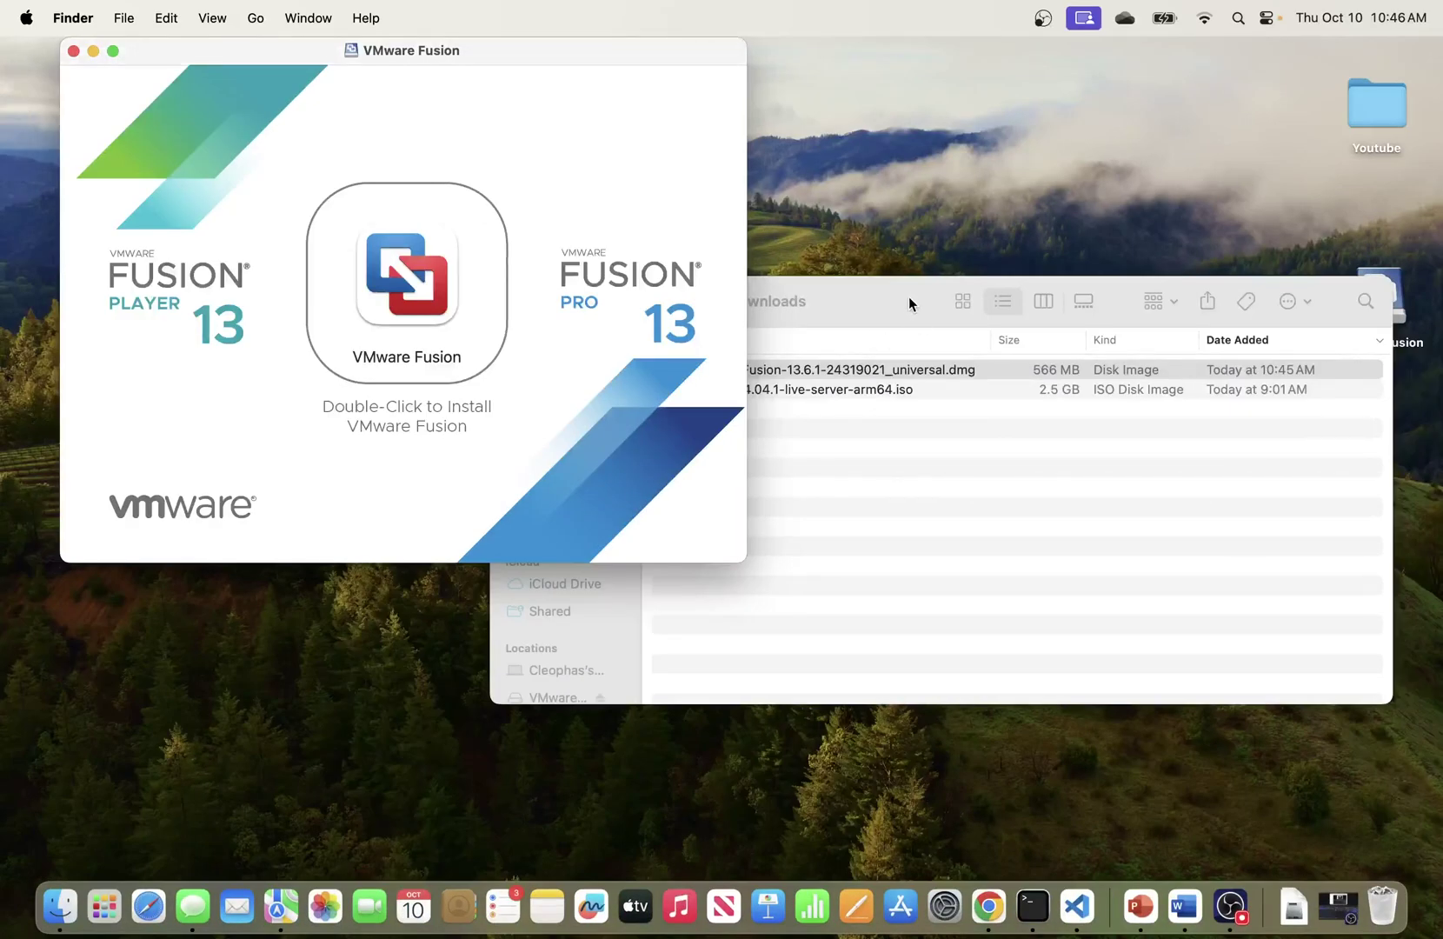
drag(908, 297, 950, 465)
click(556, 470)
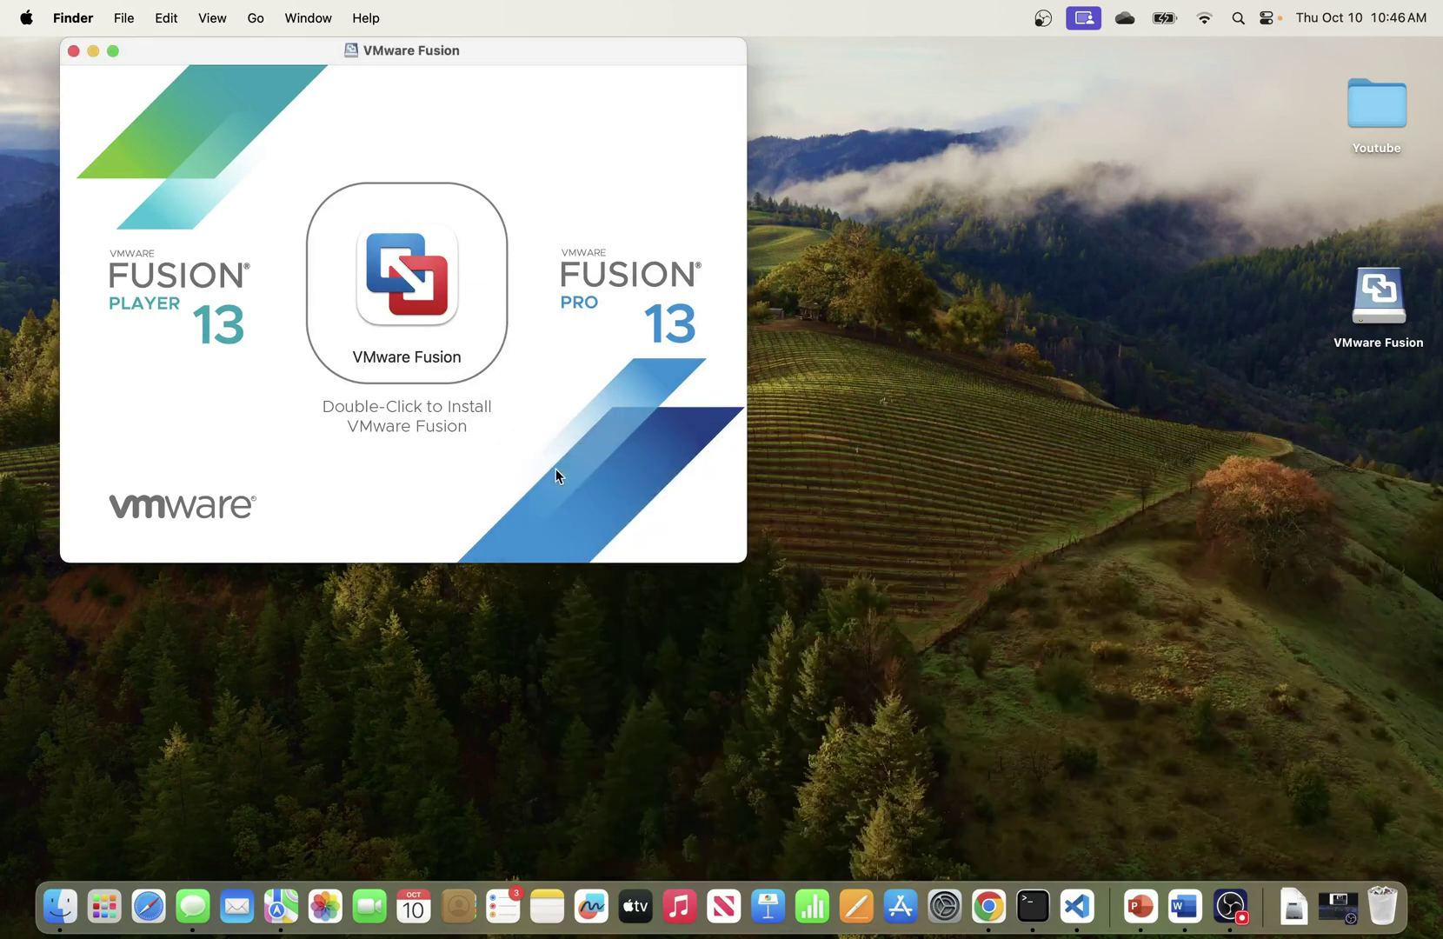
Launch the VMware Fusion installer, approve the Internet-download warning, and authorize with the administrator password.
click(112, 51)
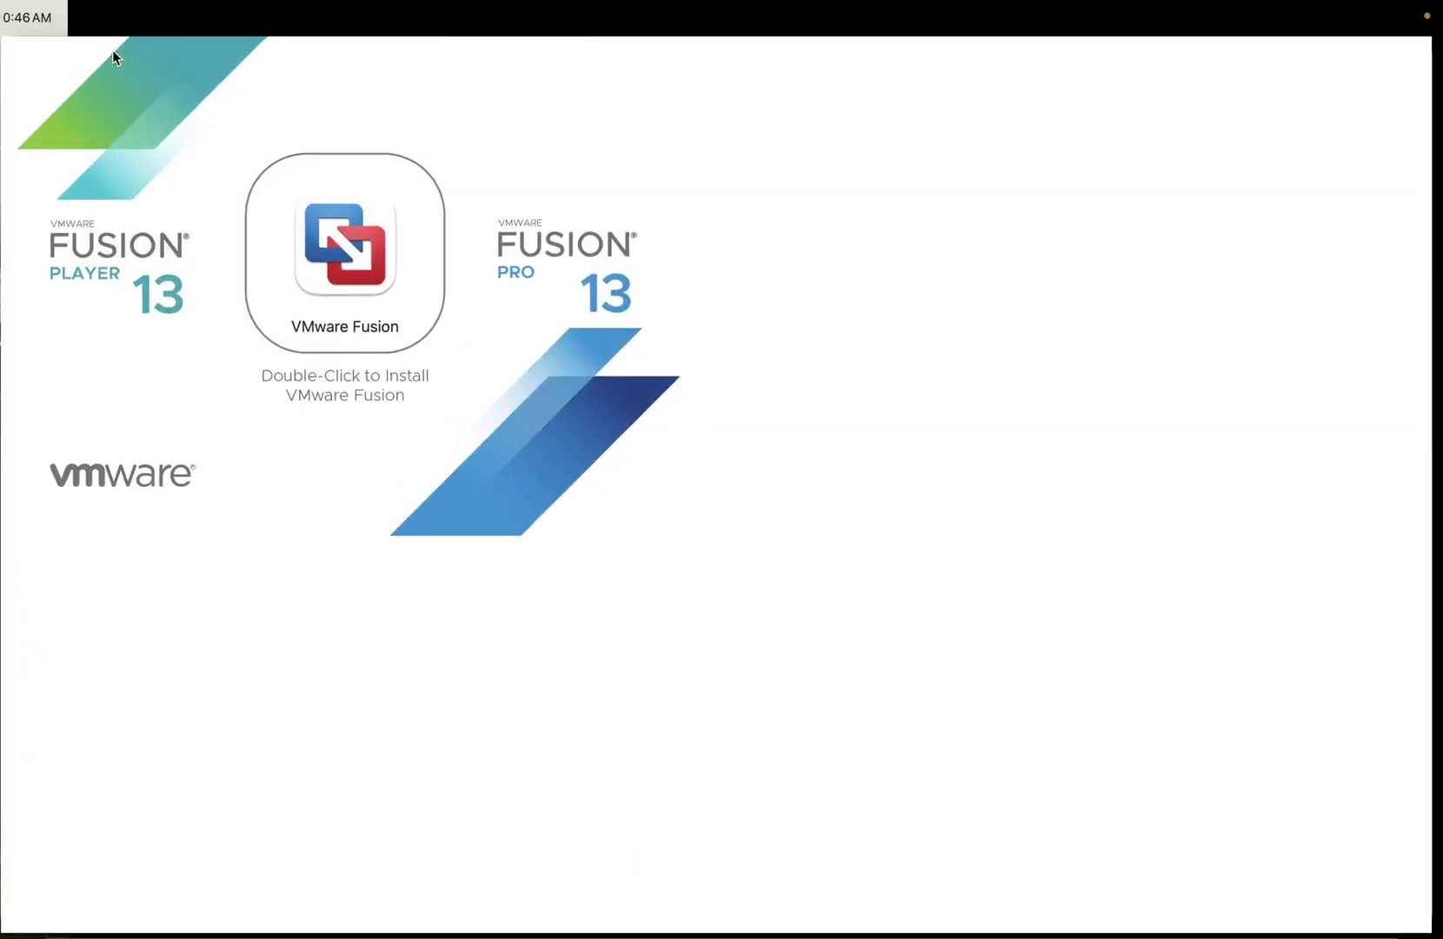
click(347, 259)
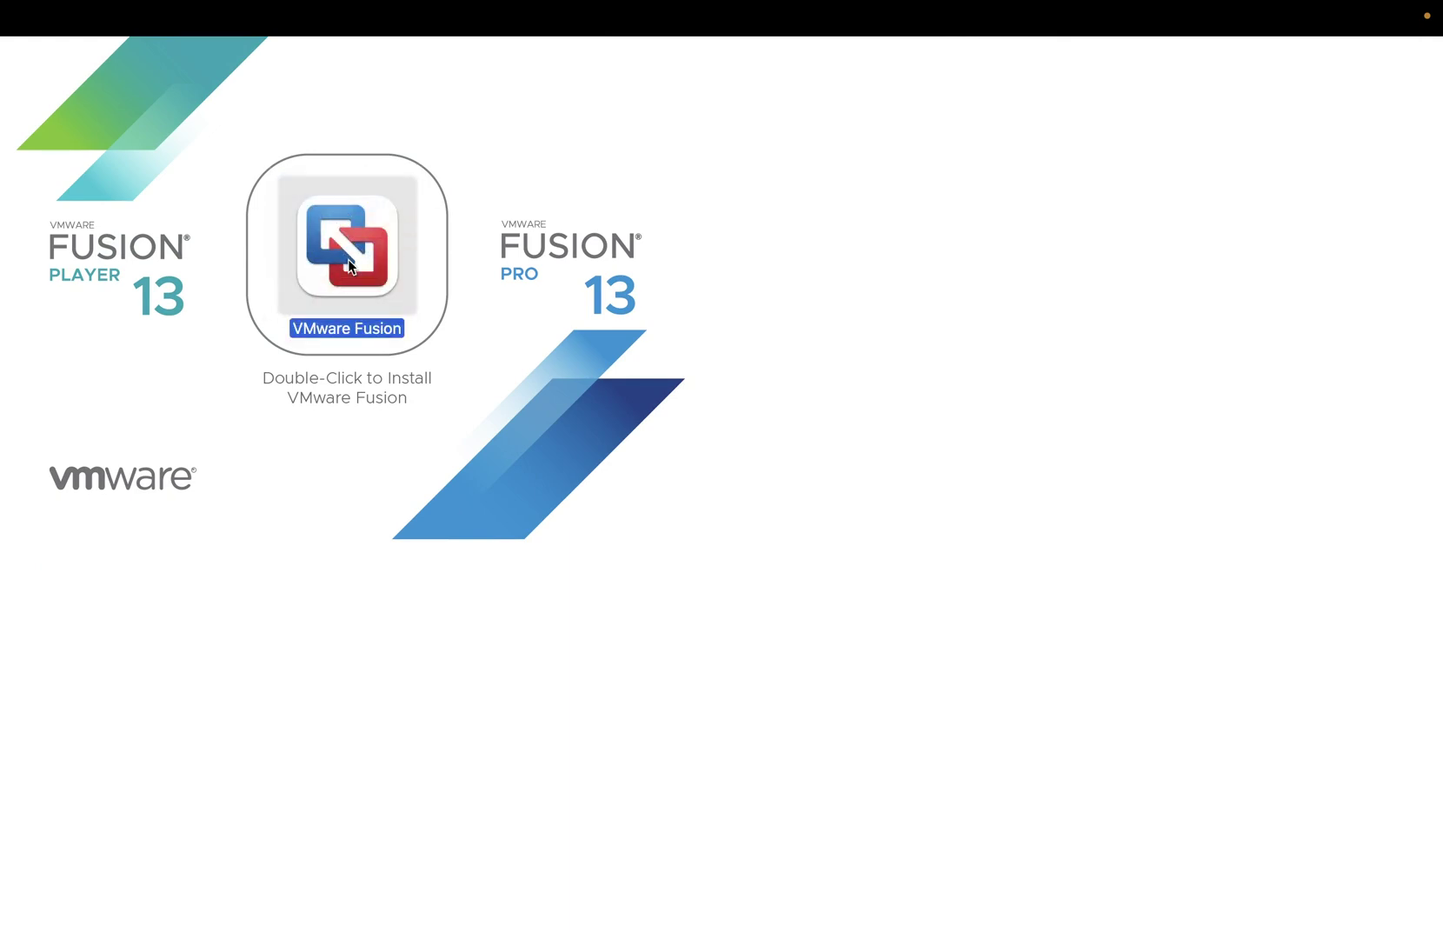
double_click(346, 259)
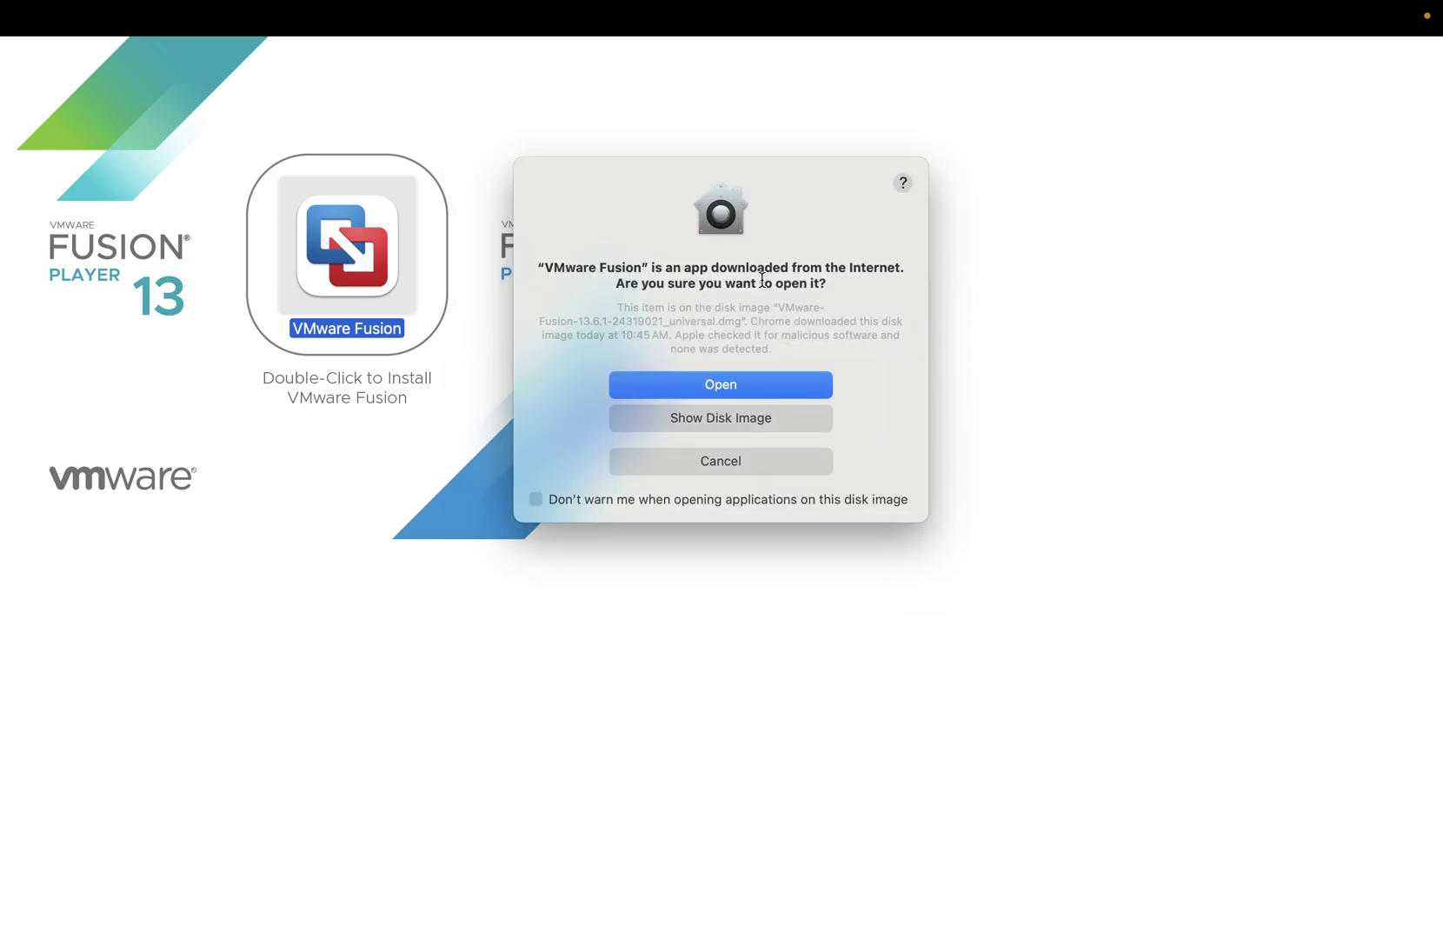
click(735, 384)
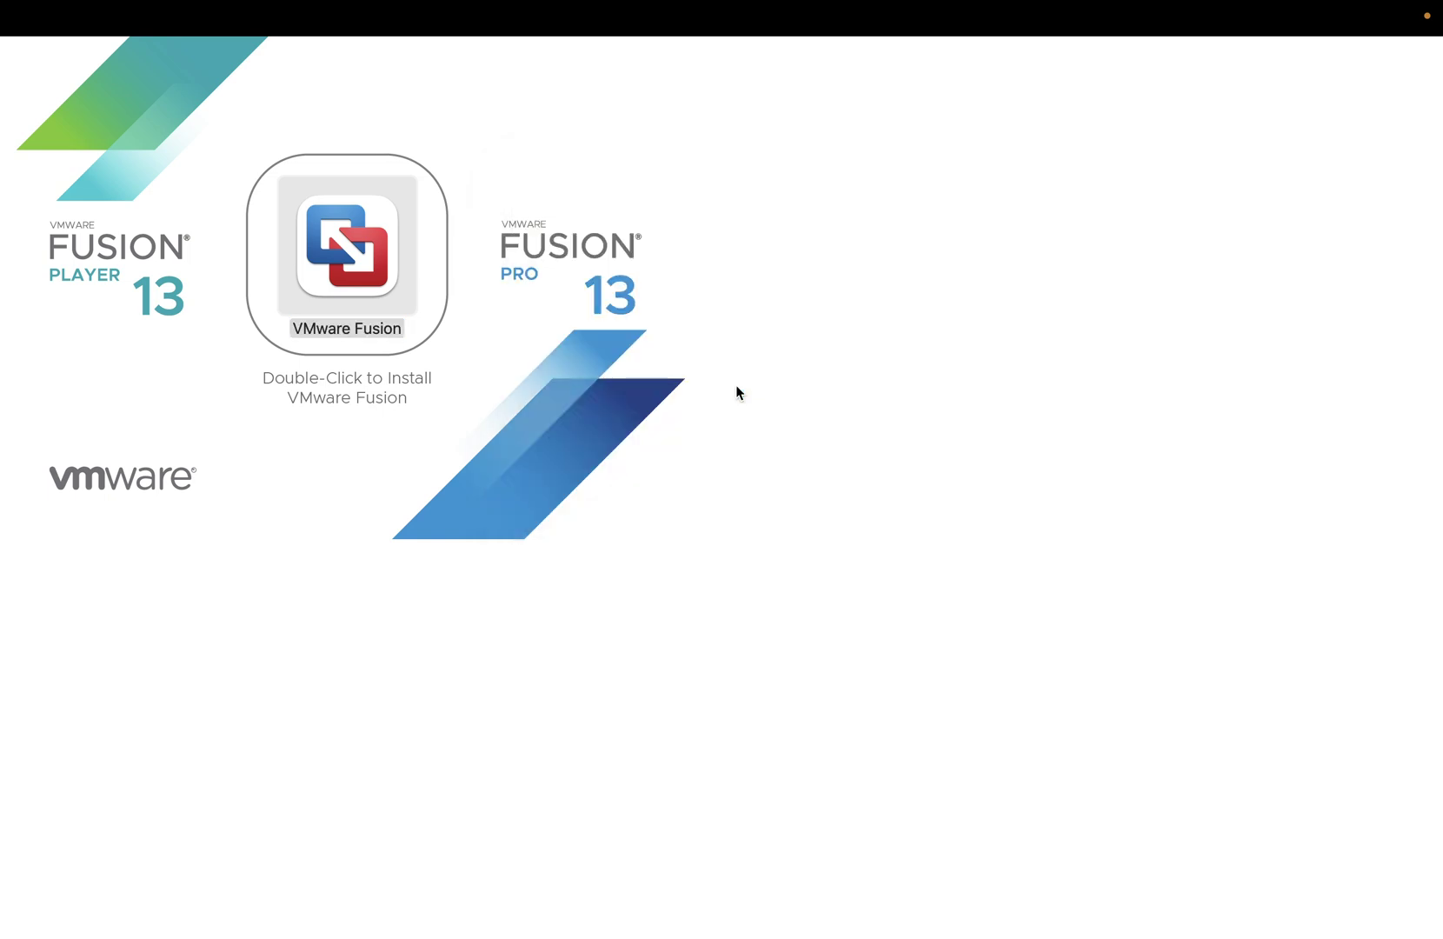
text(••••••••••••)
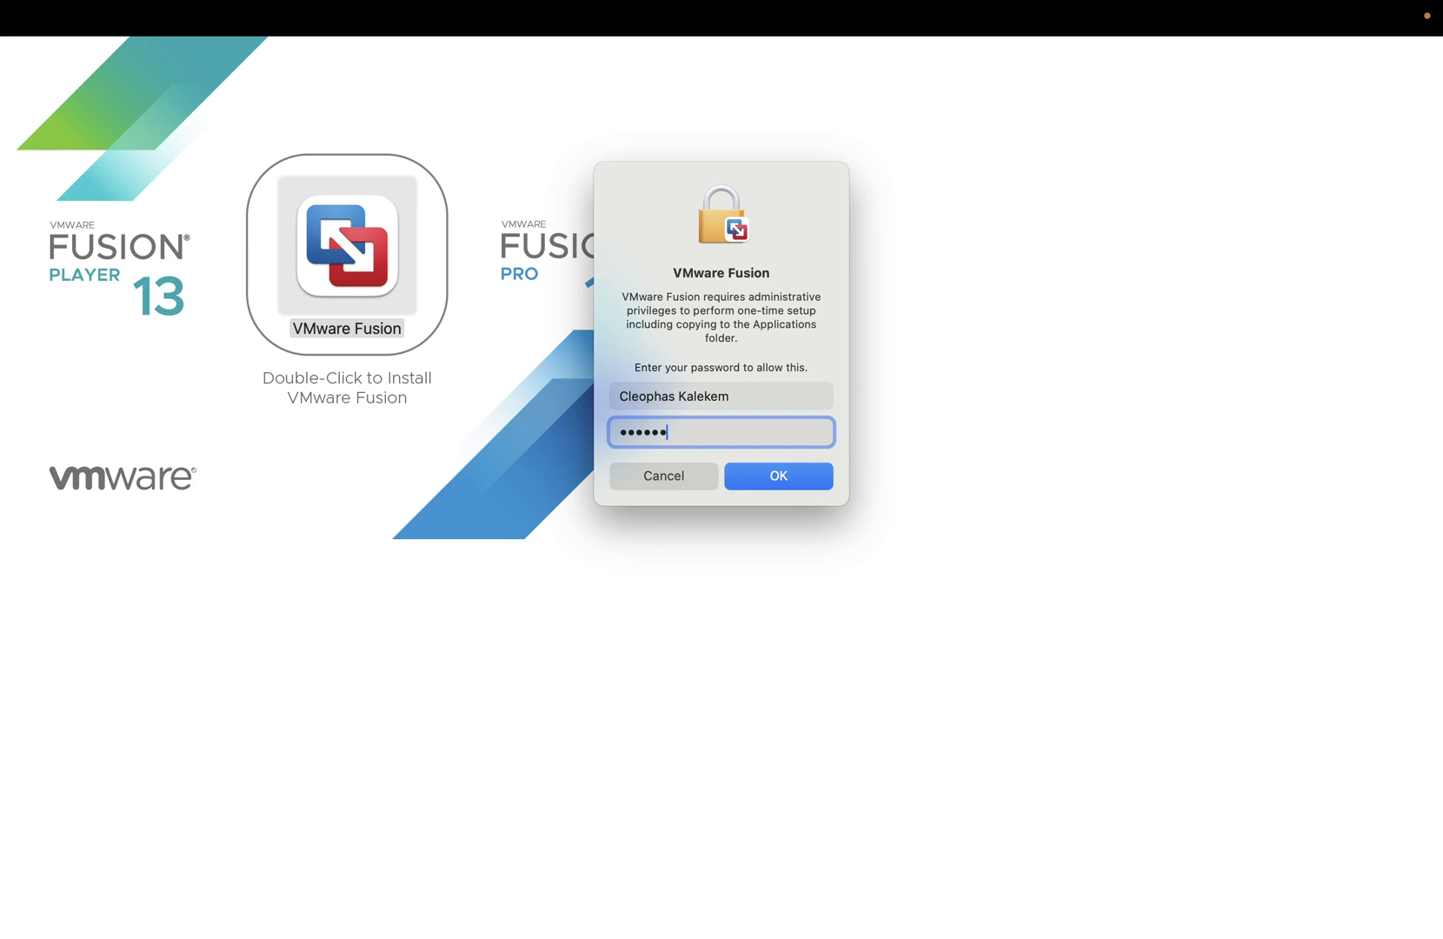
key(Return)
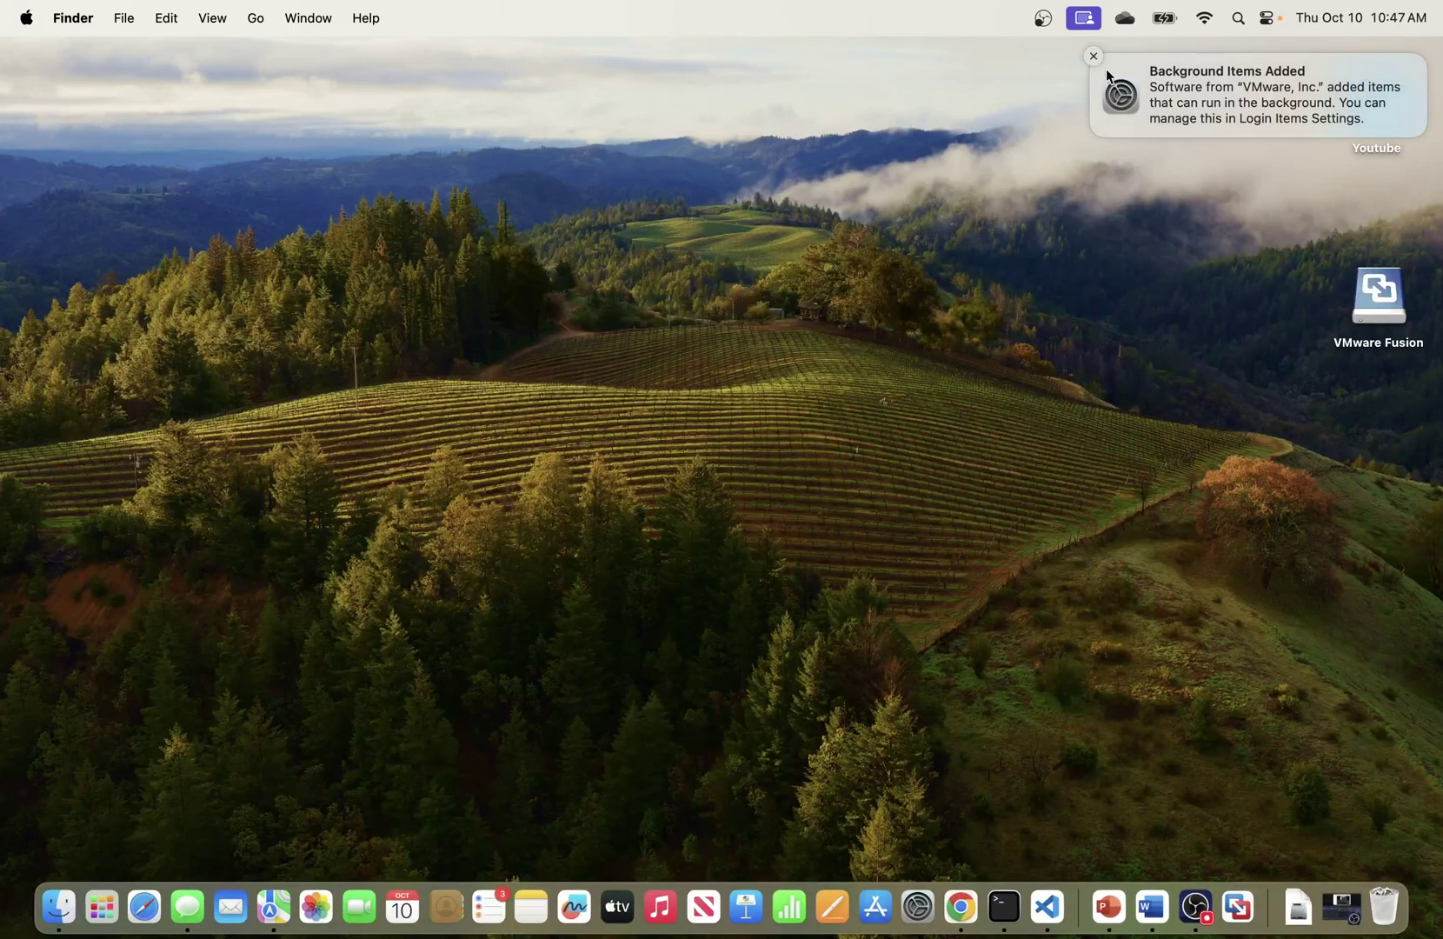
Launch VMware Fusion and choose to install from the ubuntu-24.04.1-live-server-arm64.iso disc image.
click(1095, 58)
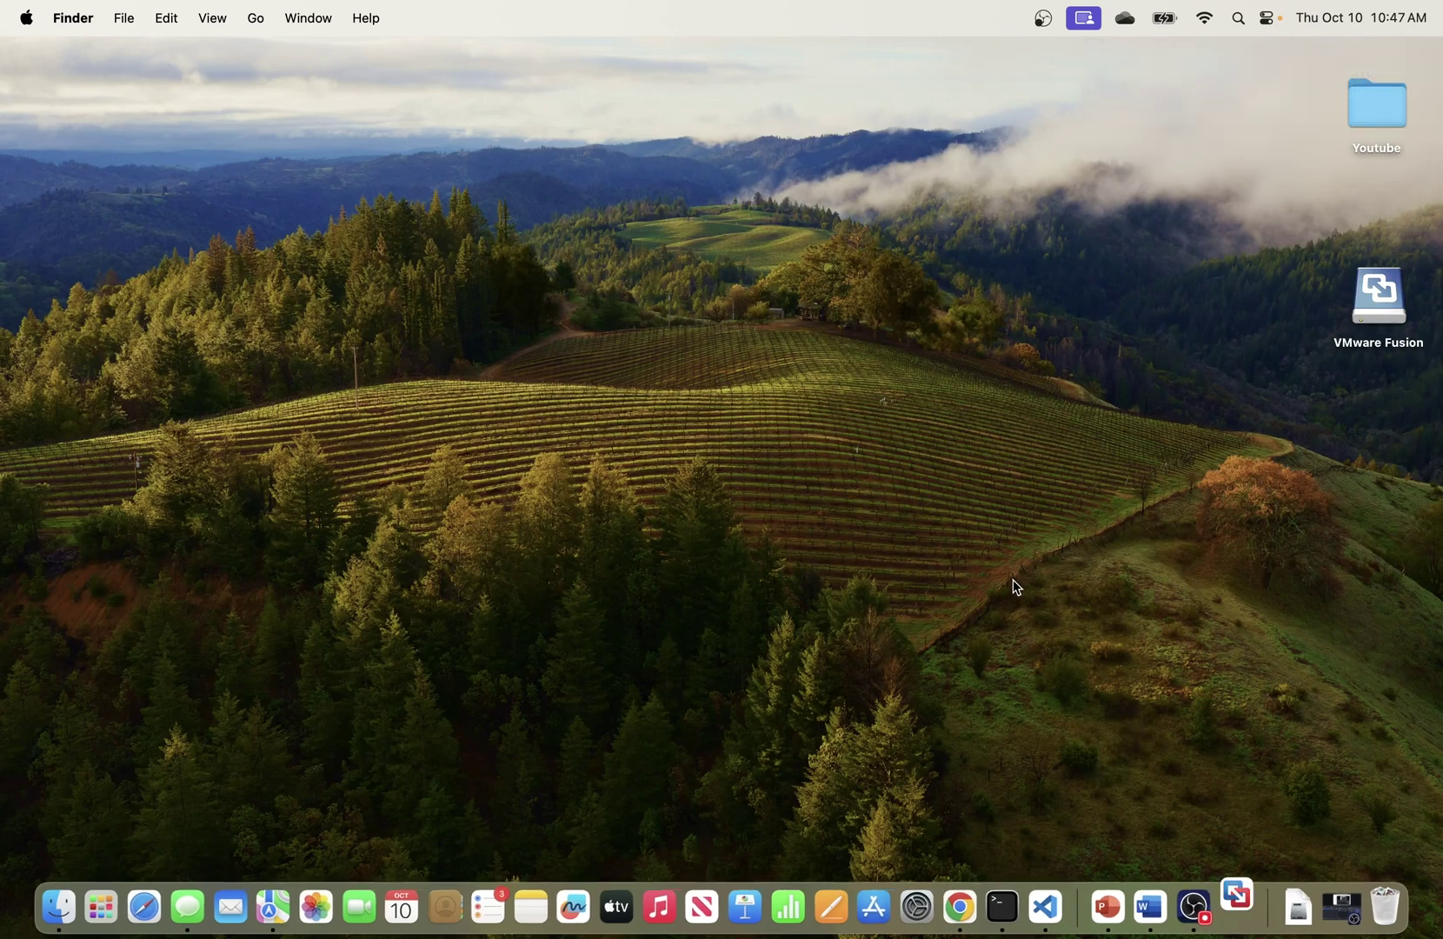
click(1239, 902)
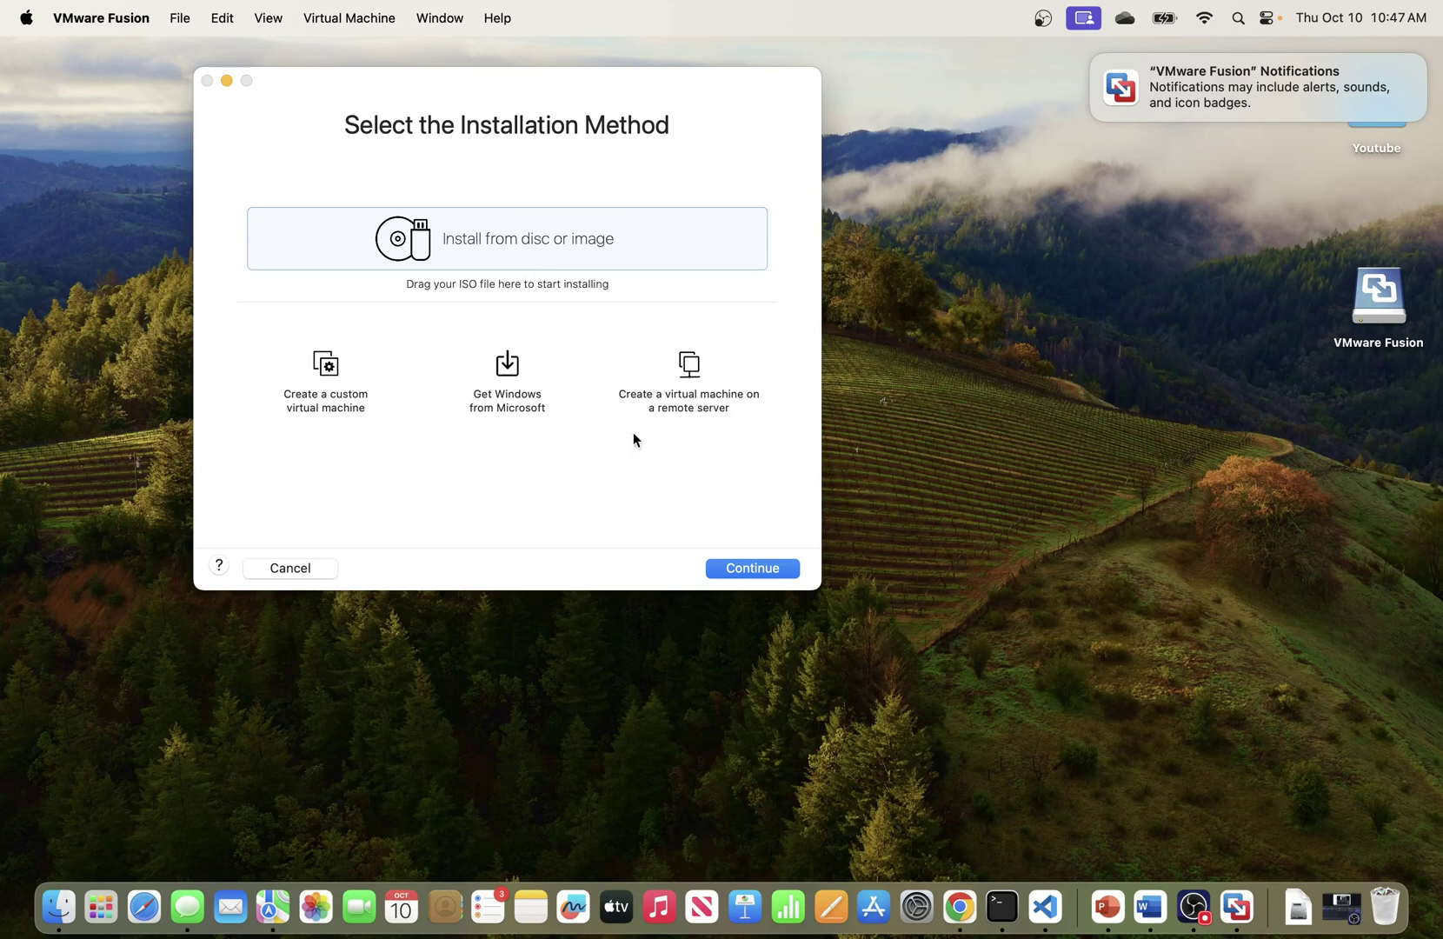
drag(817, 591, 849, 659)
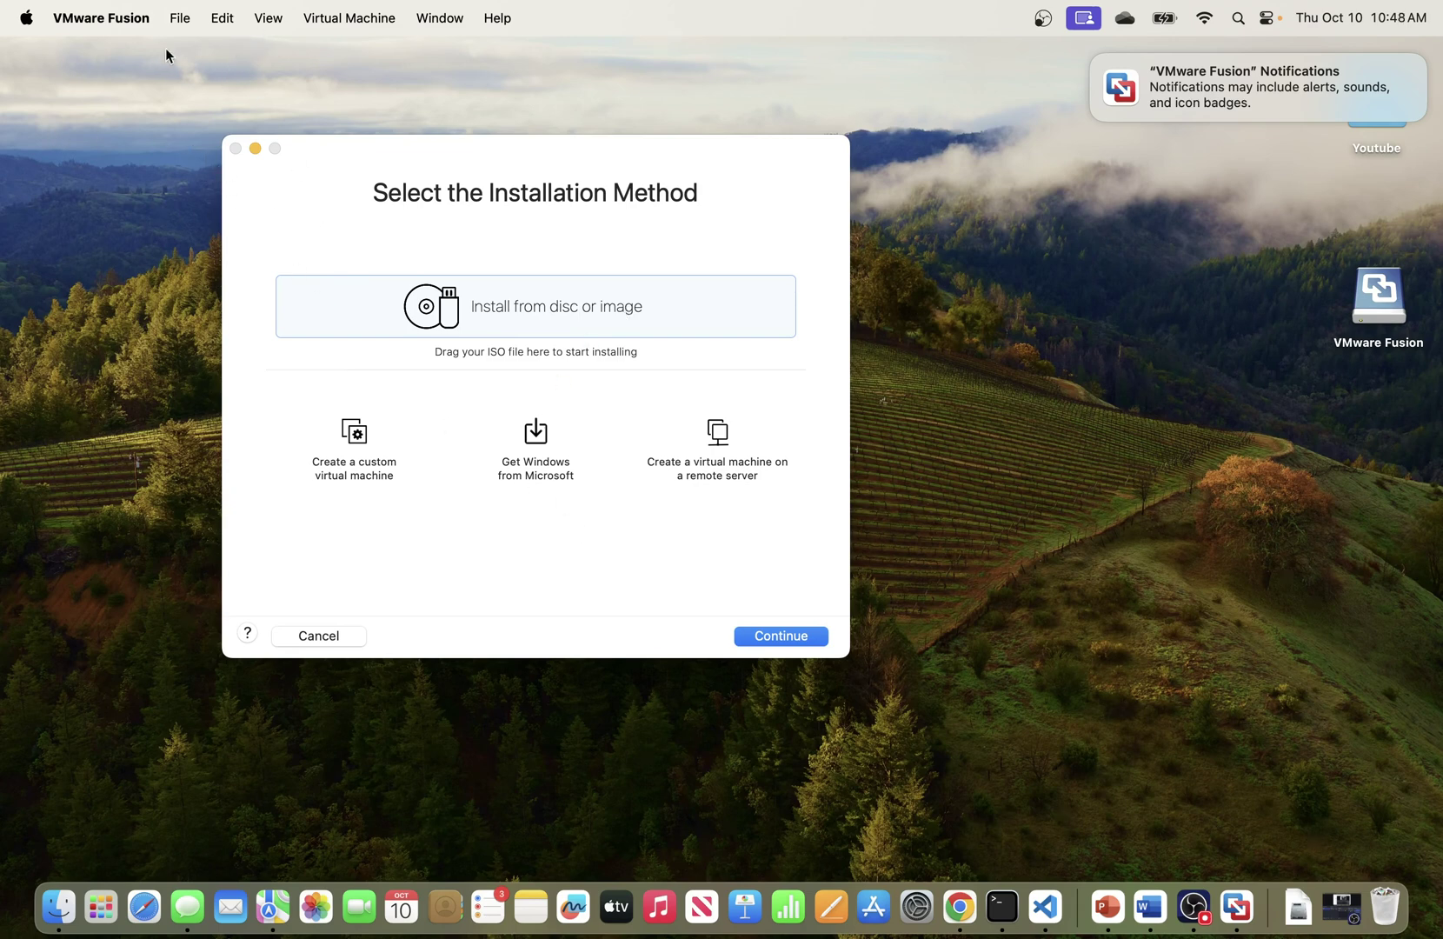
click(781, 636)
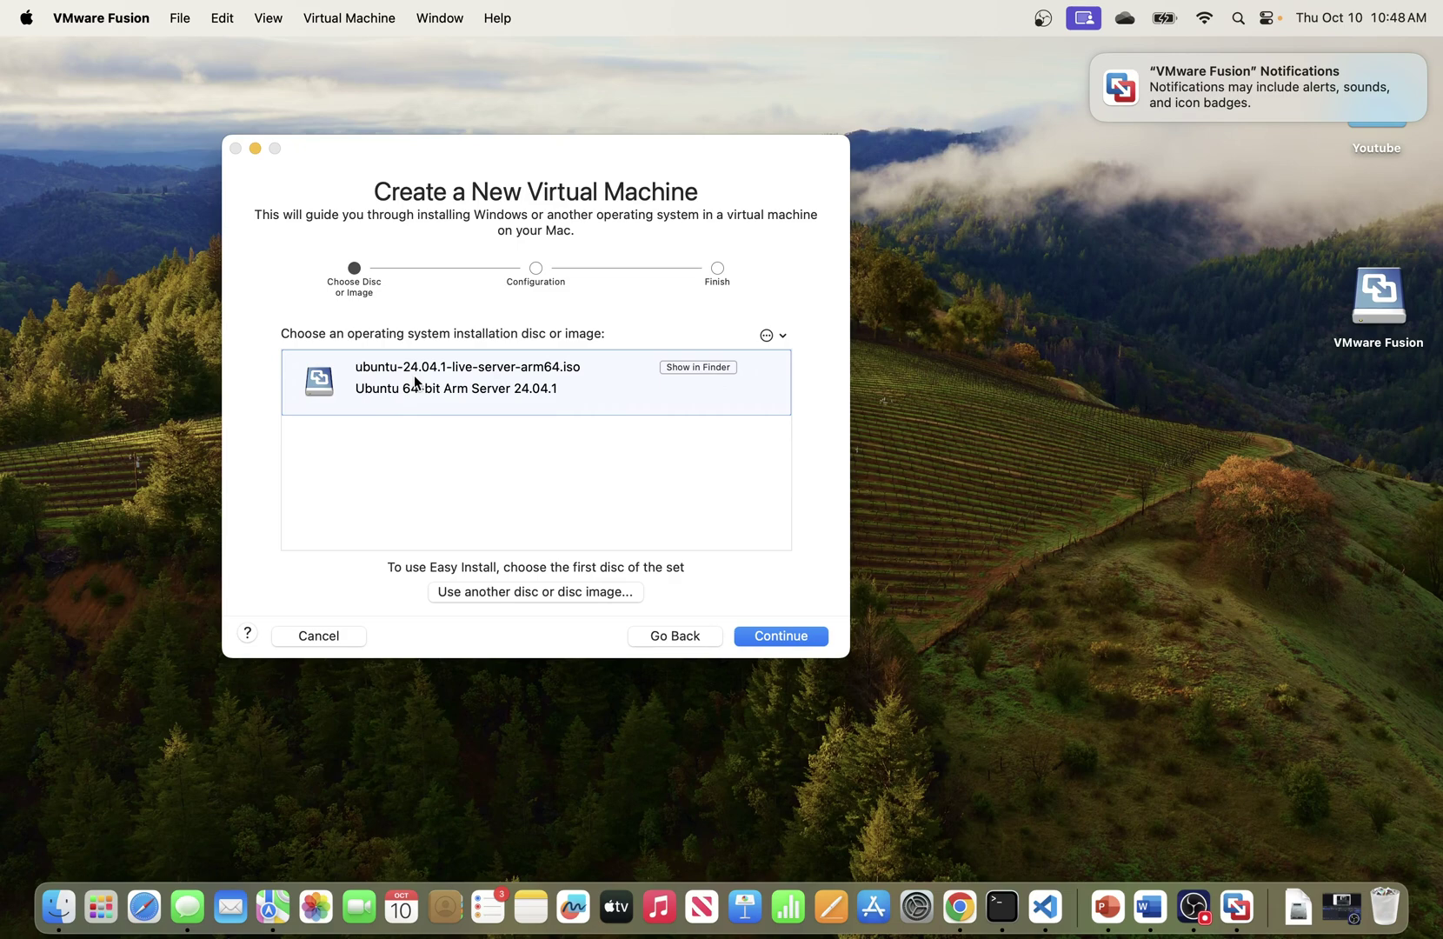
click(959, 899)
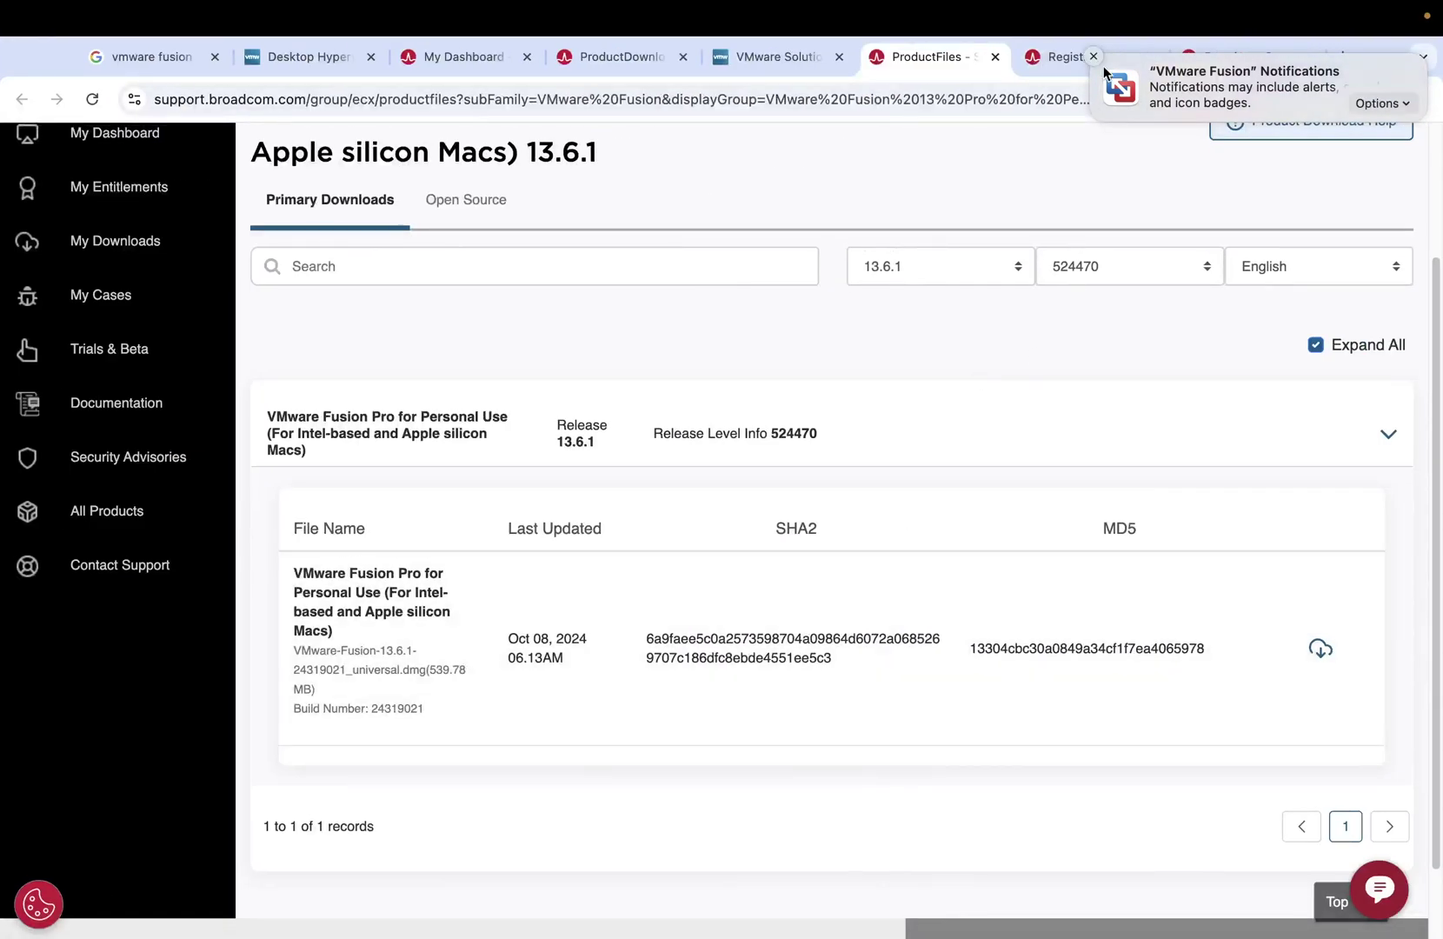
Search Google in a new tab for 'ubuntu arm64 iso desktop'.
click(1096, 56)
click(1342, 56)
text(ubu)
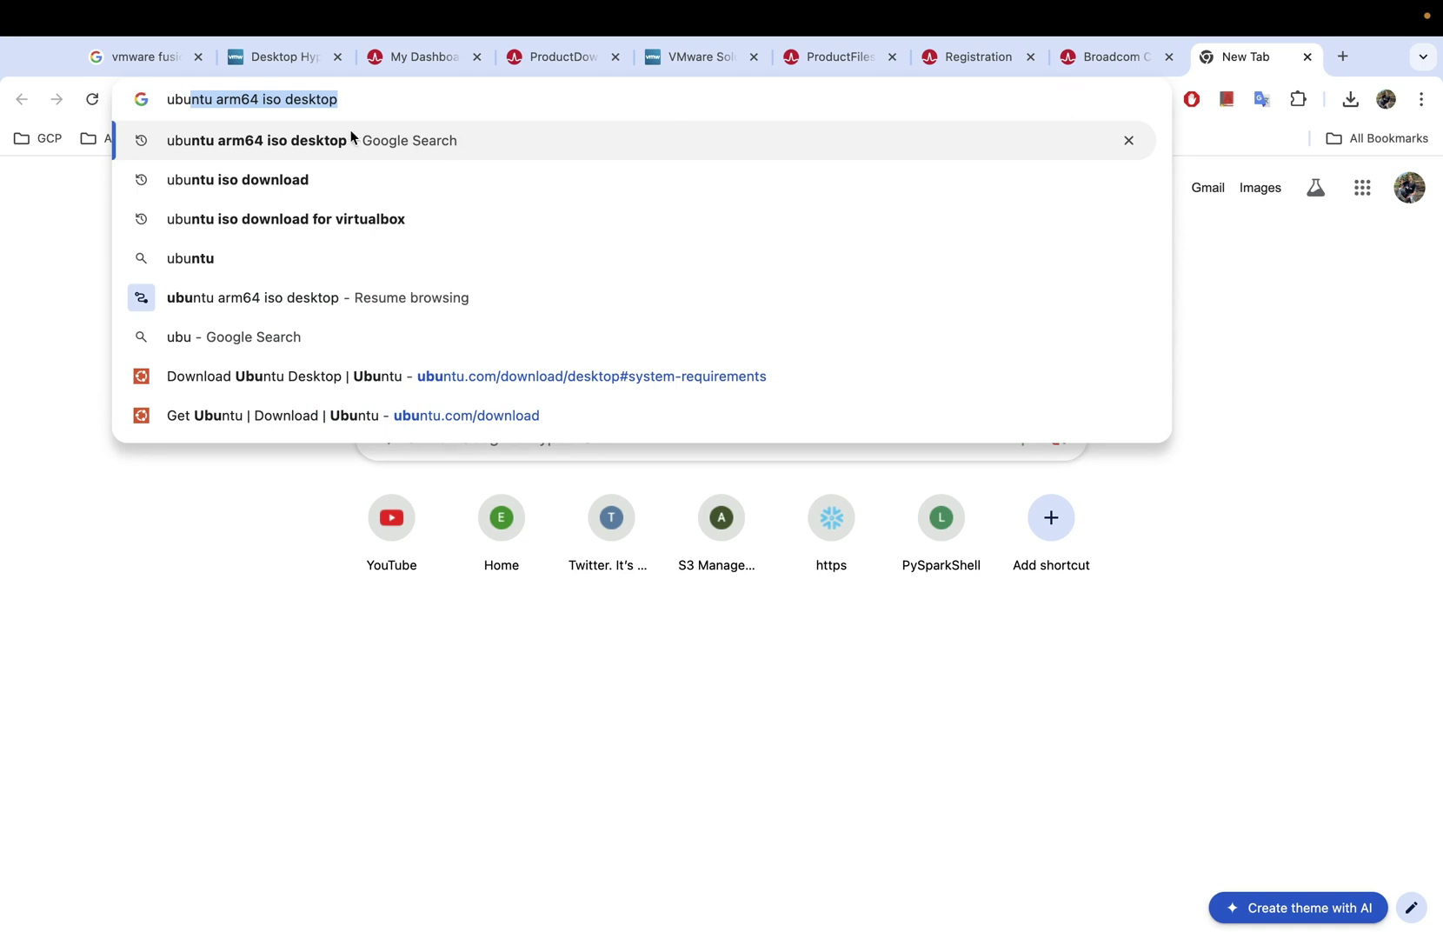
key(Escape)
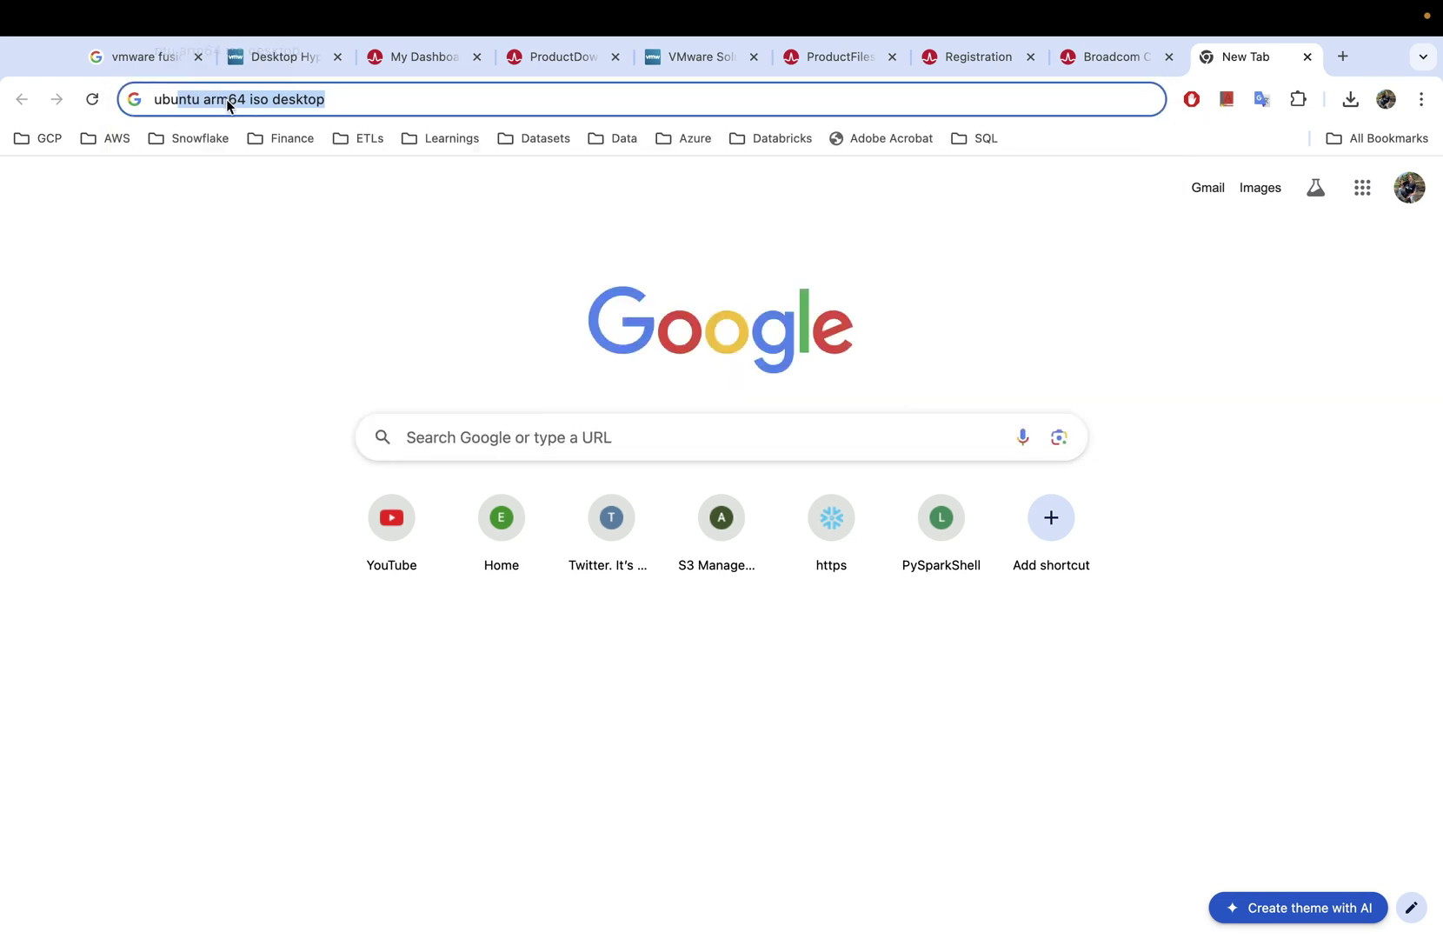
click(359, 104)
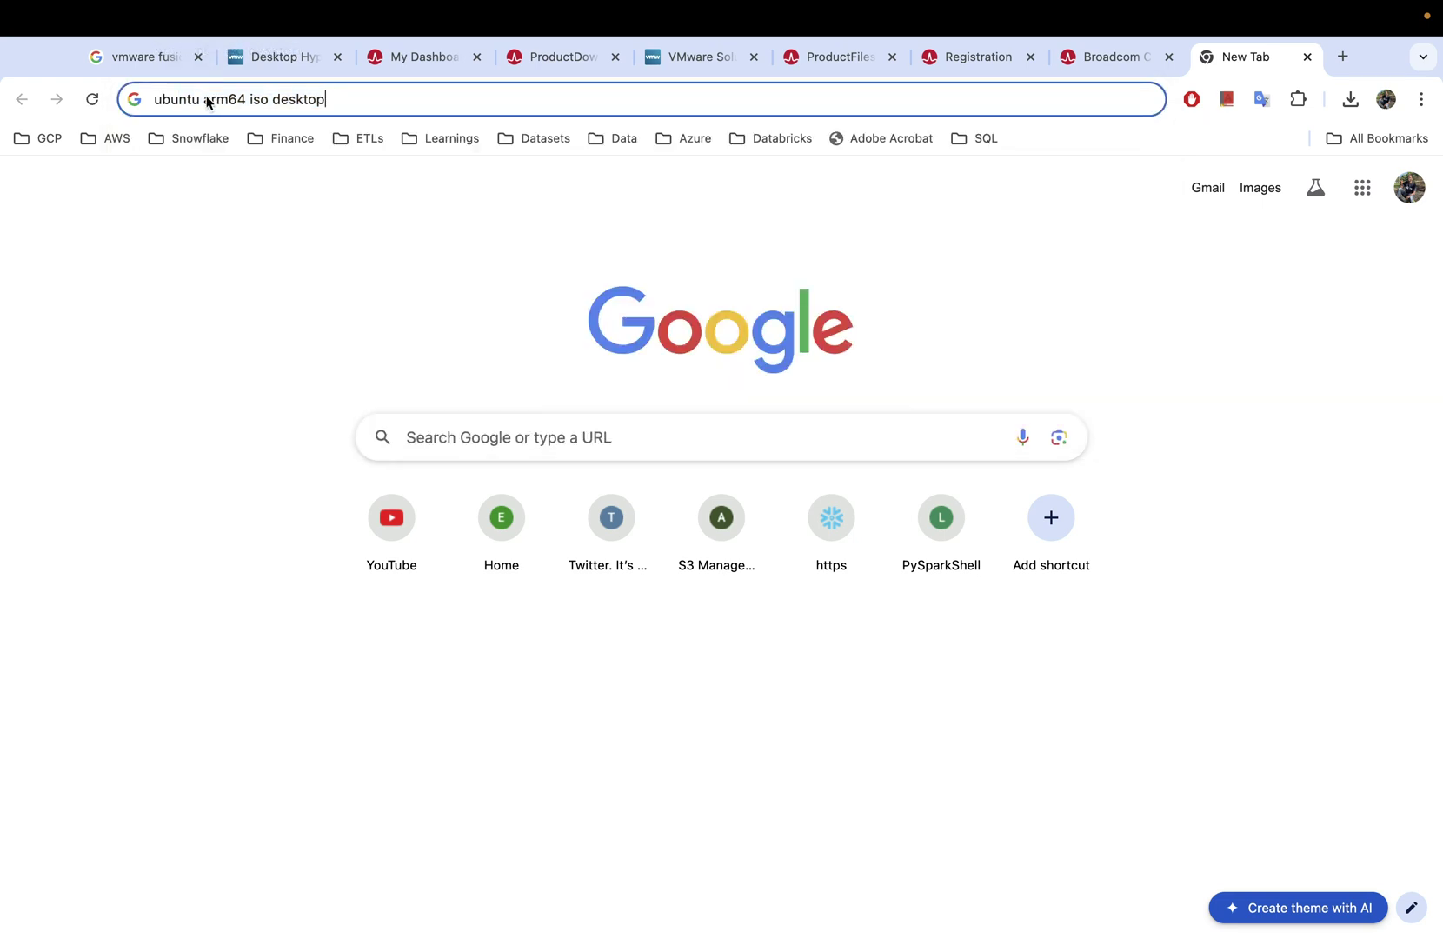
drag(201, 100, 236, 101)
click(396, 106)
key(Return)
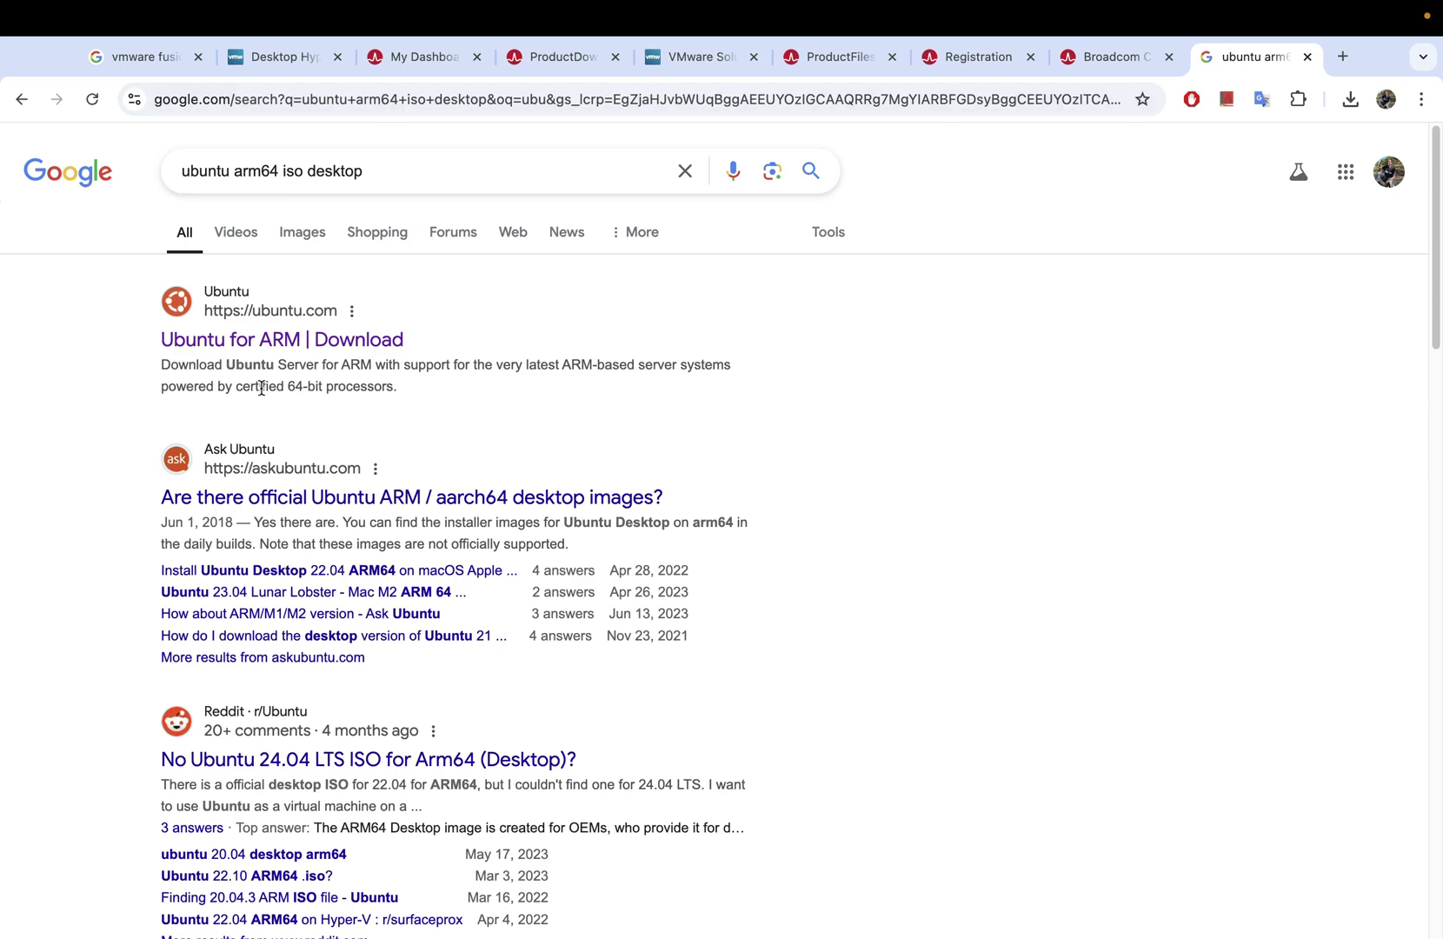
Open the Ubuntu for ARM result in a new tab and browse its Desktop and Server download pages.
right_click(245, 339)
click(346, 356)
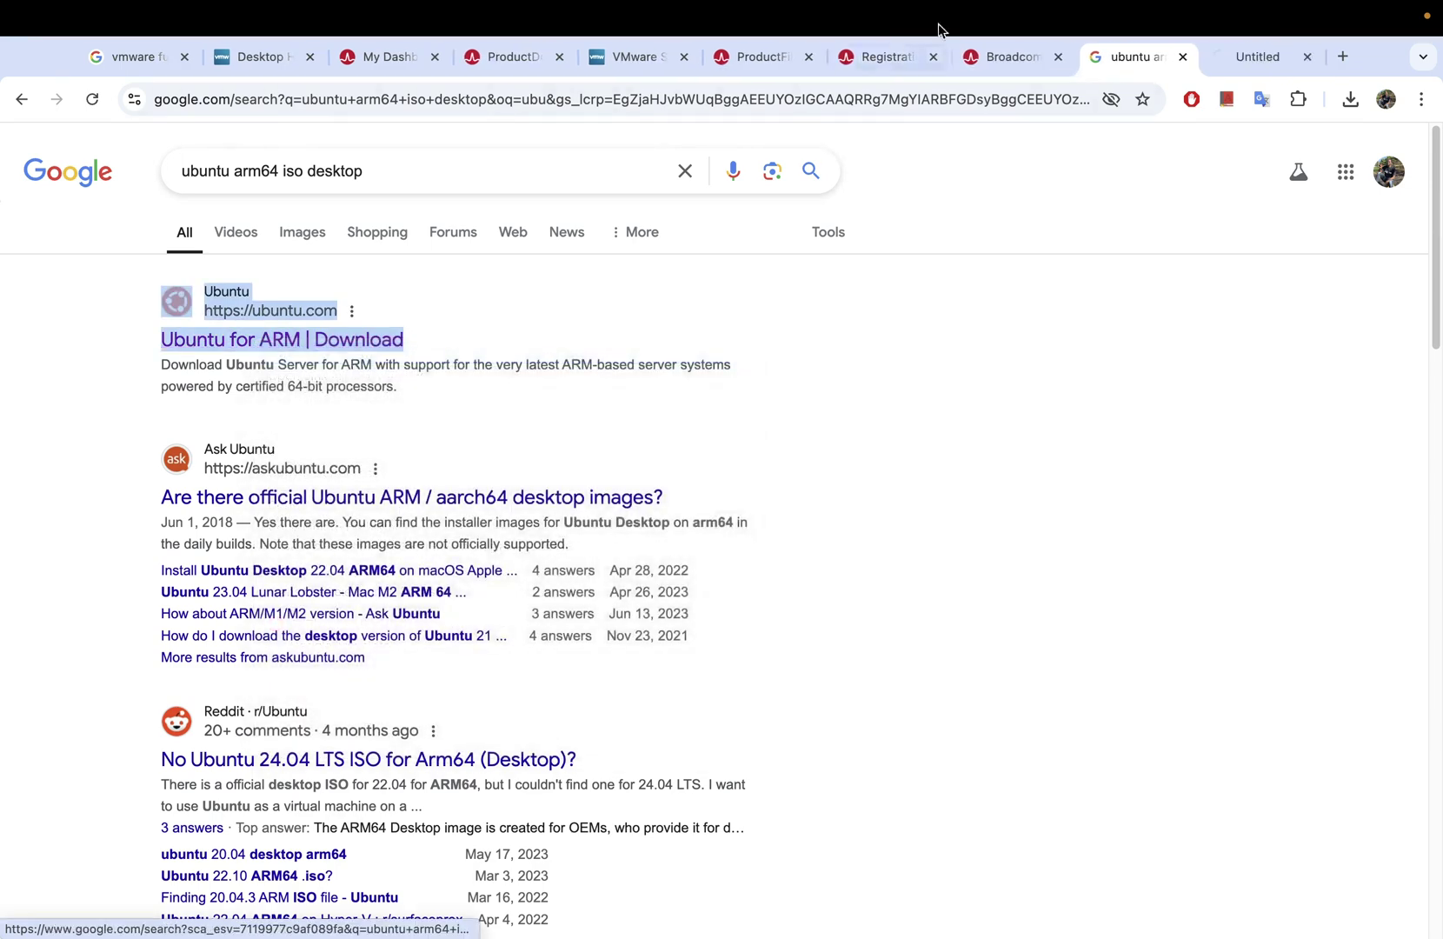
click(1229, 57)
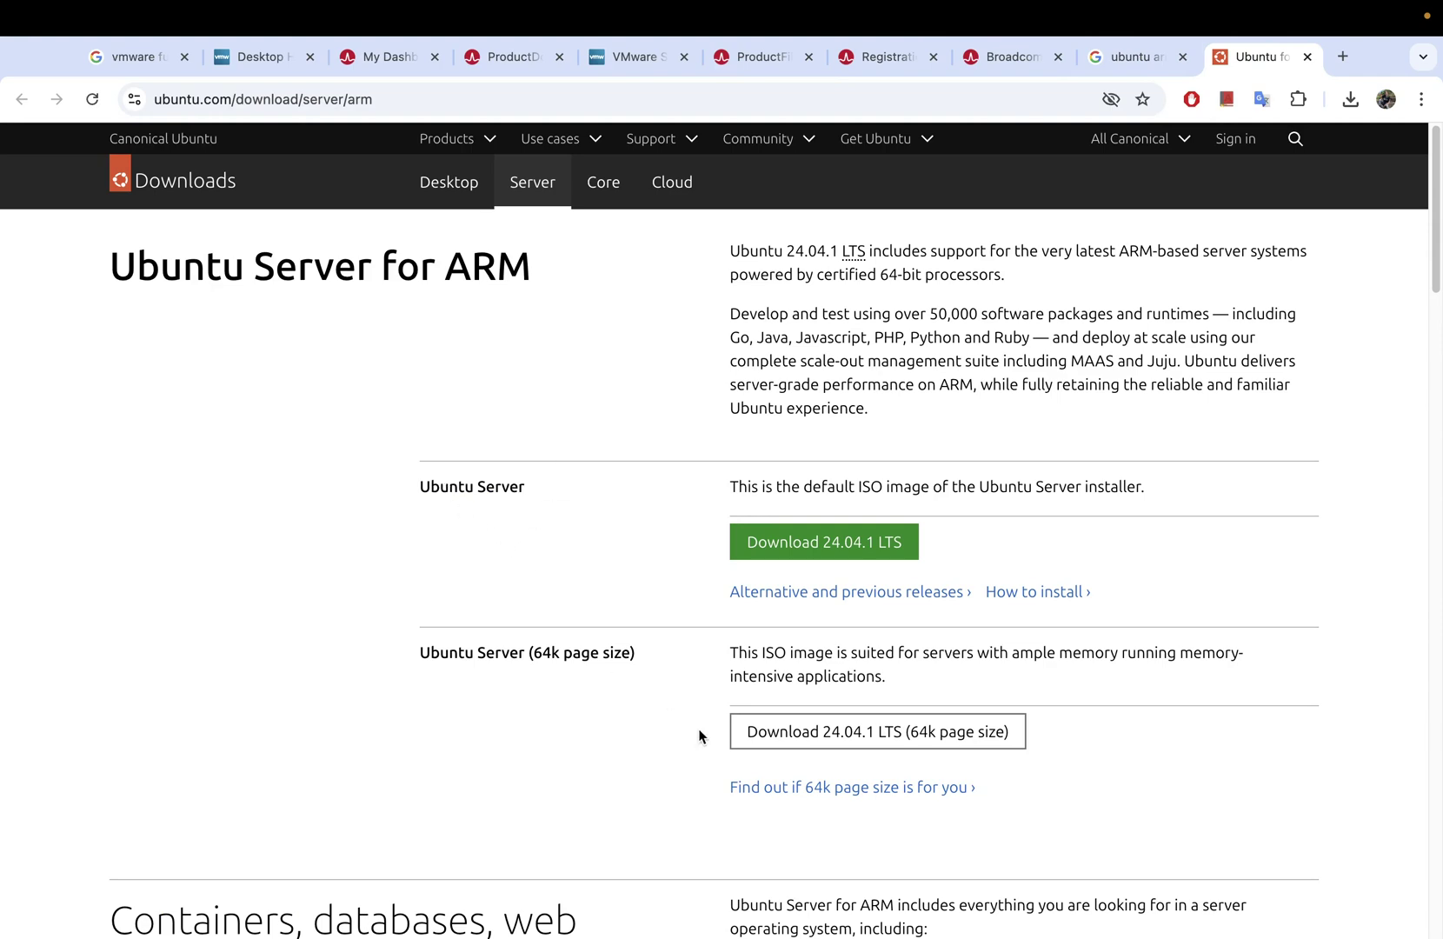
scroll(574, 622, down, 3)
scroll(574, 621, up, 3)
click(444, 201)
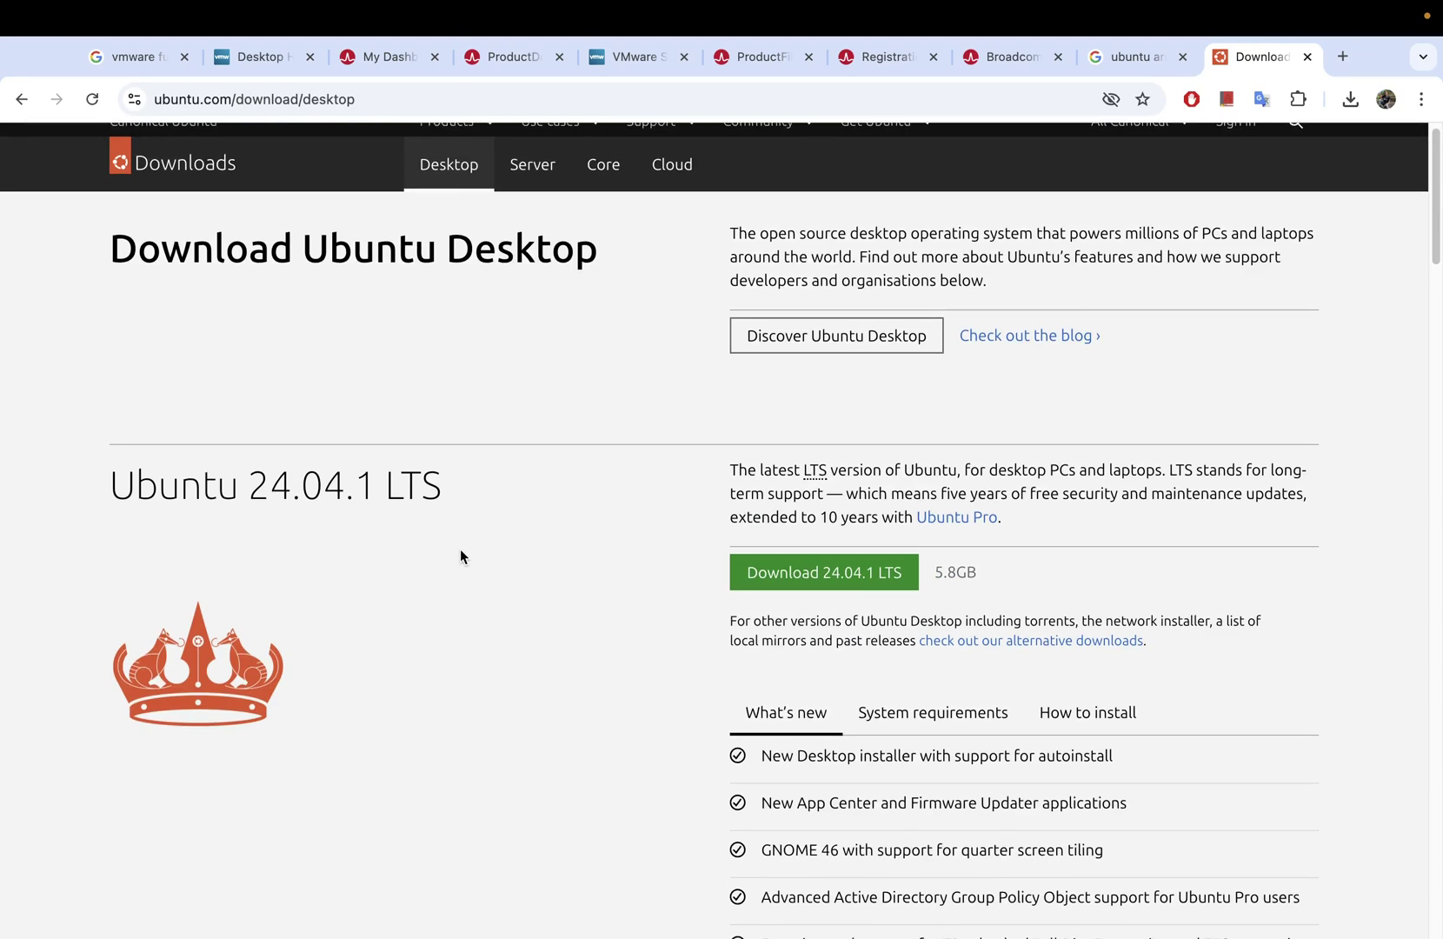
click(526, 182)
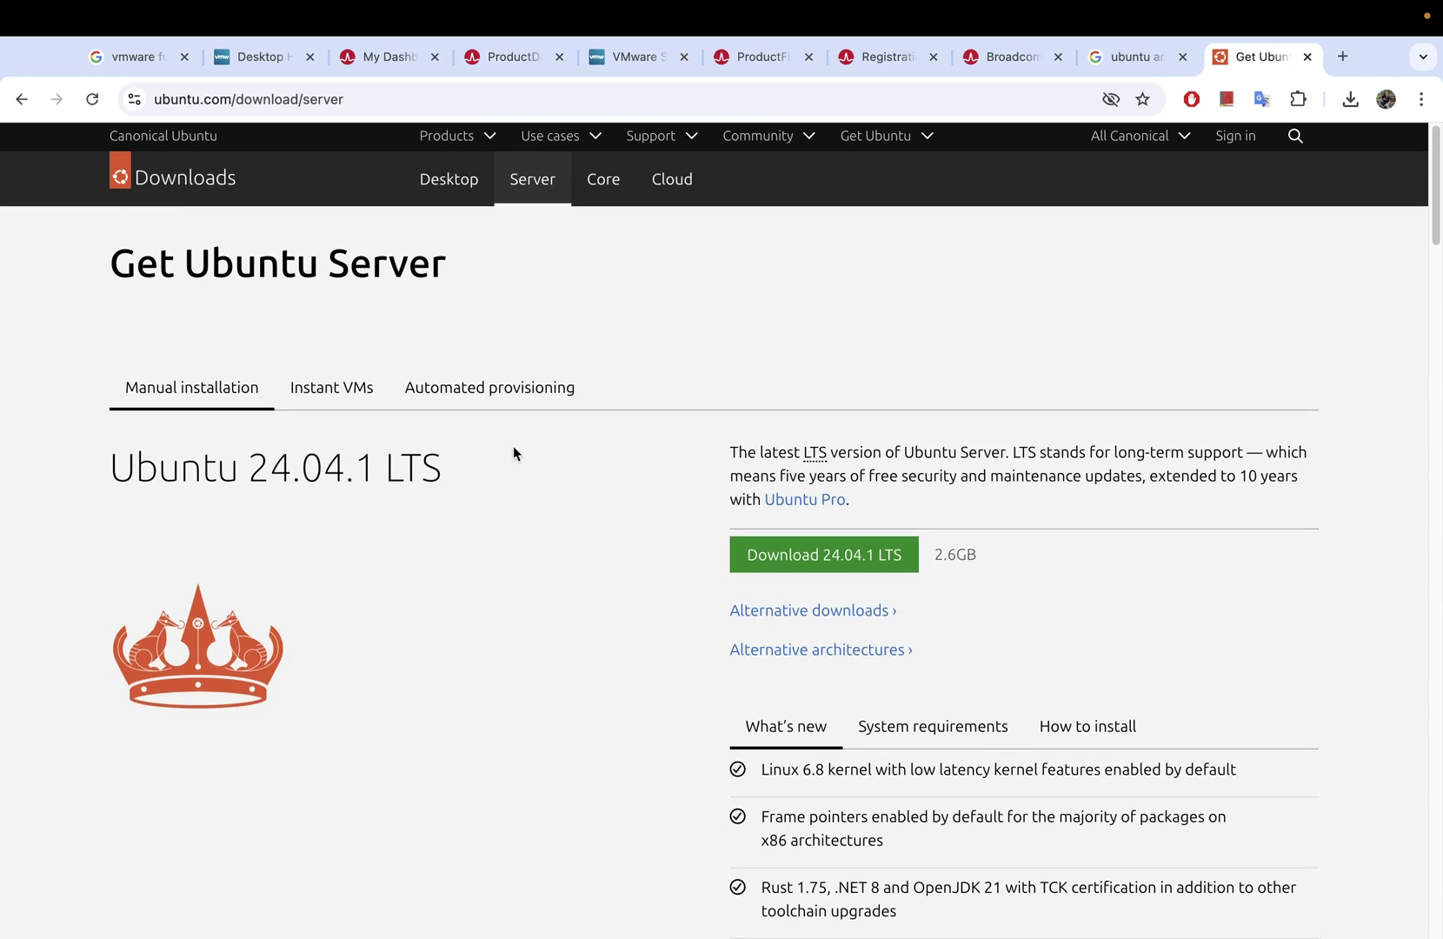
click(23, 99)
click(24, 100)
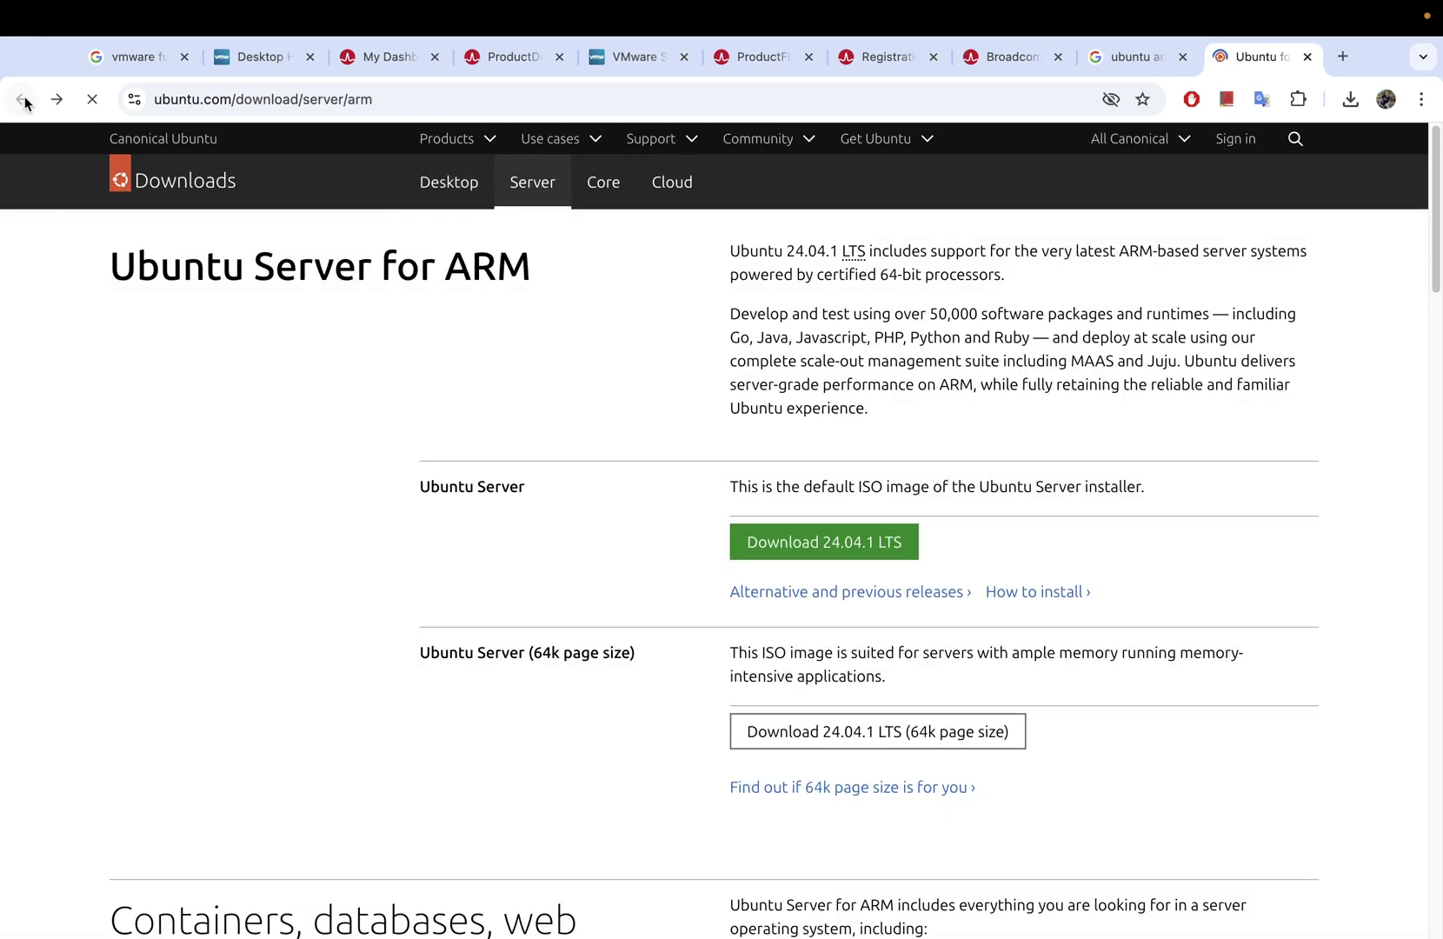
Open the Ubuntu Server for ARM result in another tab, highlight its heading, then leave Chrome.
click(1137, 59)
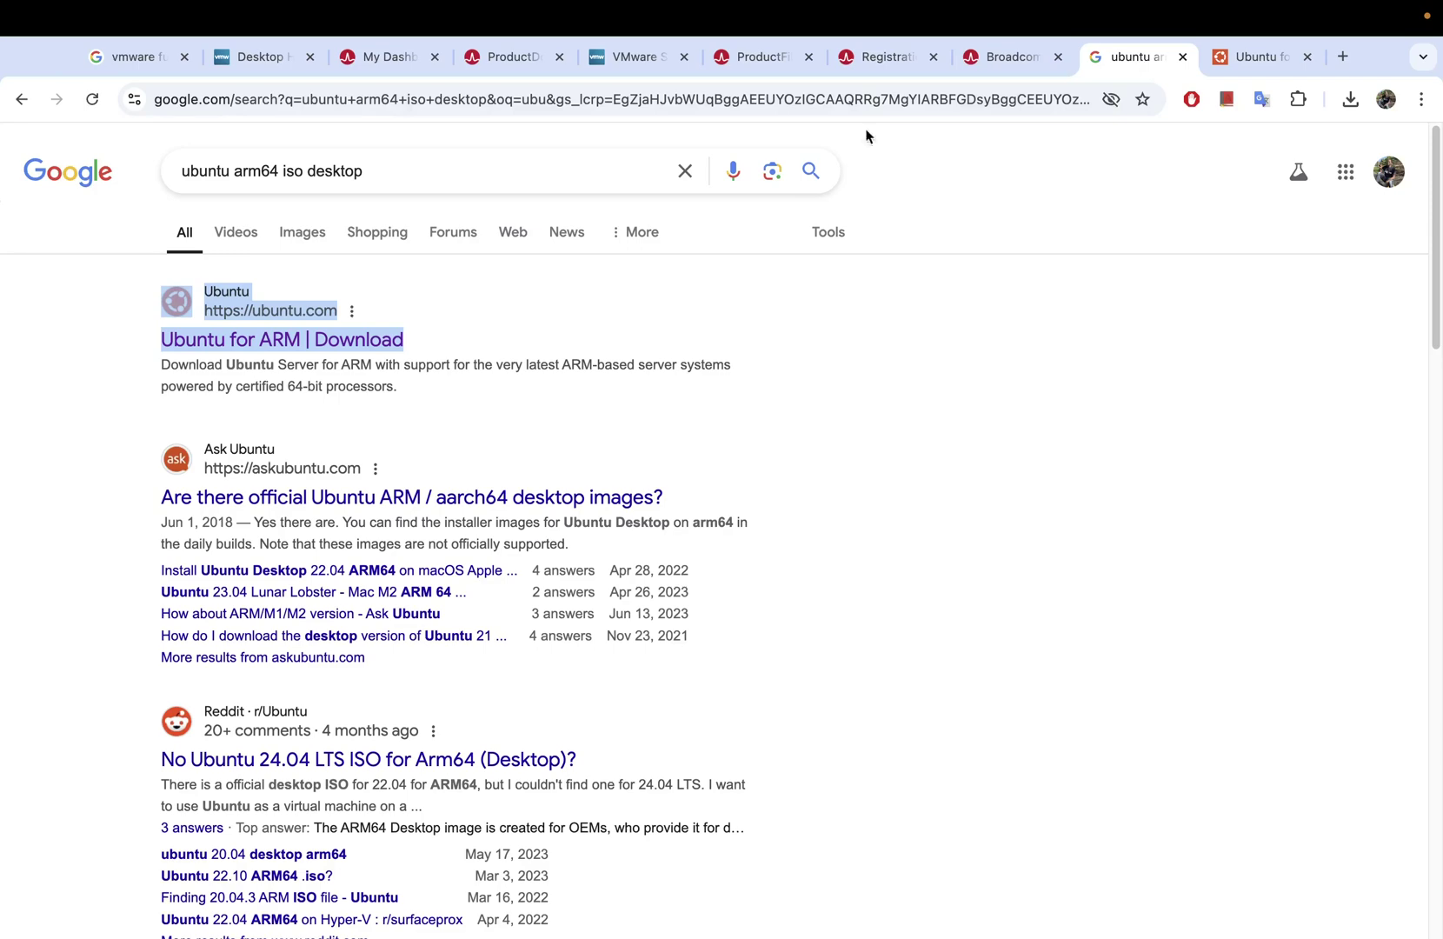
right_click(391, 343)
click(442, 358)
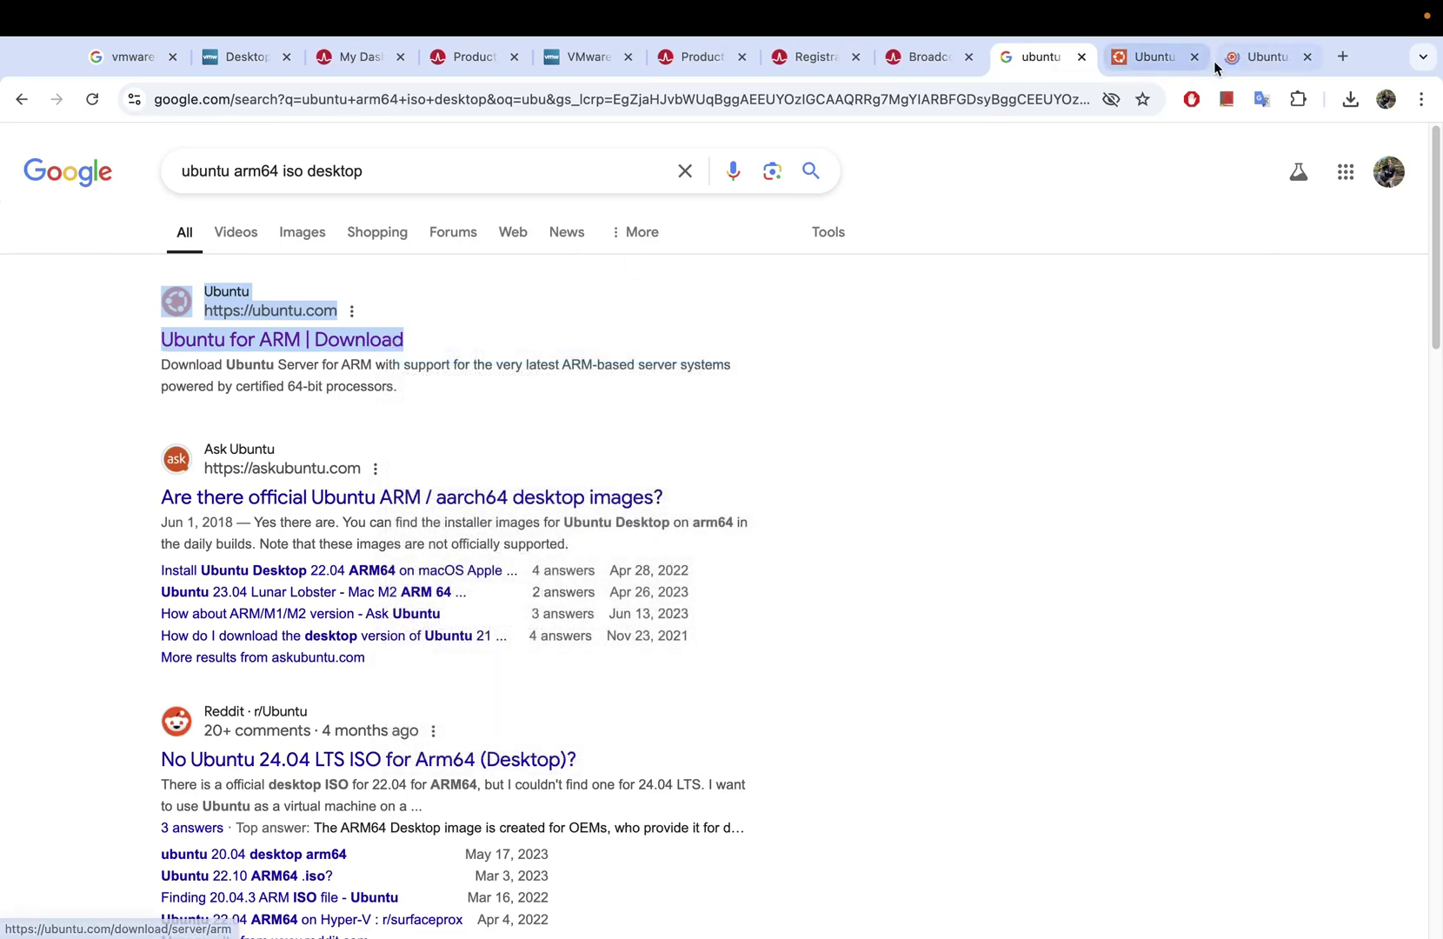
click(1266, 55)
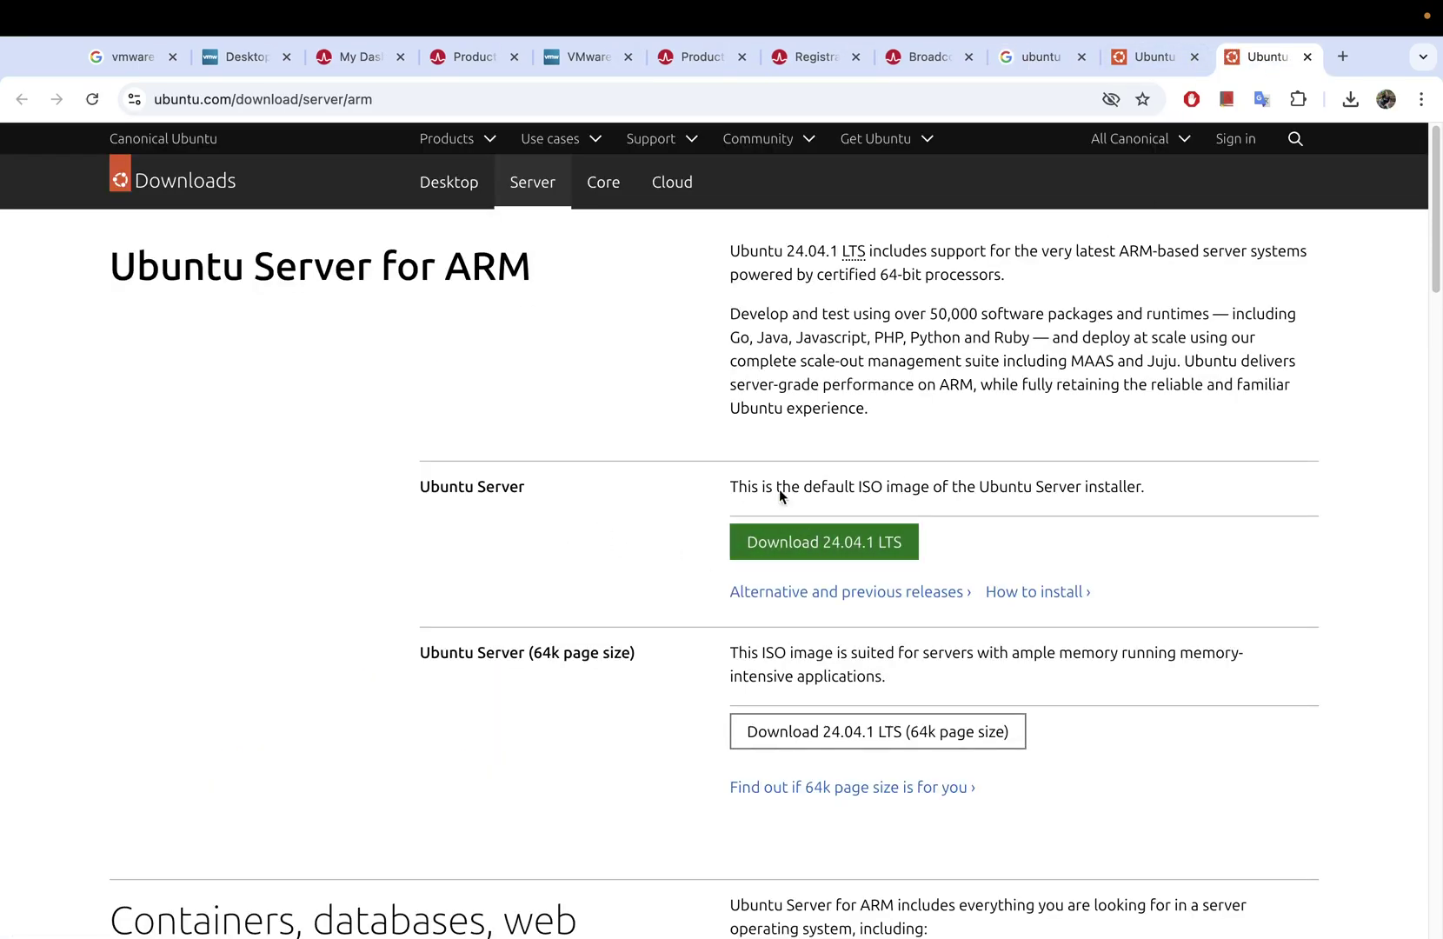
drag(100, 273, 560, 280)
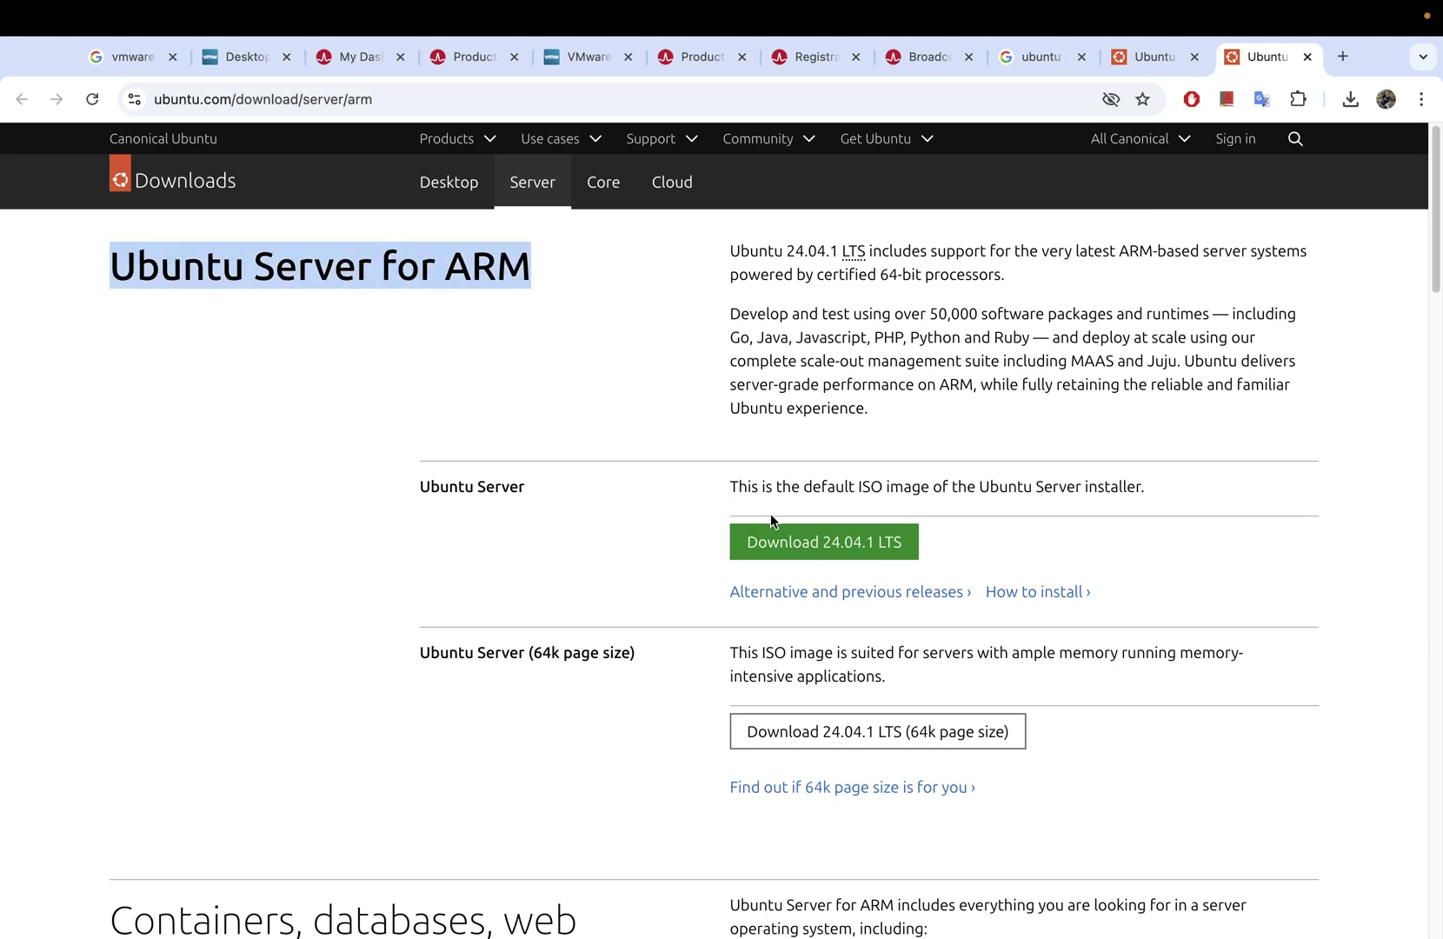
drag(543, 273, 103, 272)
key(super+Tab)
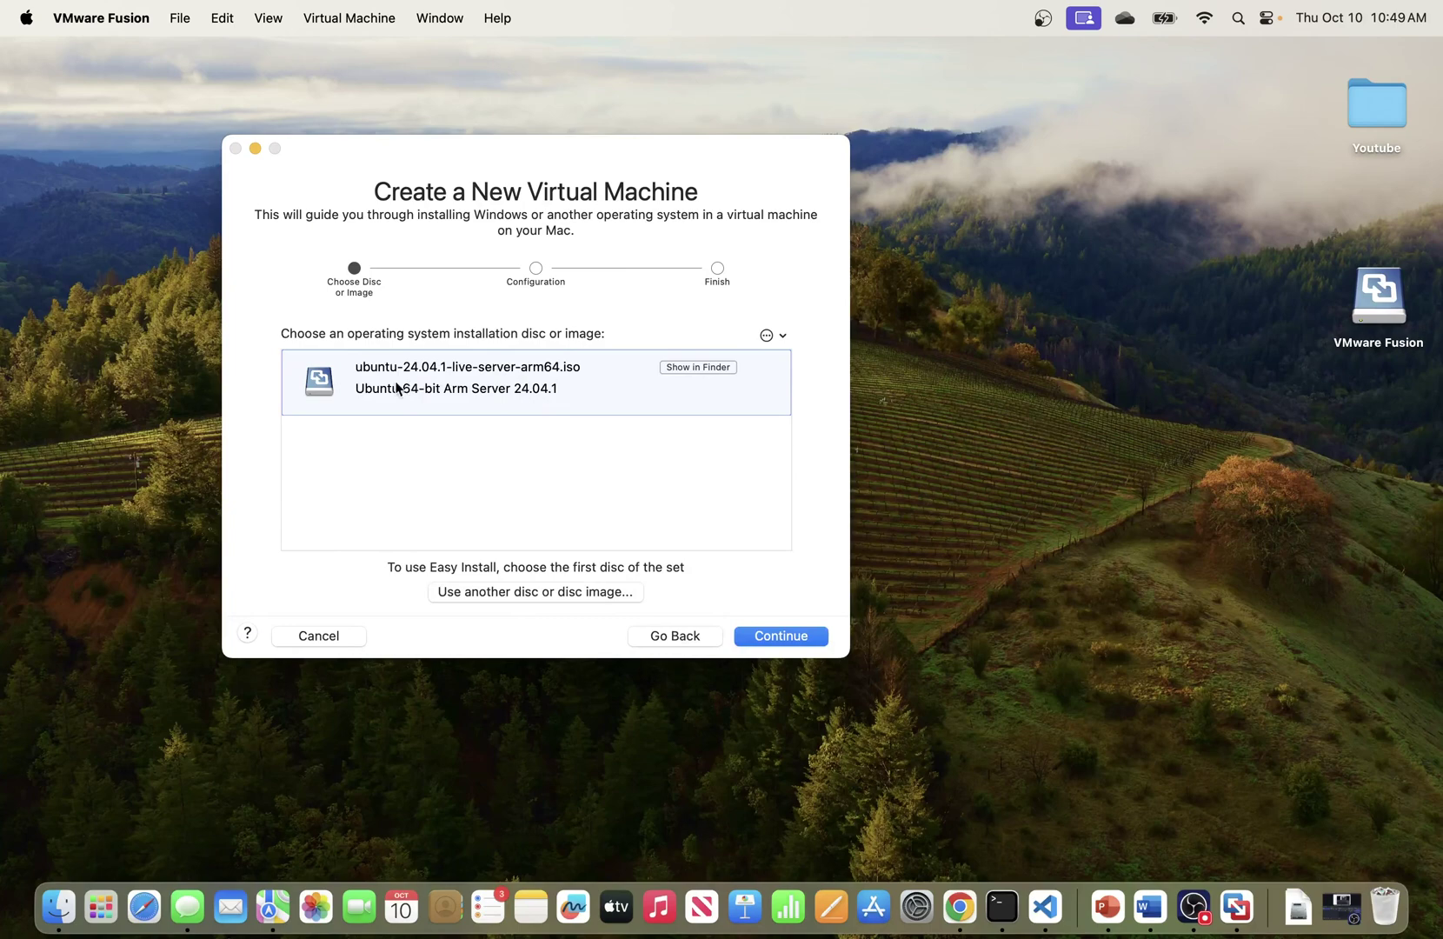
Close the installer window, then continue and finish the wizard to save 'Ubuntu 64-bit Arm Server 24.04.1'.
click(59, 908)
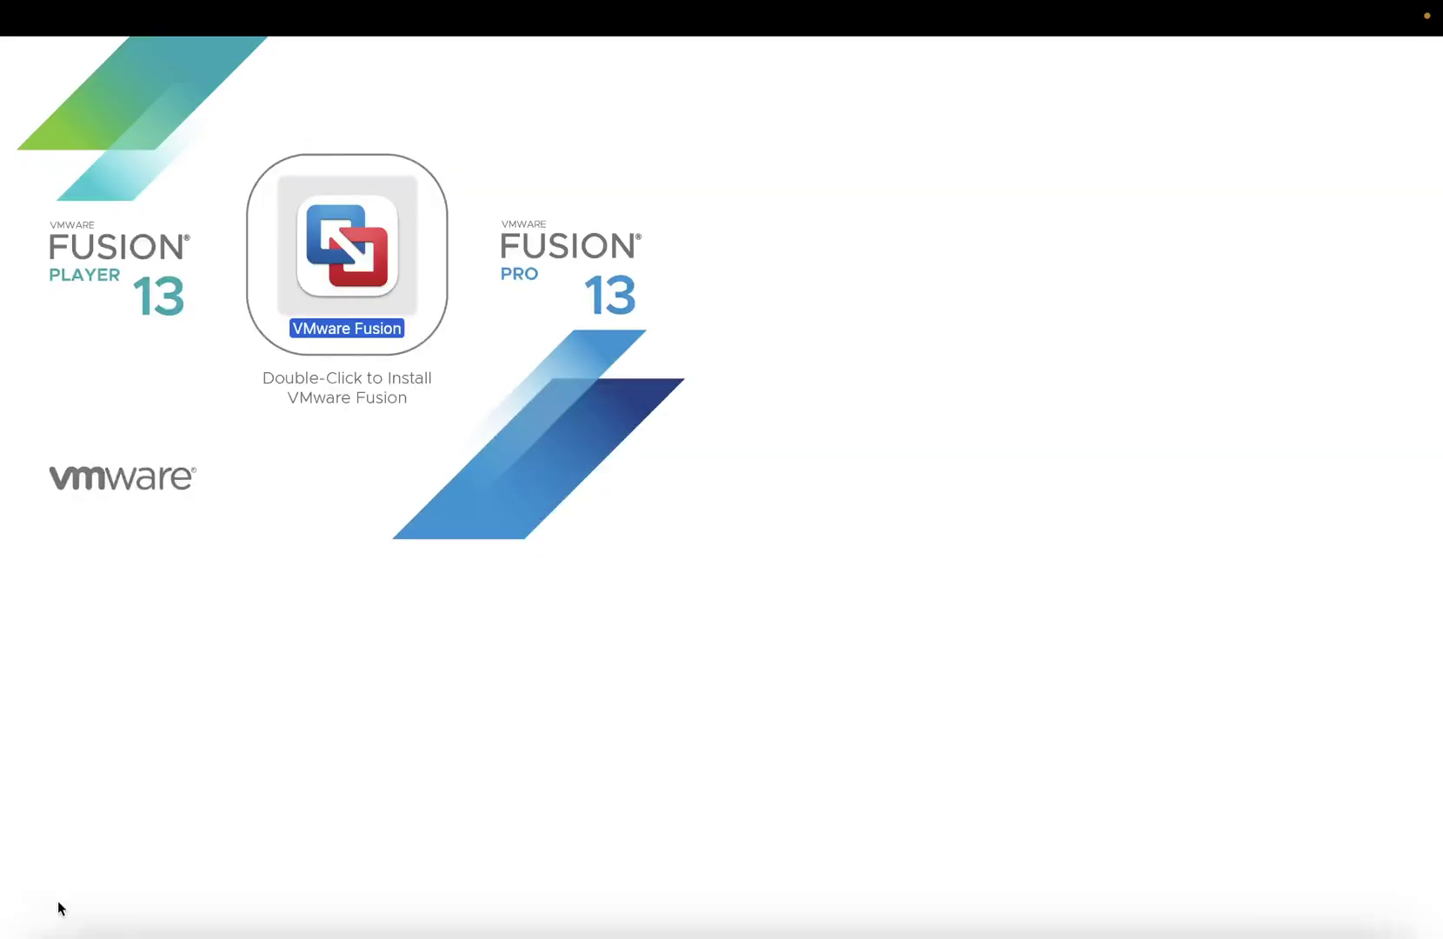
click(18, 49)
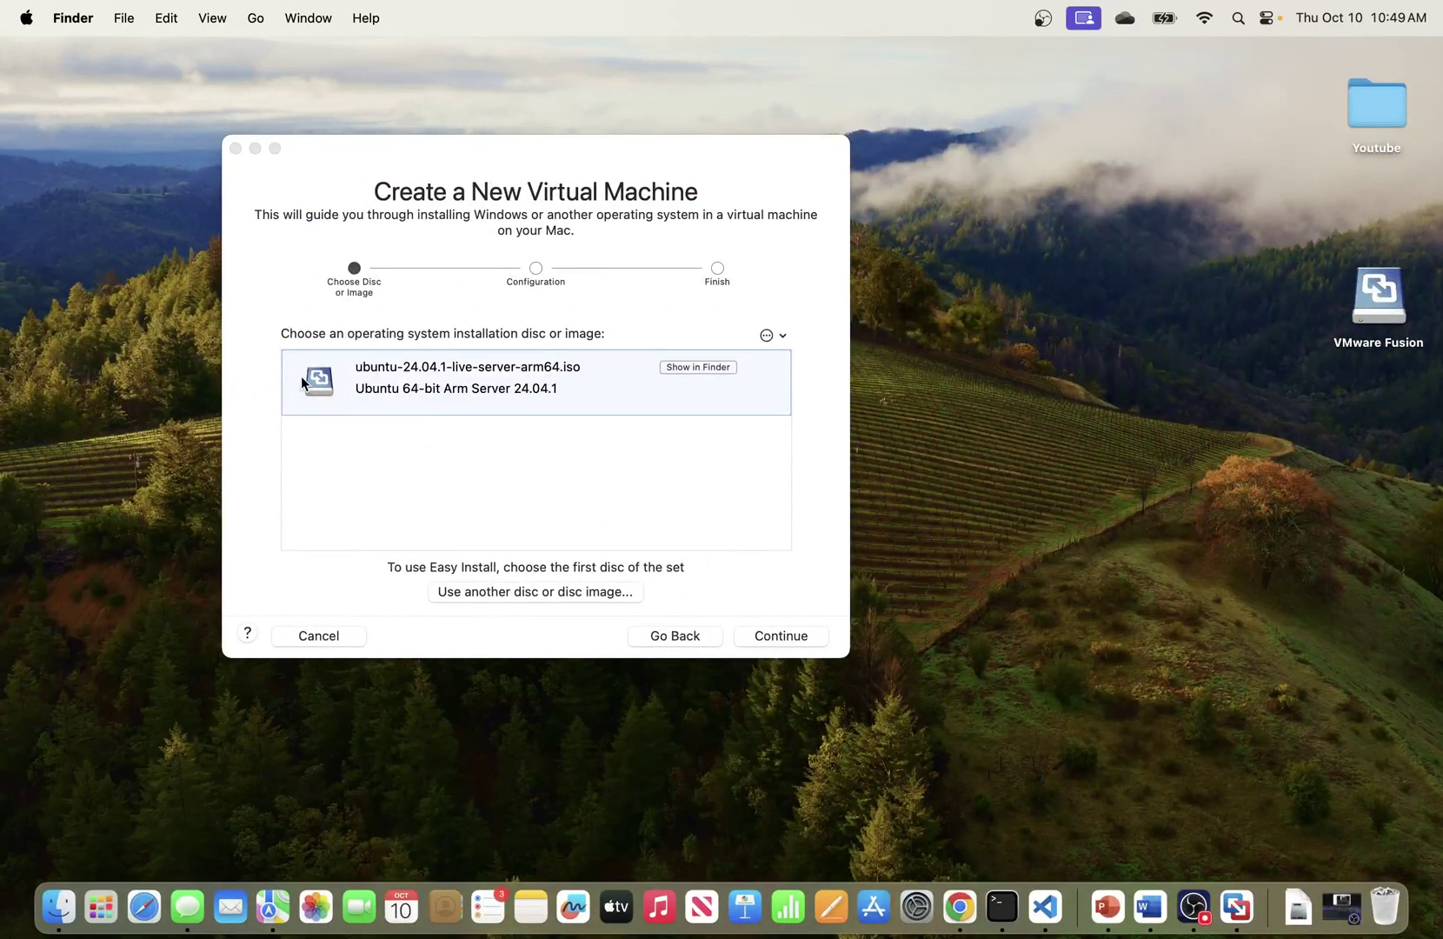
click(443, 385)
click(787, 641)
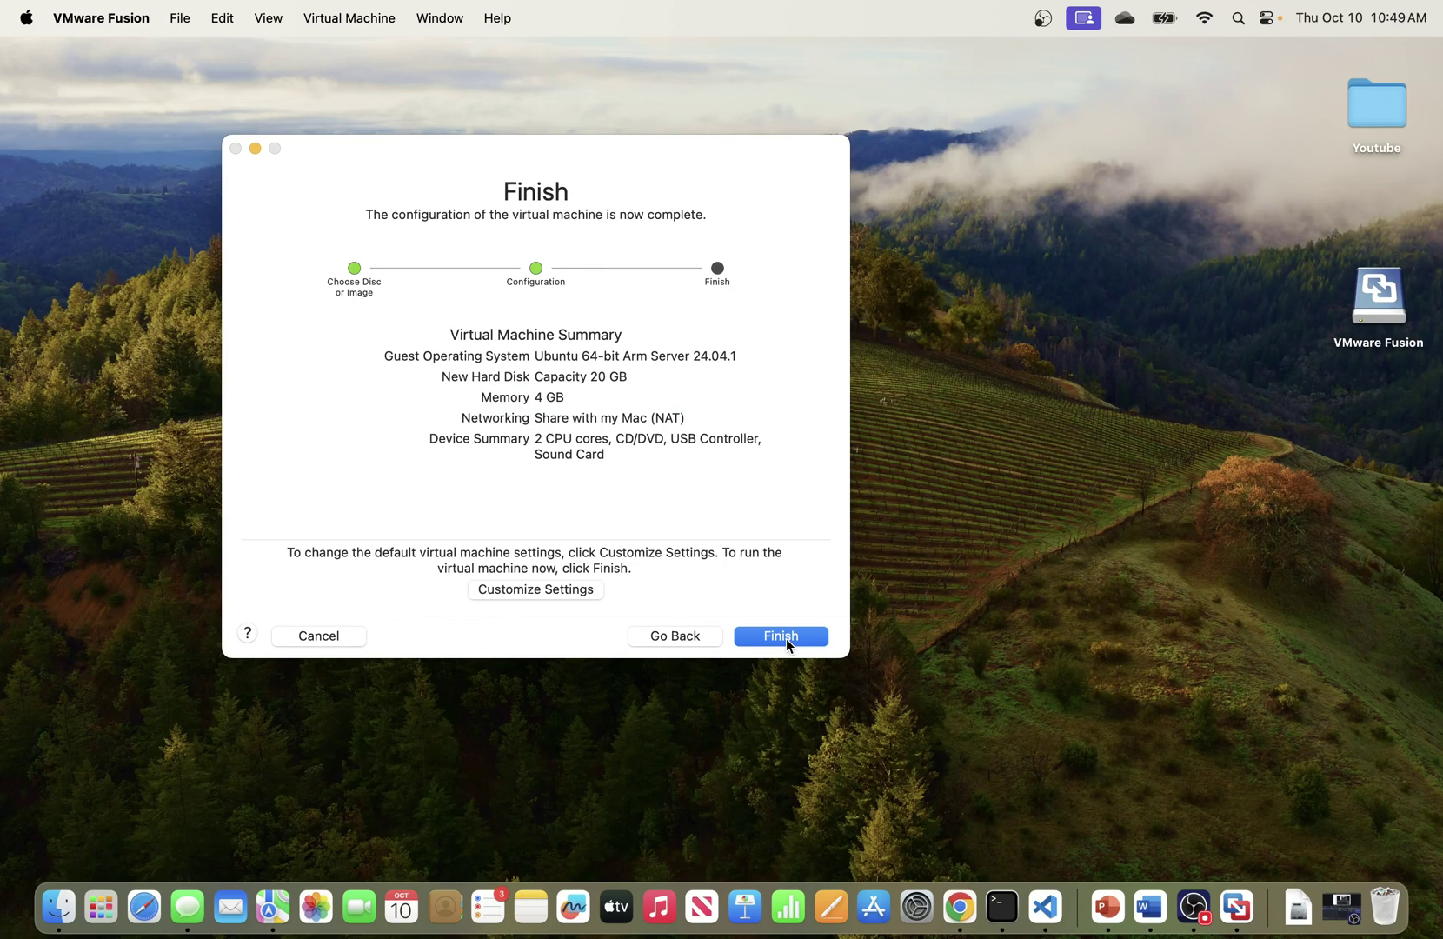
click(785, 637)
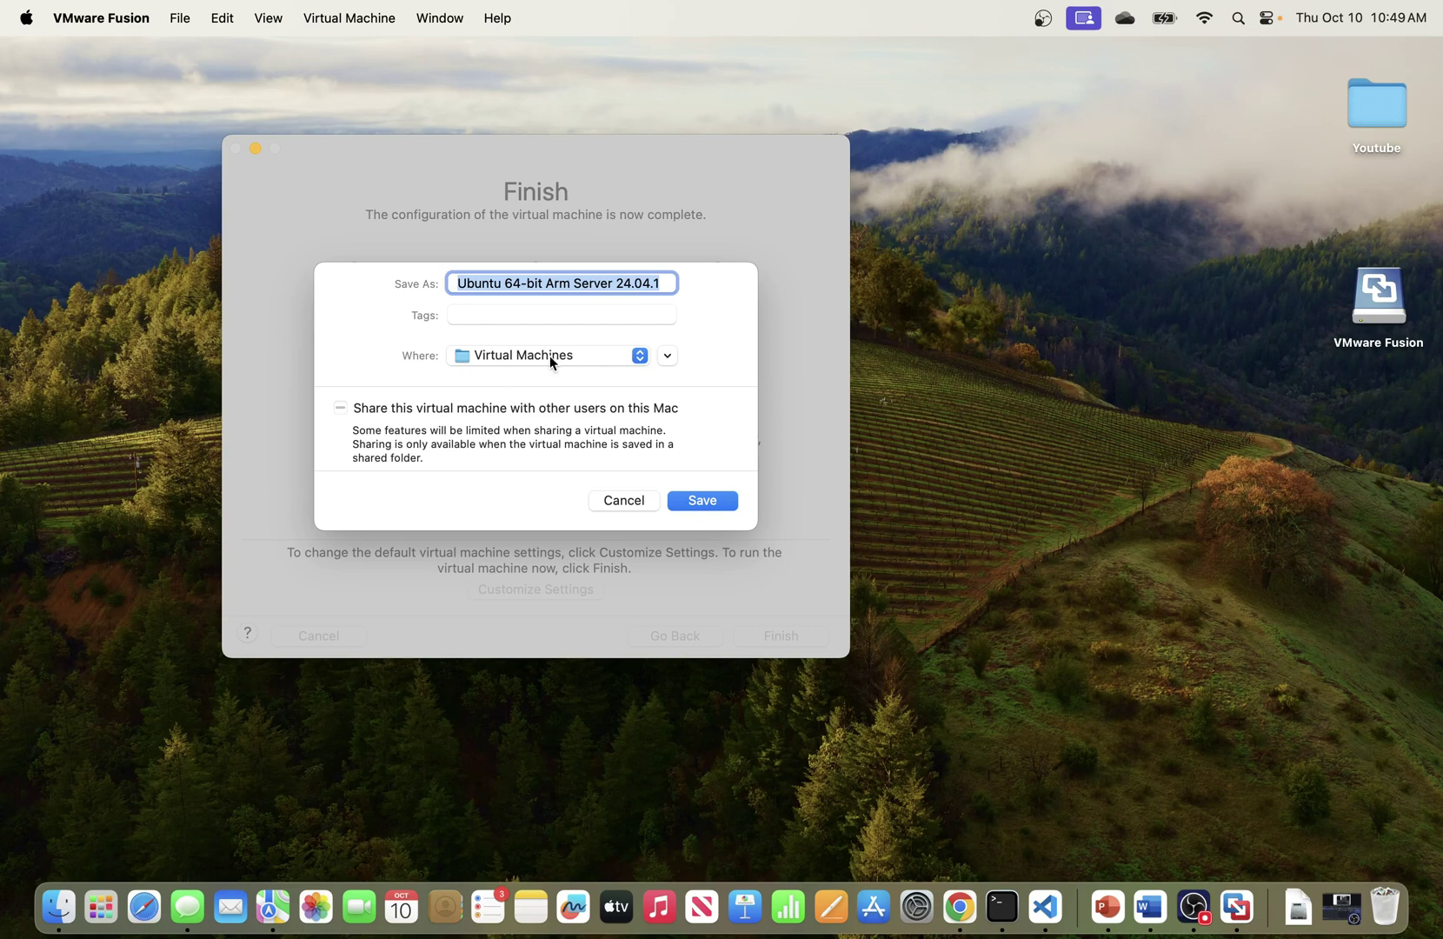
click(716, 501)
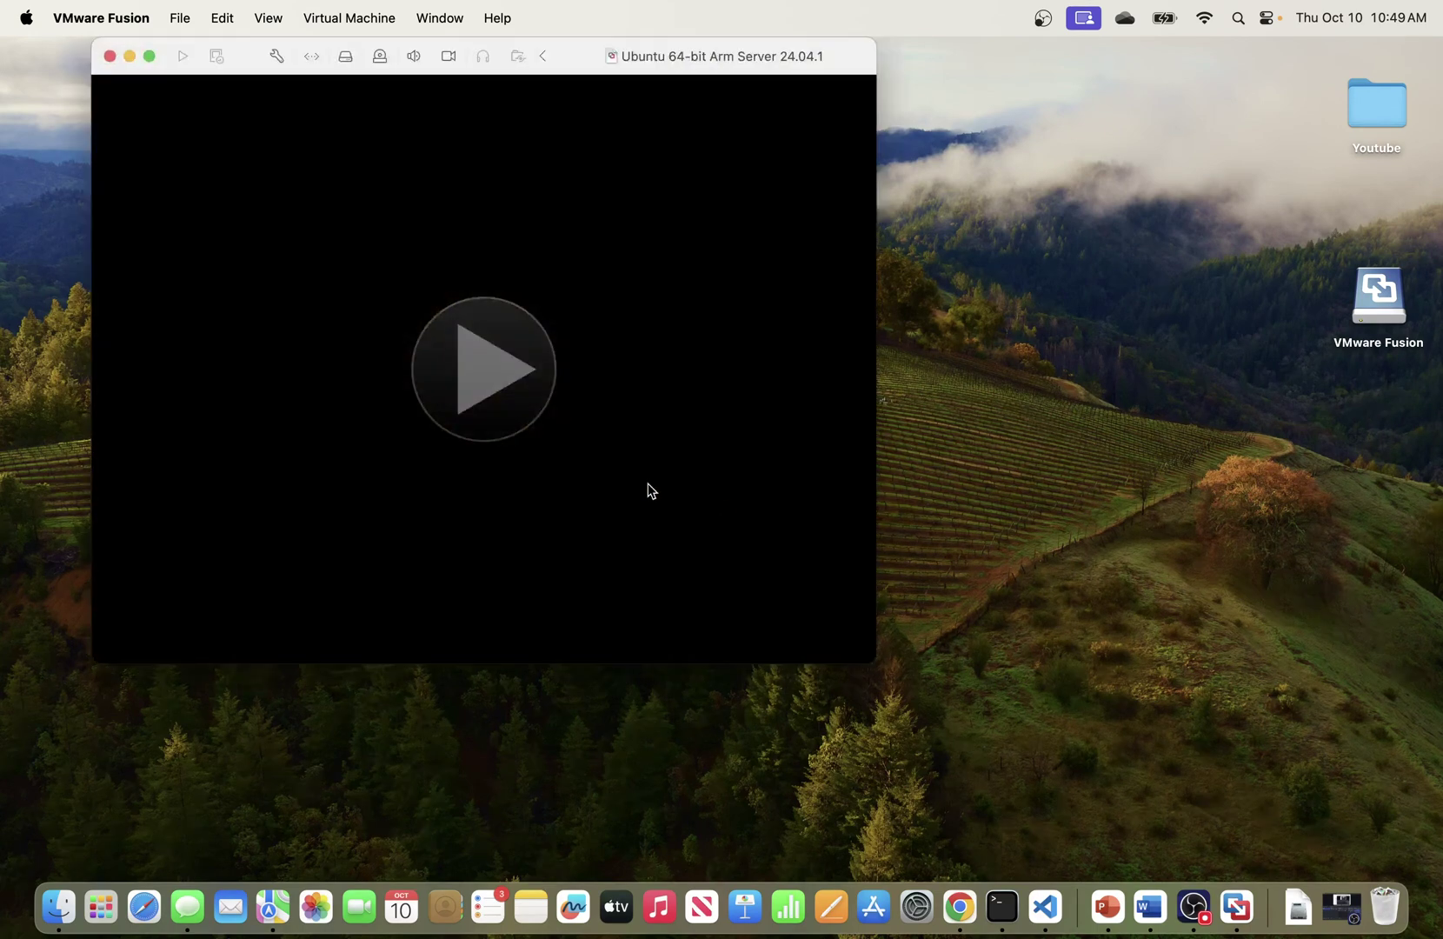
Power on the Ubuntu 64-bit Arm Server 24.04.1 VM, minimizing and restoring its window twice while it boots.
click(448, 329)
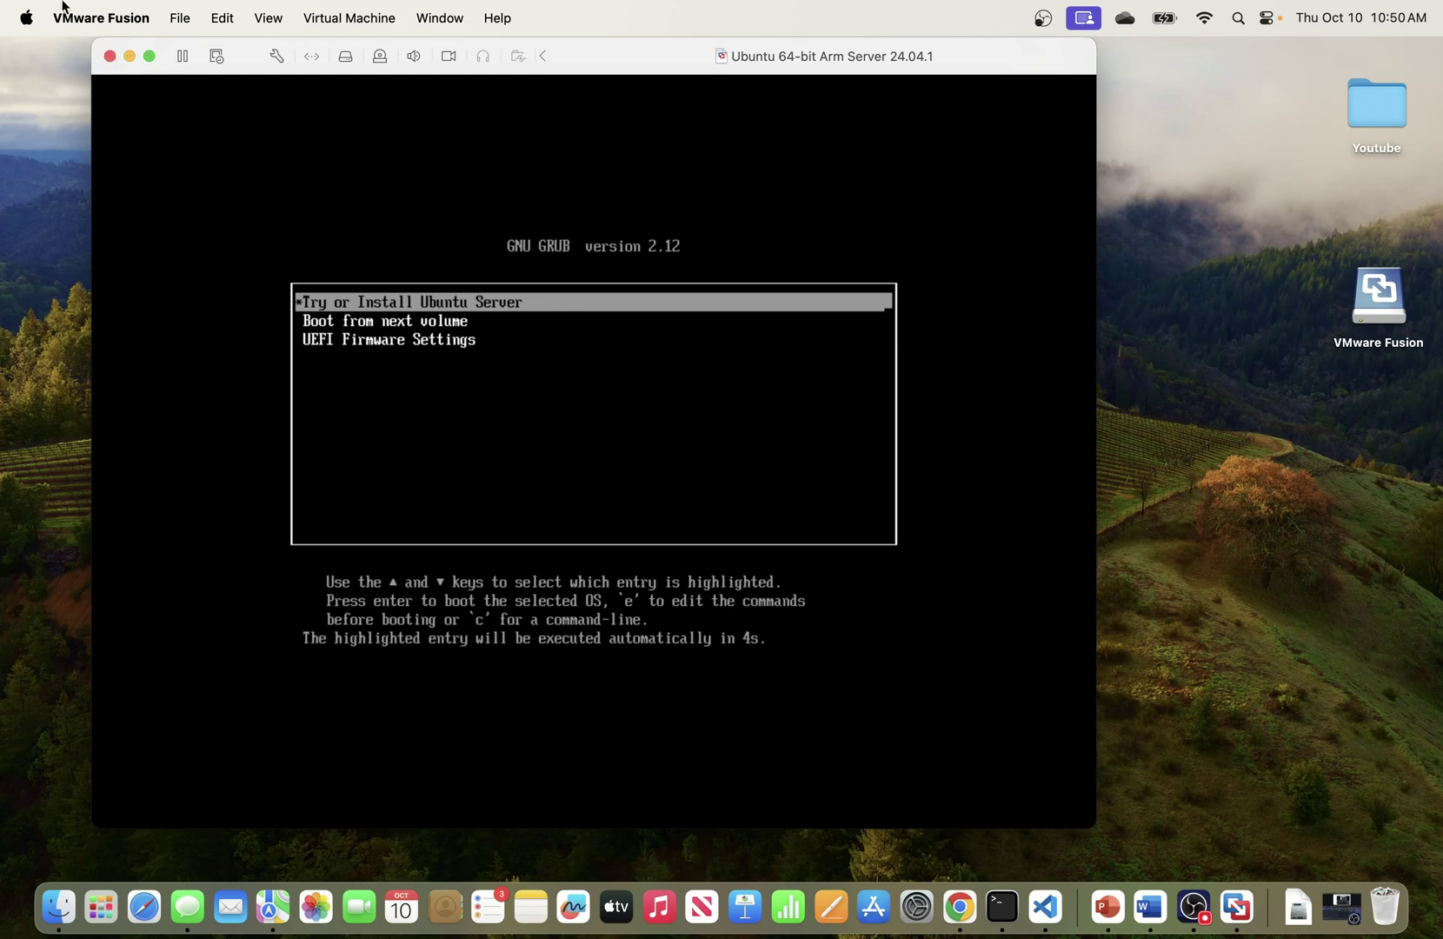
click(129, 55)
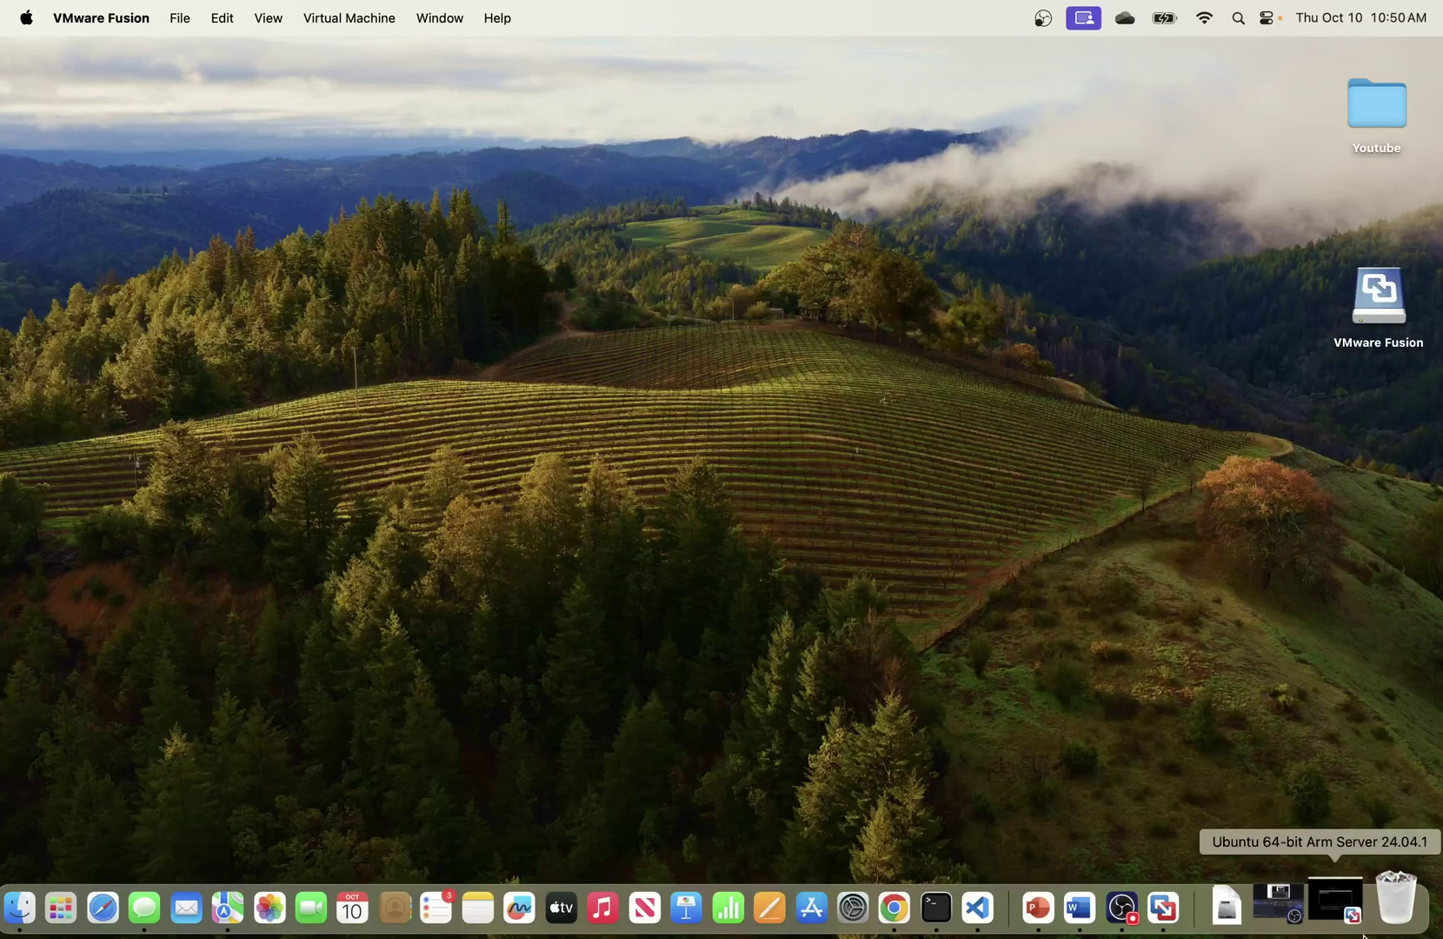
click(1200, 908)
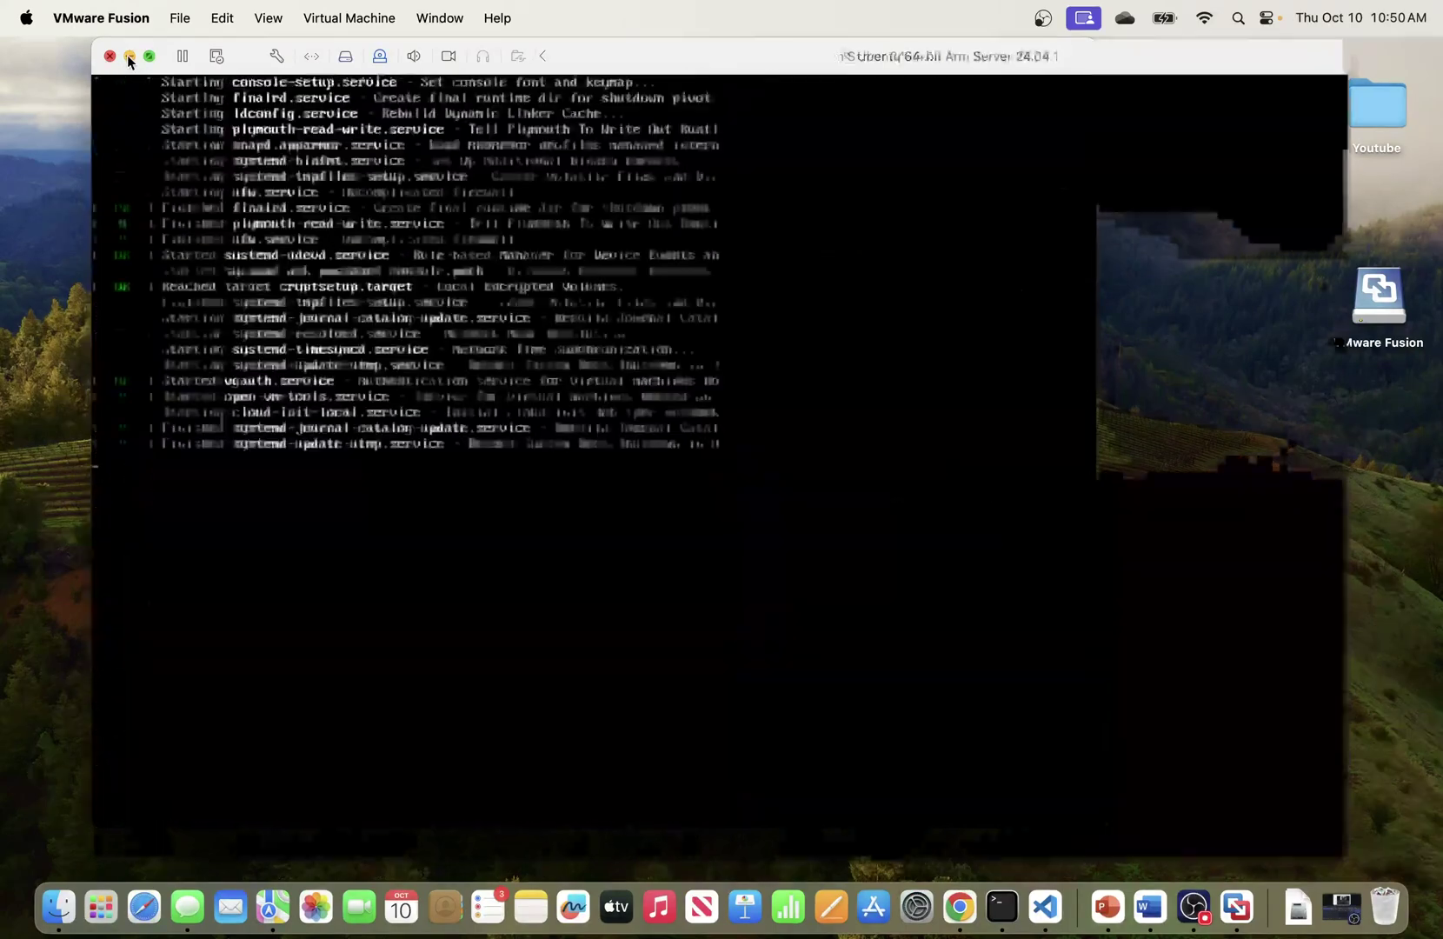
click(130, 56)
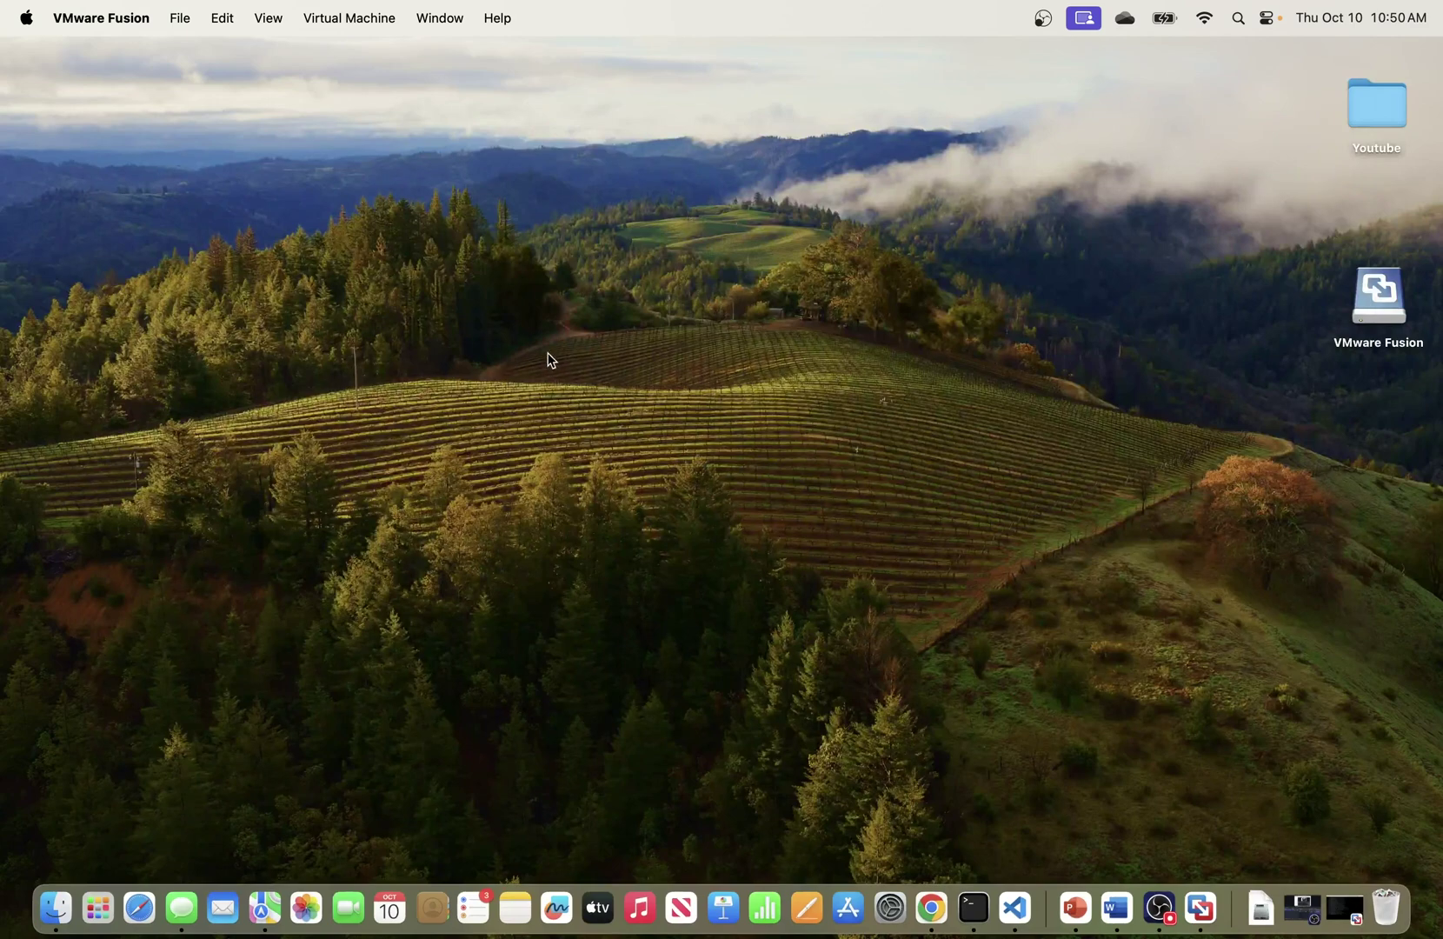
click(1202, 906)
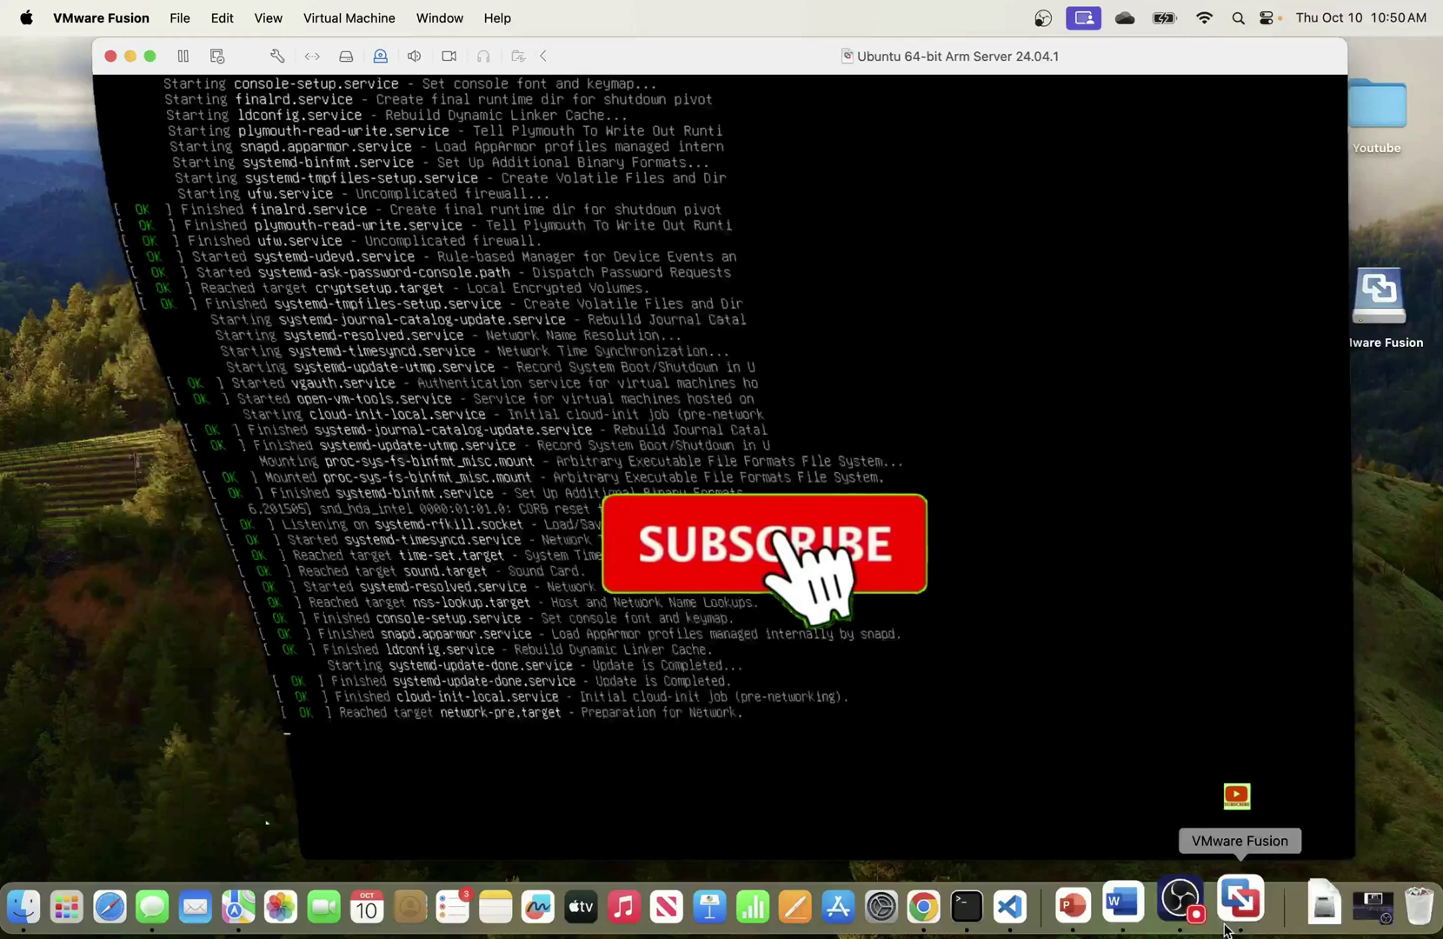